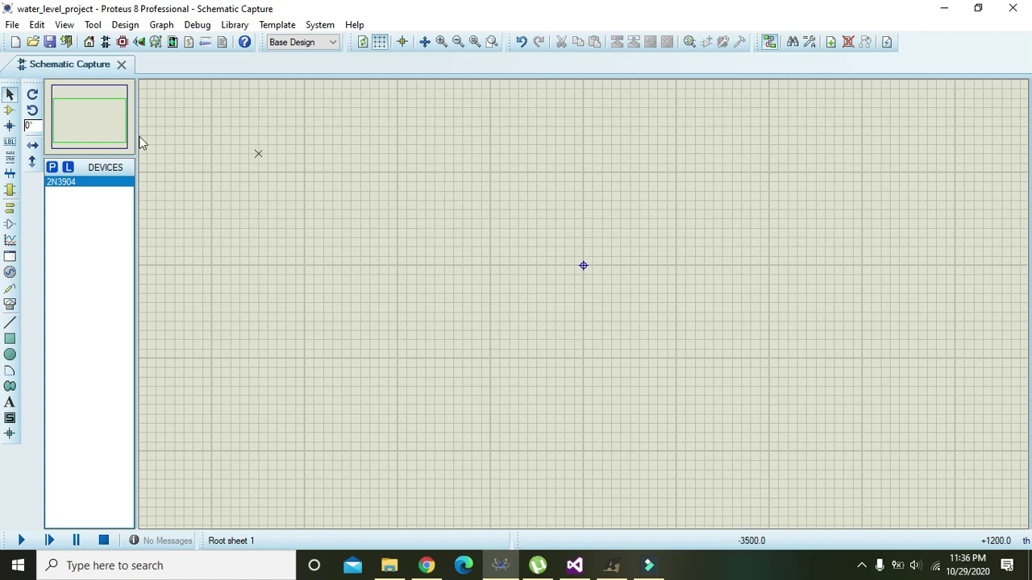
Find the 2N3904 transistor by keyword and pick the FAIRCHLD library version for placement
click(10, 115)
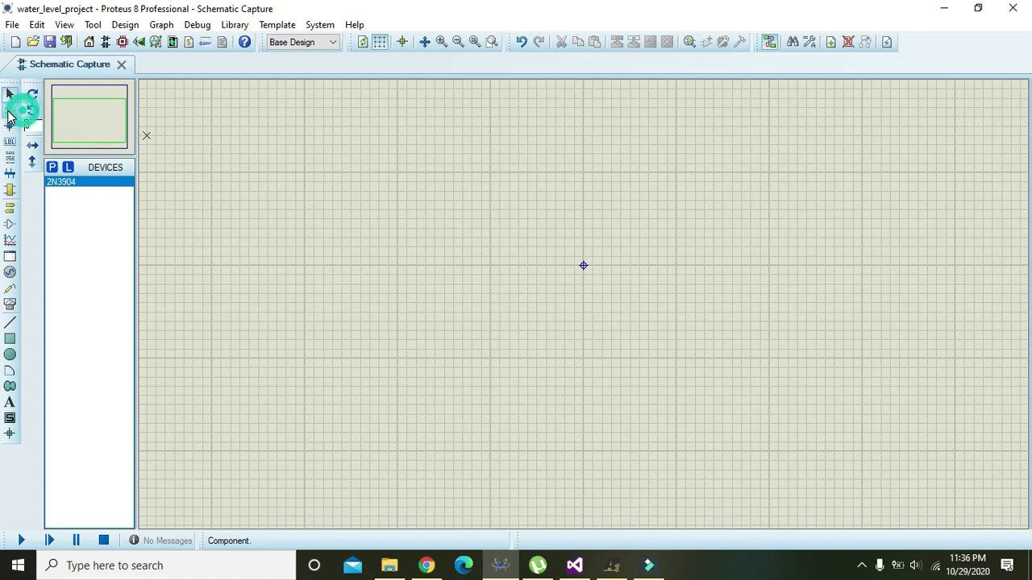
click(52, 168)
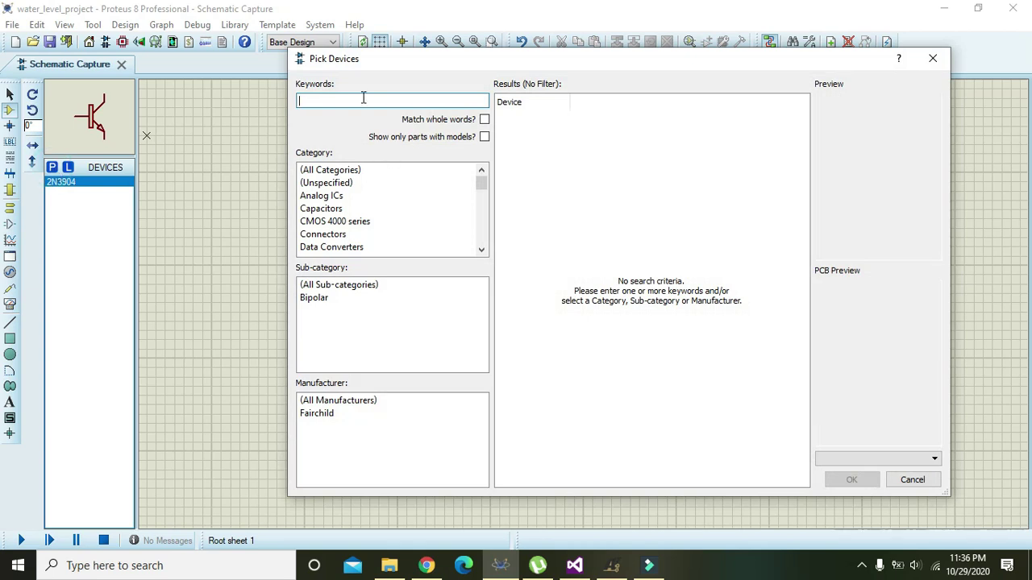
drag(379, 71, 306, 103)
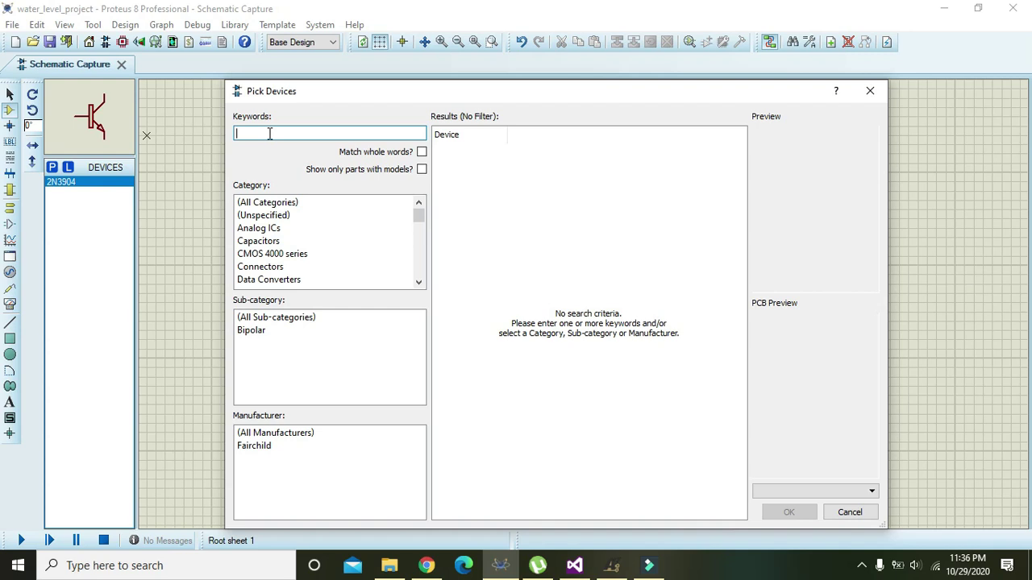
text(2n3904)
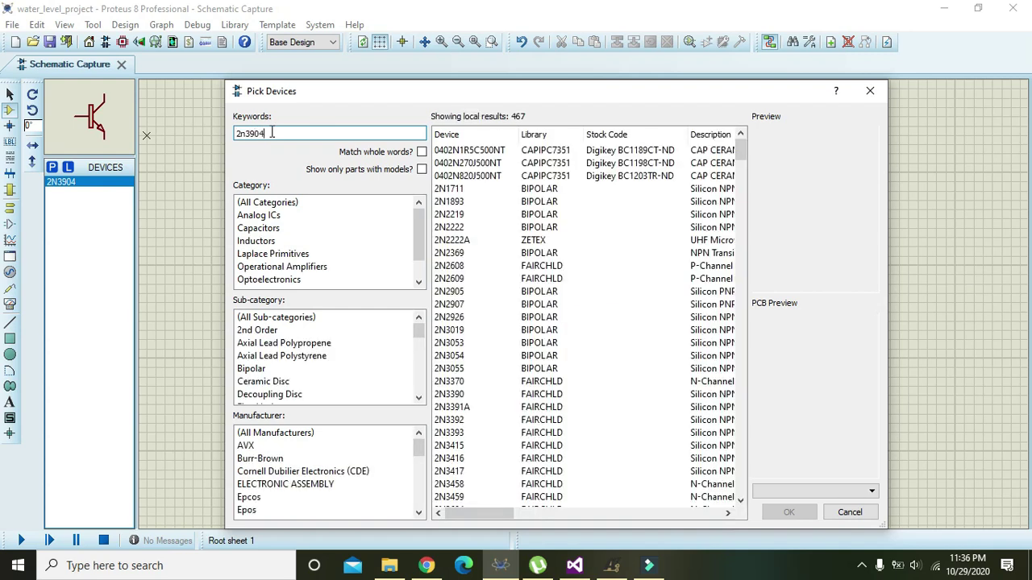
click(619, 150)
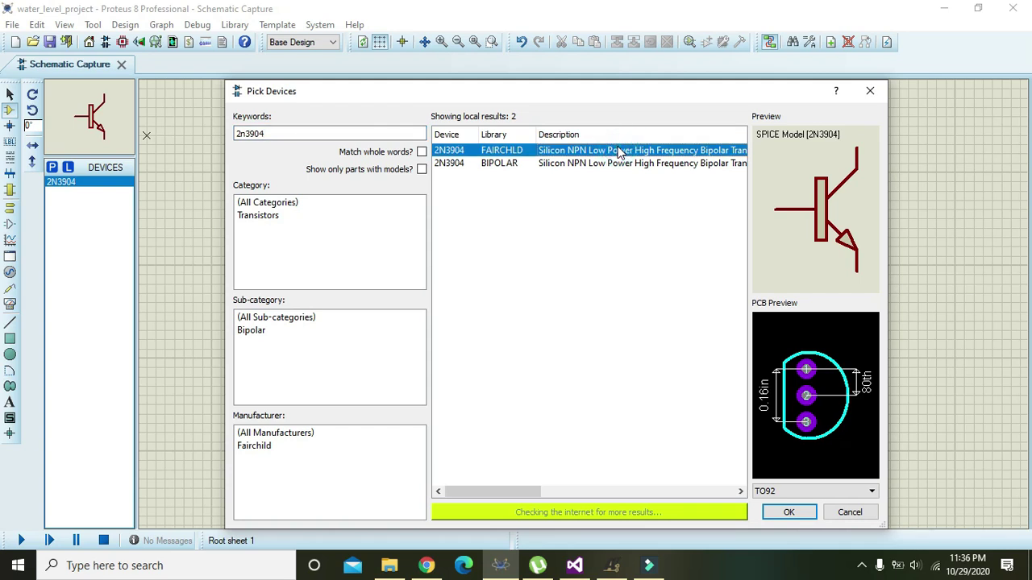
click(788, 512)
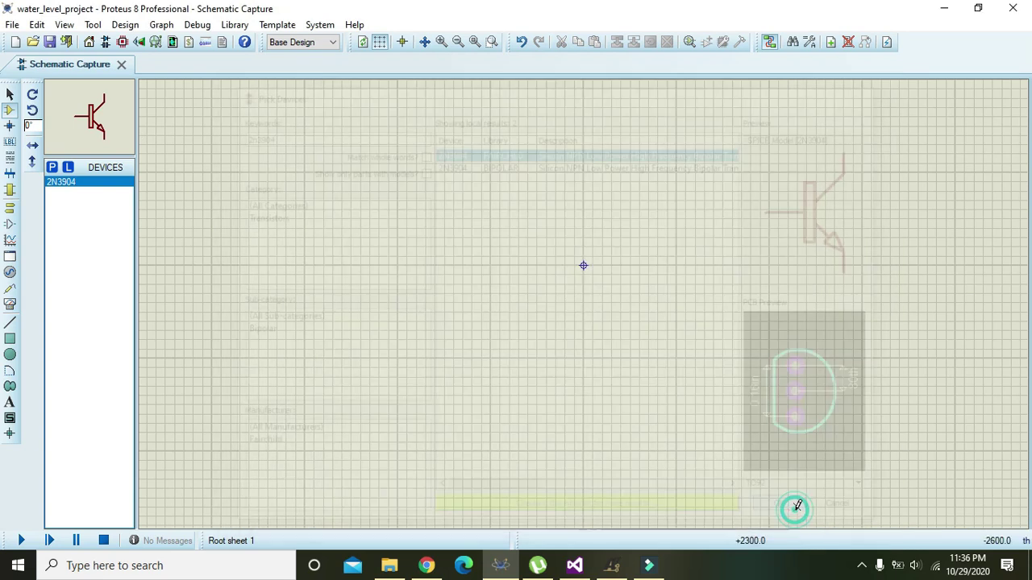
Place four 2N3904 transistors in a vertical column on the right half of the schematic sheet
click(767, 224)
click(761, 253)
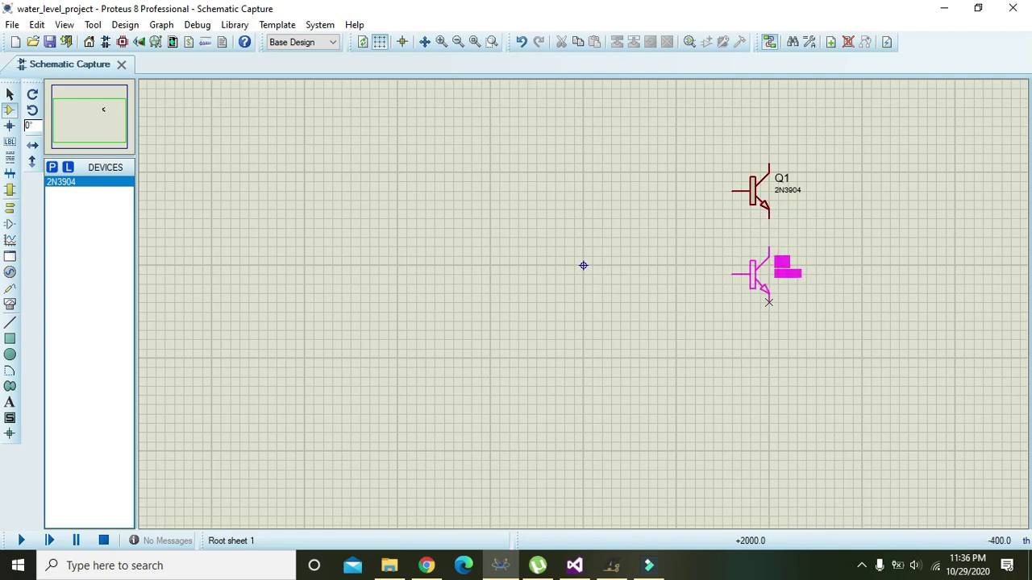
click(768, 301)
click(767, 345)
click(768, 395)
click(762, 448)
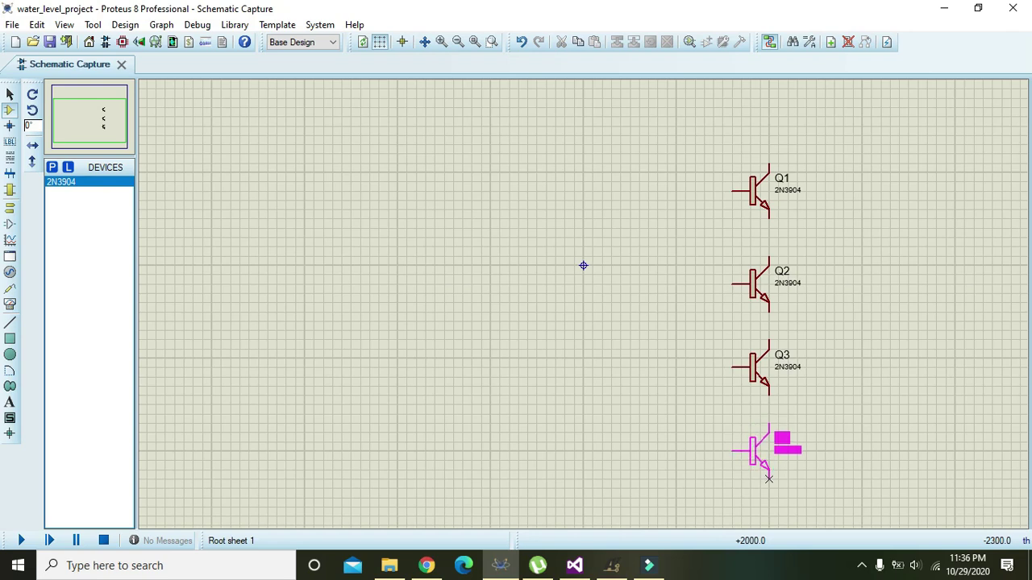
click(769, 479)
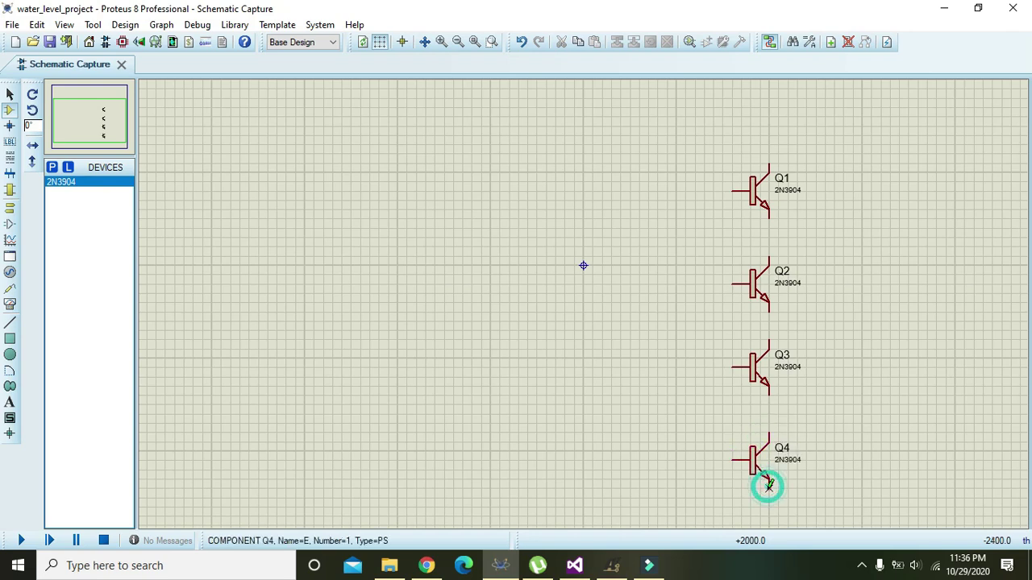
Move transistors Q1, Q2 and Q3 upward so that the four transistors are spread more widely along their column
click(761, 368)
drag(761, 367, 760, 376)
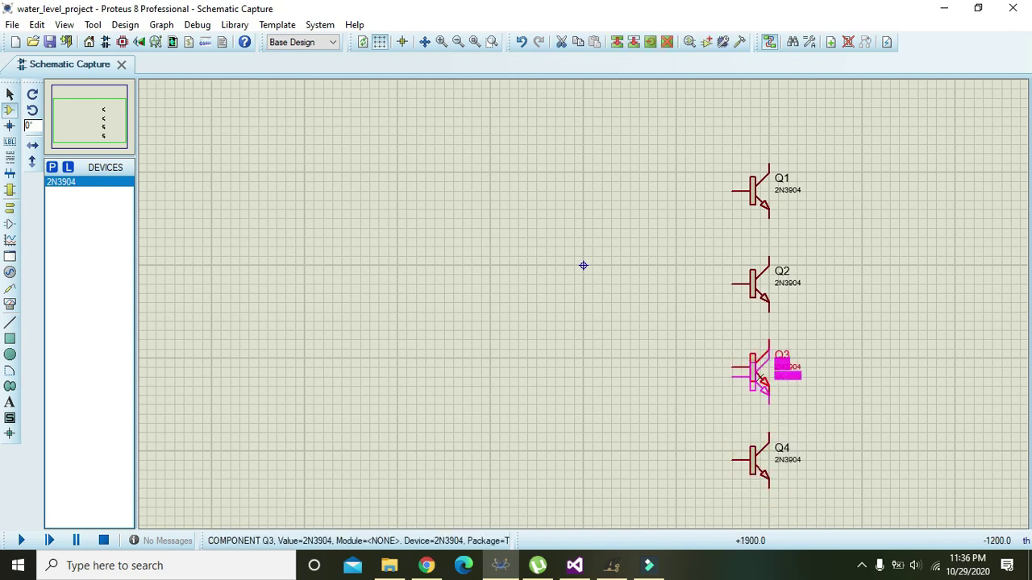
click(861, 360)
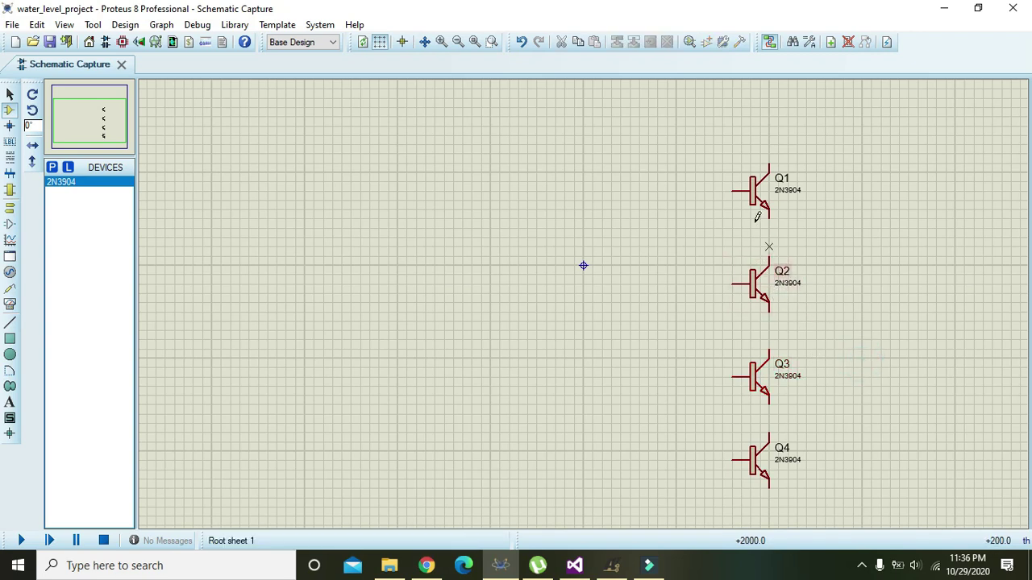
drag(749, 192, 749, 137)
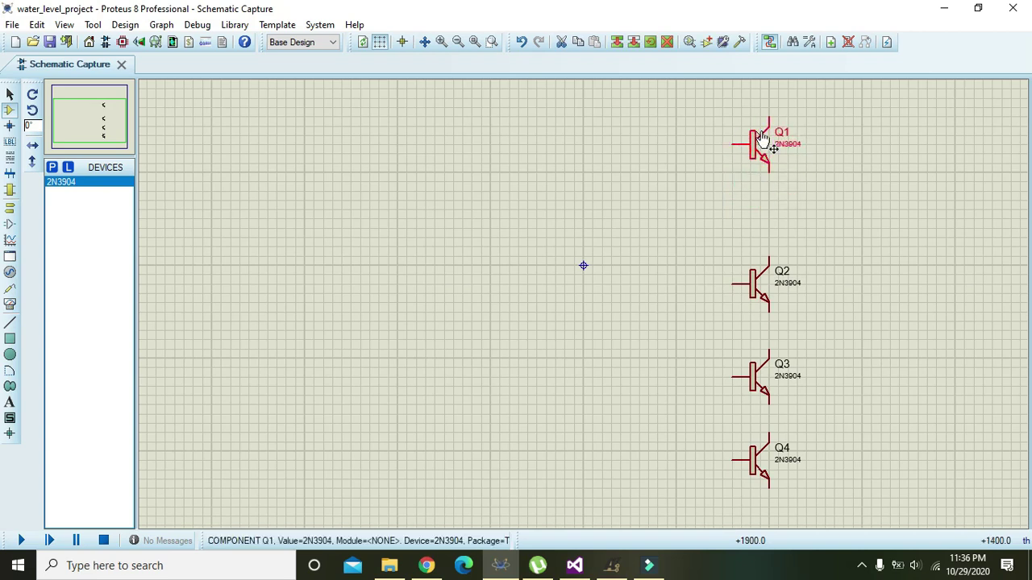
click(752, 276)
drag(752, 276, 752, 230)
drag(753, 375, 758, 339)
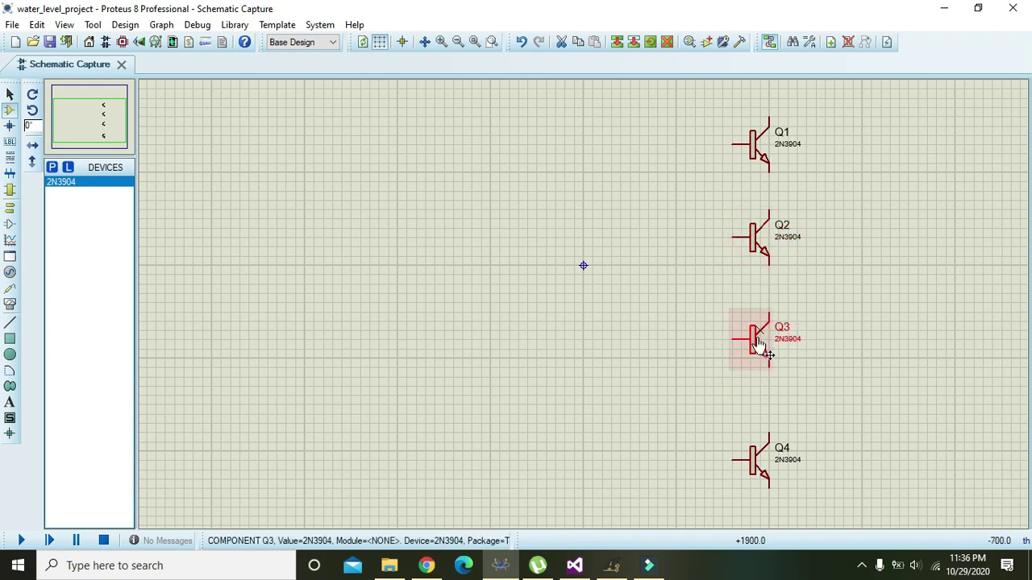
click(751, 468)
click(713, 411)
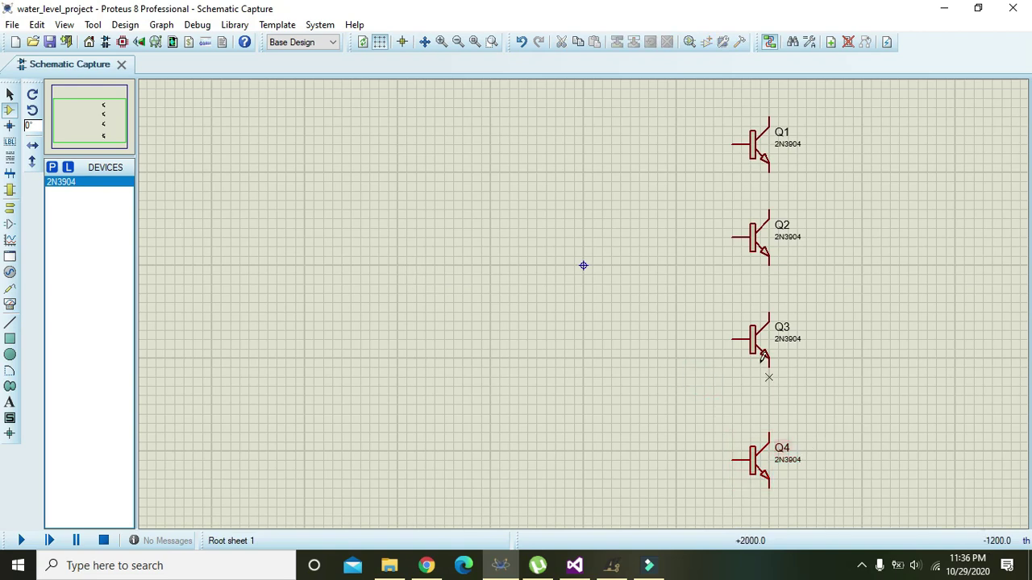
drag(755, 345, 750, 353)
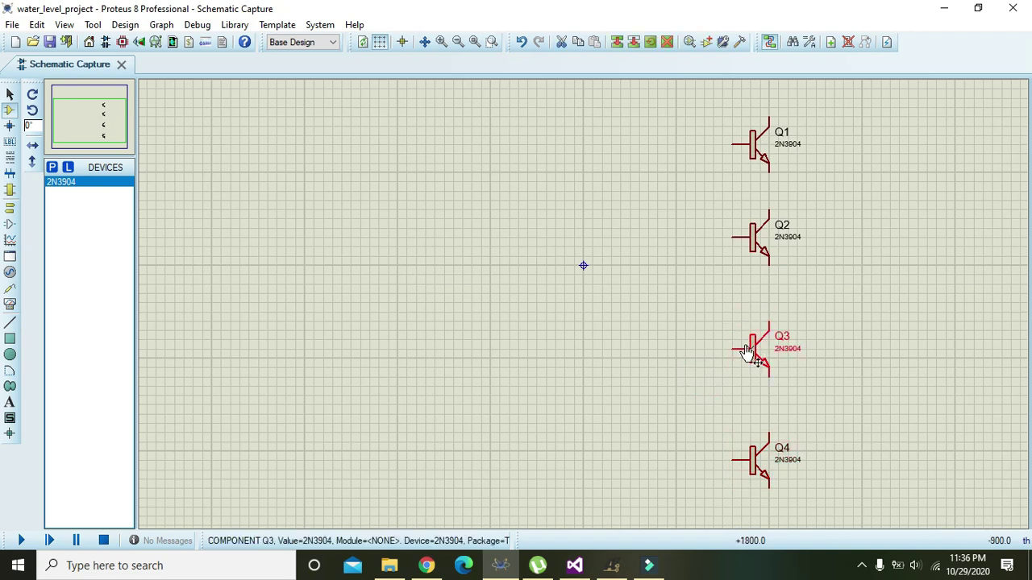
click(686, 341)
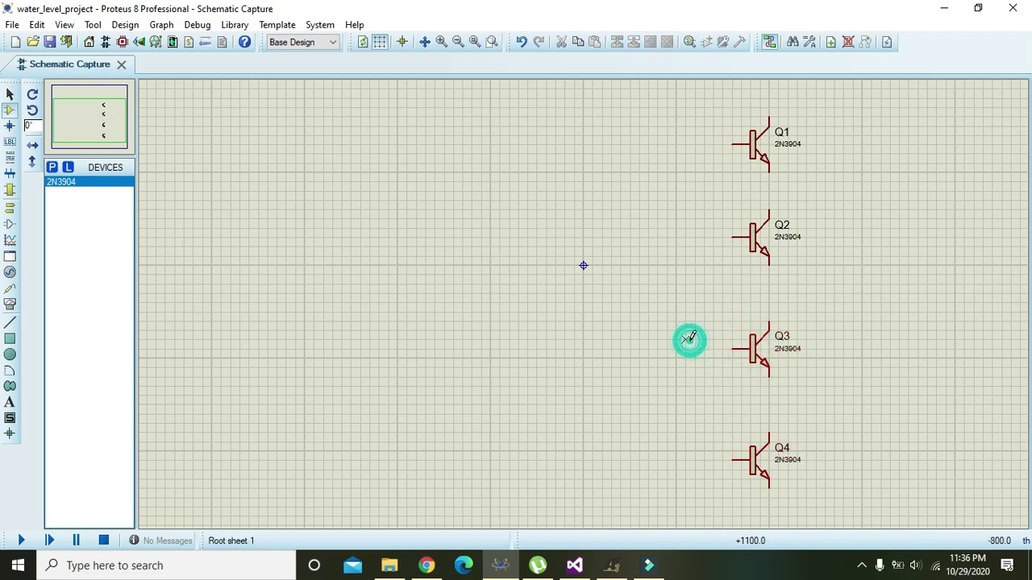
Search the device library for "green led" and pick the animated LED-GREEN model
click(51, 170)
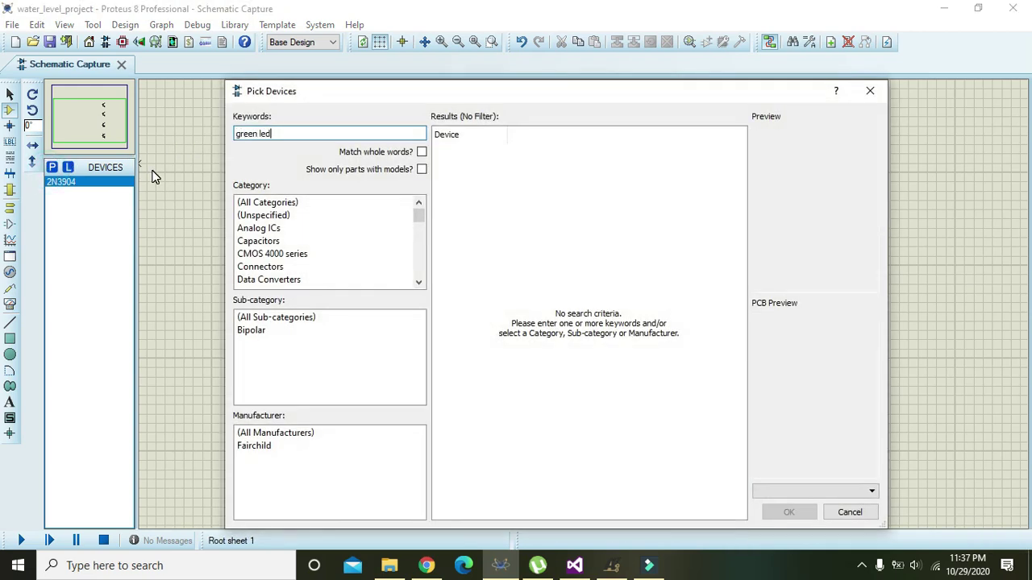
click(580, 188)
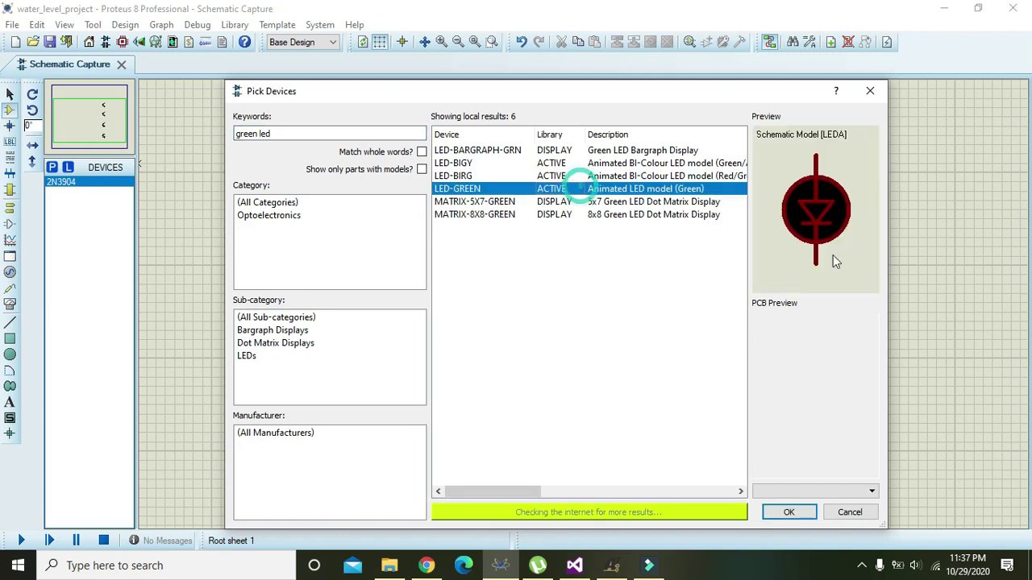
click(788, 513)
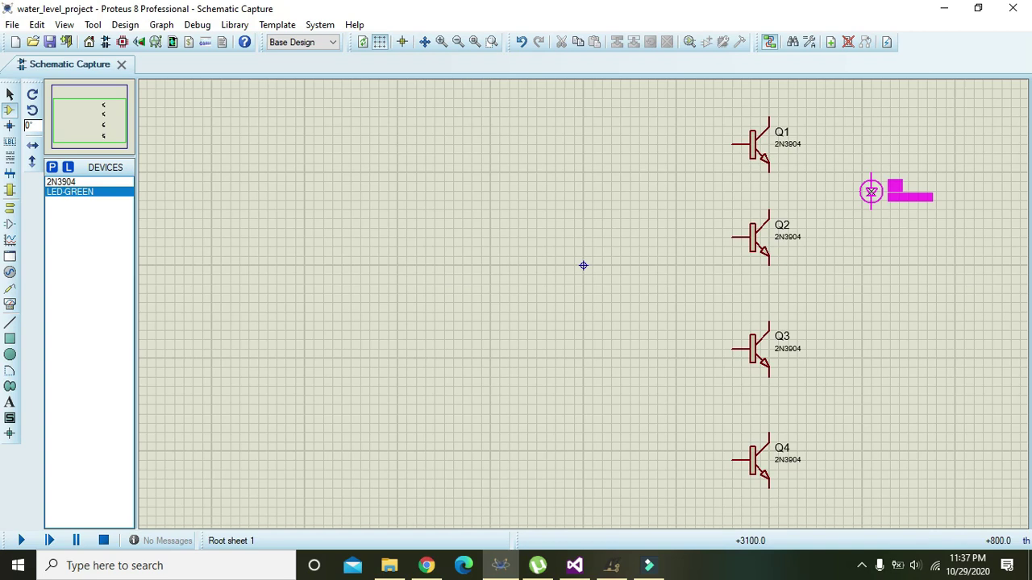
Place four green LEDs one below another to the right of the transistors, shifting D1 farther away from Q1
click(881, 182)
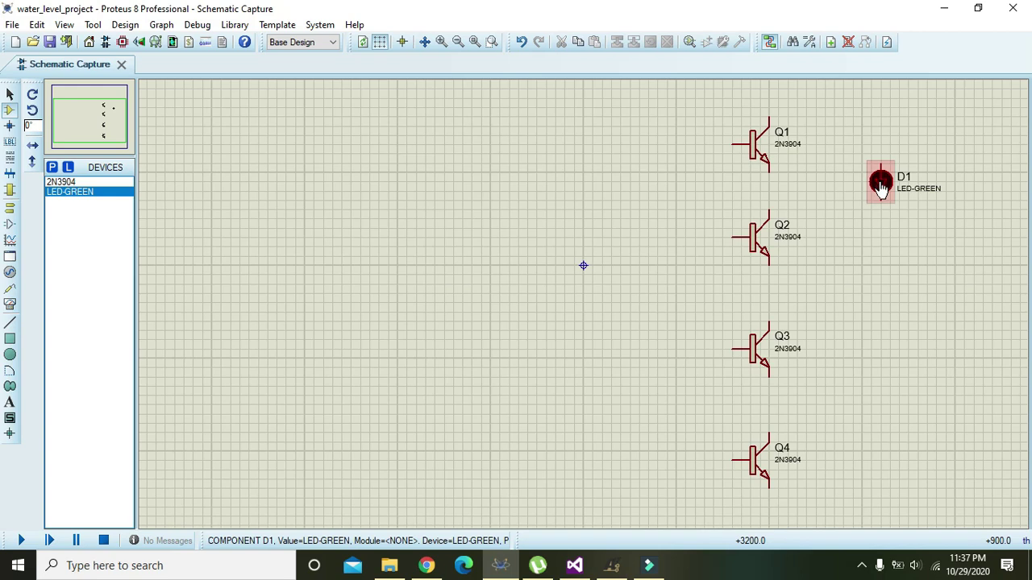
click(881, 186)
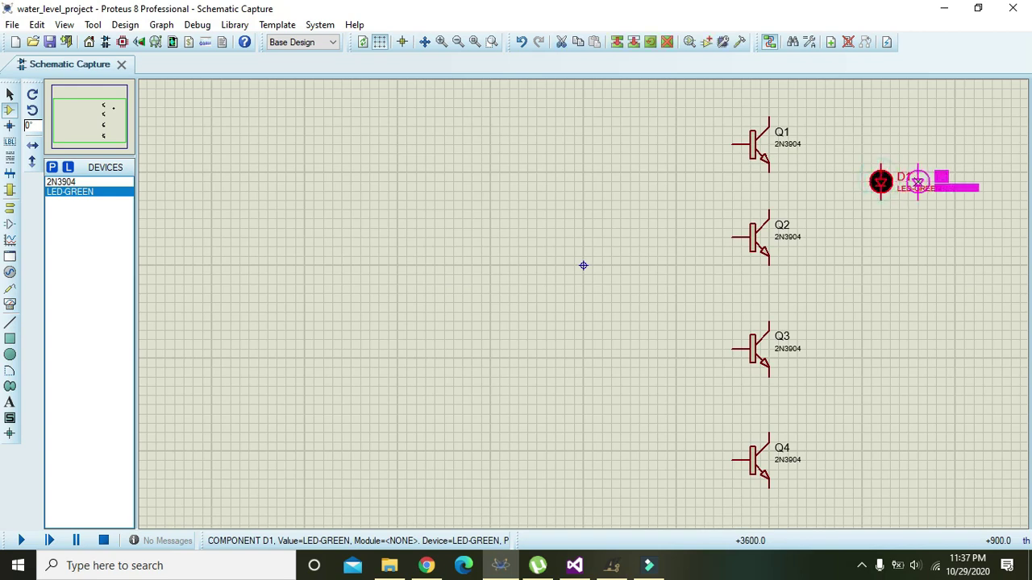
drag(935, 190, 936, 191)
click(928, 233)
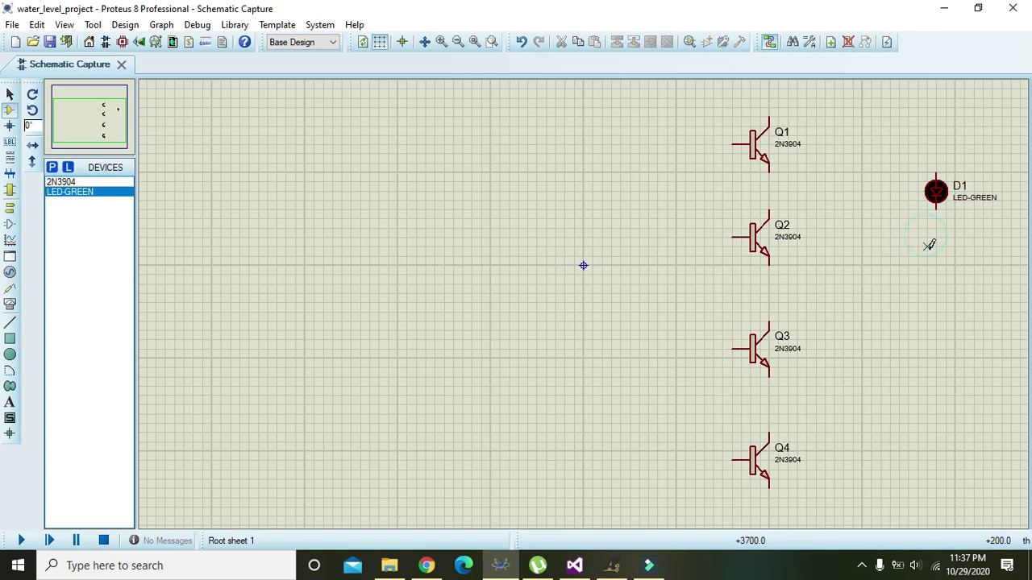
click(946, 303)
click(945, 395)
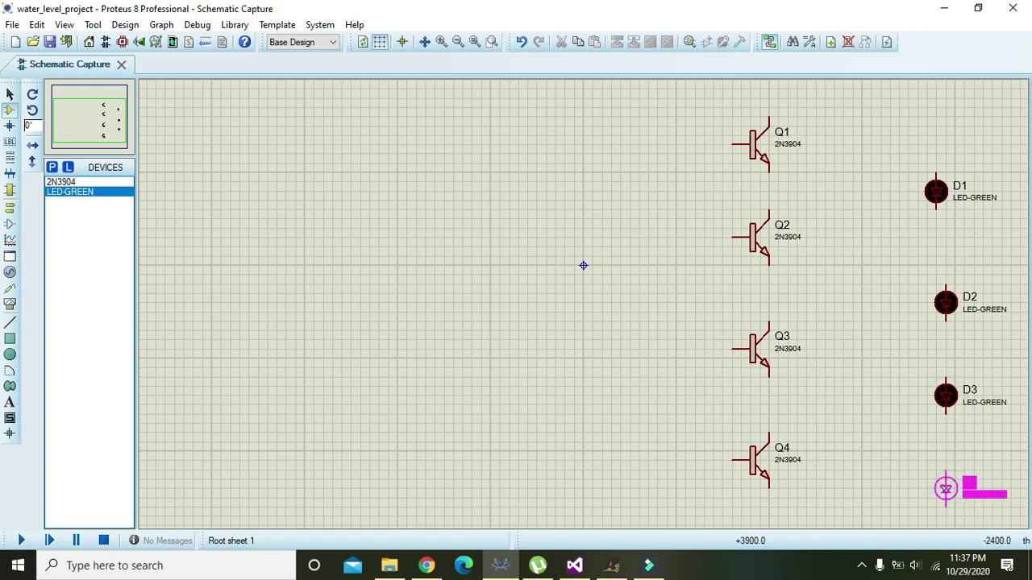
click(946, 479)
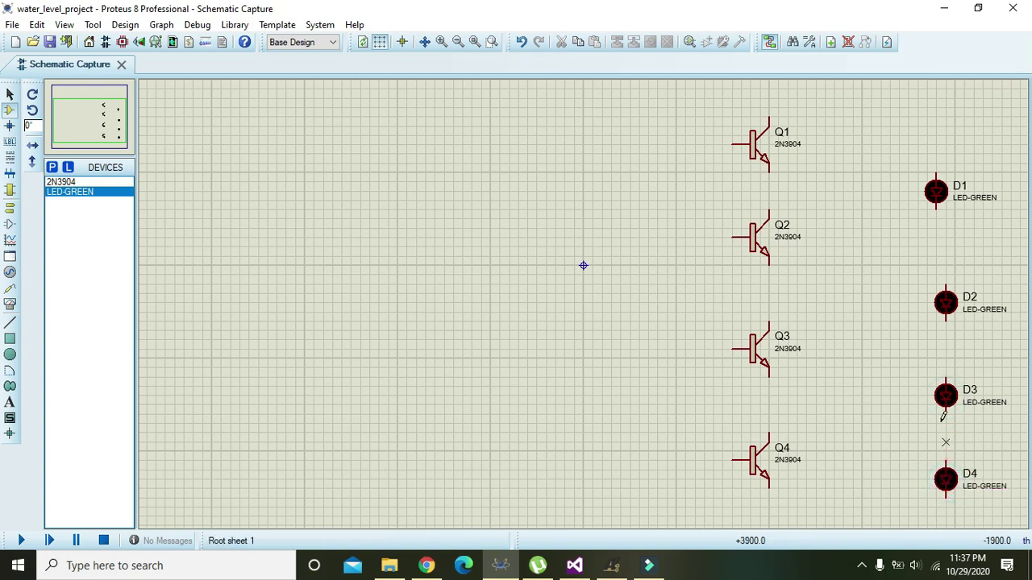
Move LEDs D1 to D4 farther right so they line up in one straight vertical column
drag(934, 191, 964, 182)
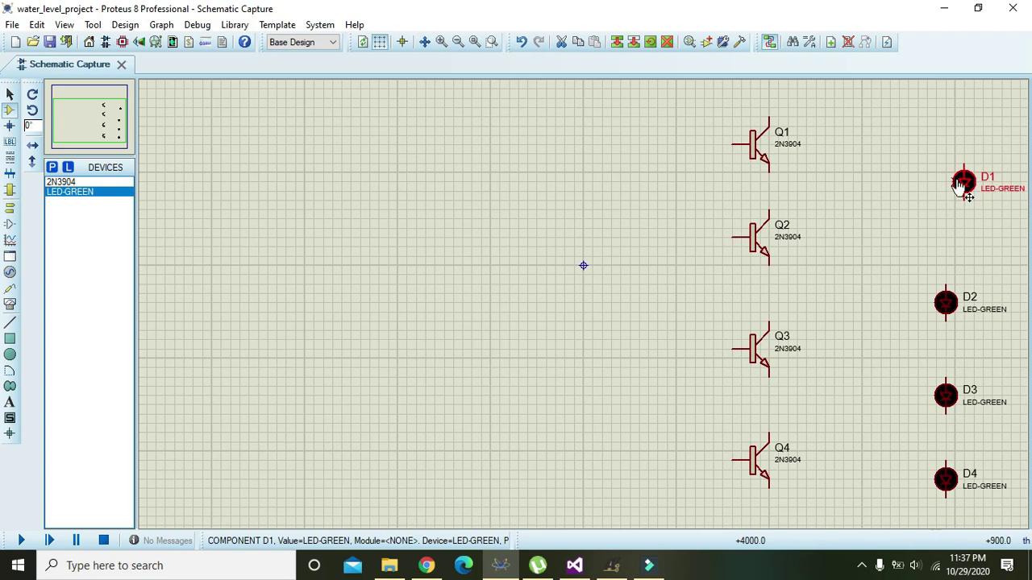
click(874, 223)
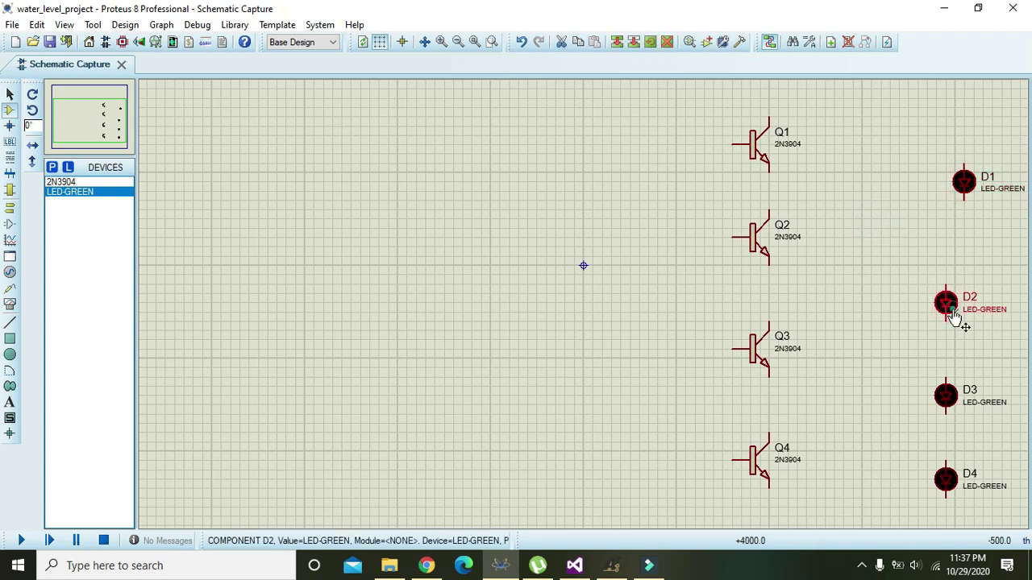
drag(946, 303, 963, 285)
drag(950, 400, 963, 387)
click(907, 392)
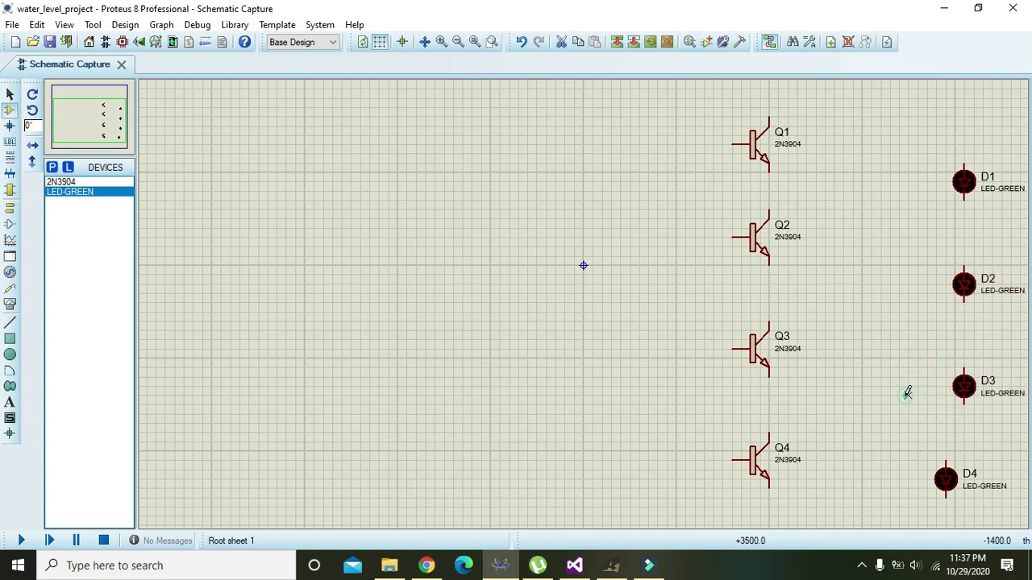
drag(952, 481, 971, 478)
click(917, 435)
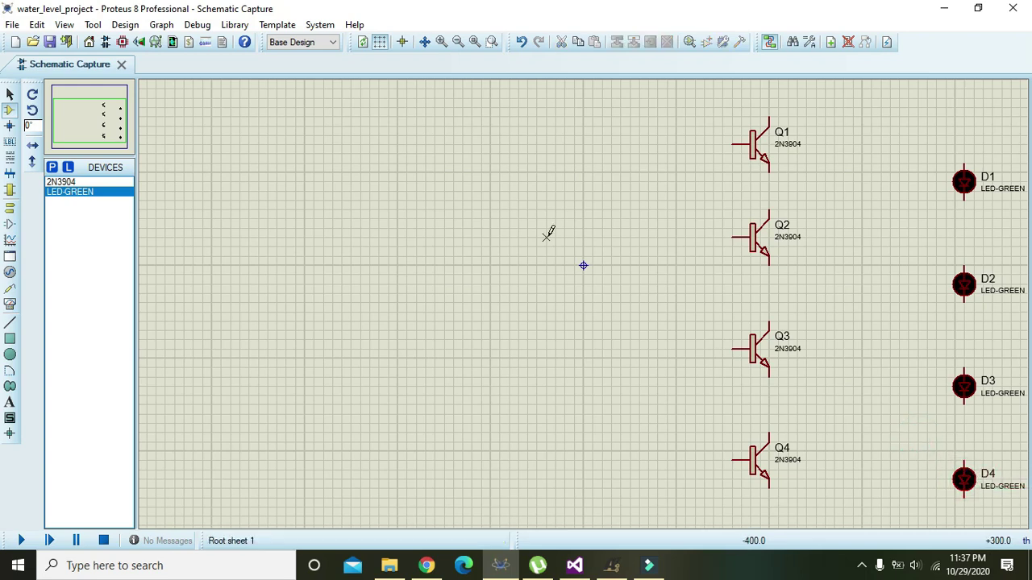
Attach a ground terminal to the lower pin of each of the four LEDs
click(10, 206)
click(65, 231)
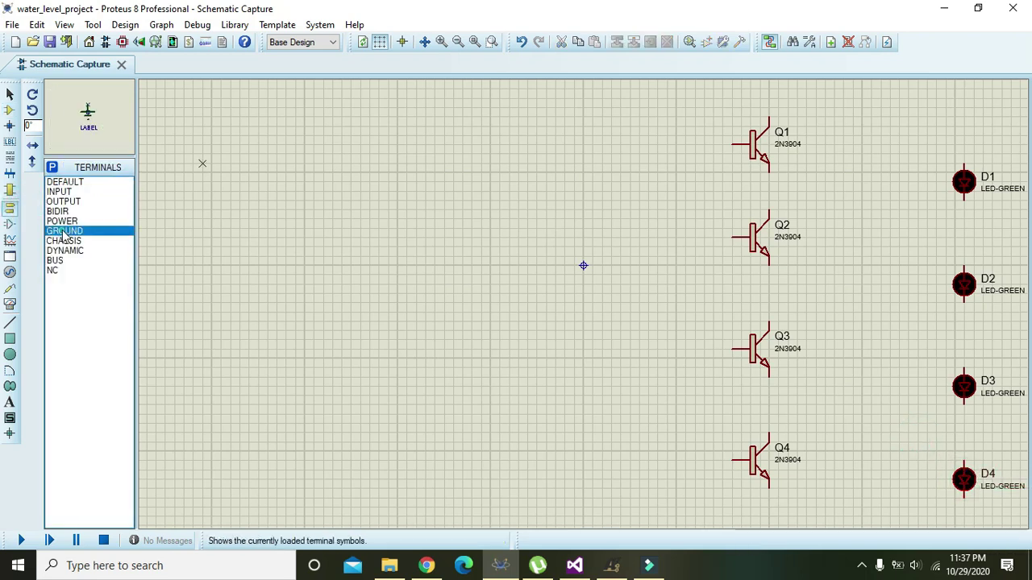
click(965, 209)
click(964, 315)
click(964, 417)
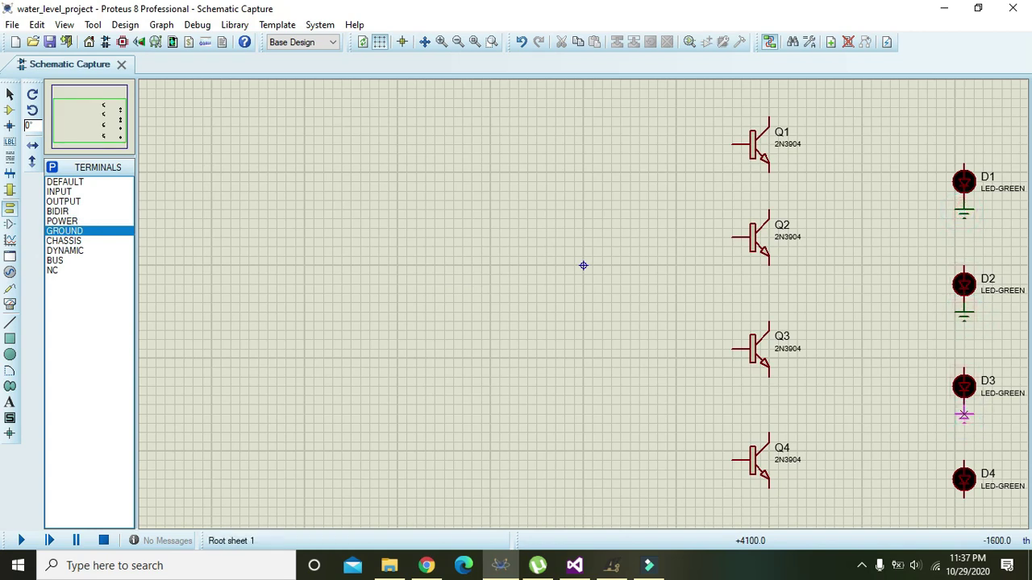
click(964, 508)
click(964, 508)
Wire the emitter of Q1 to the upper pin of D1 and the emitter of Q2 to that of D2
click(770, 169)
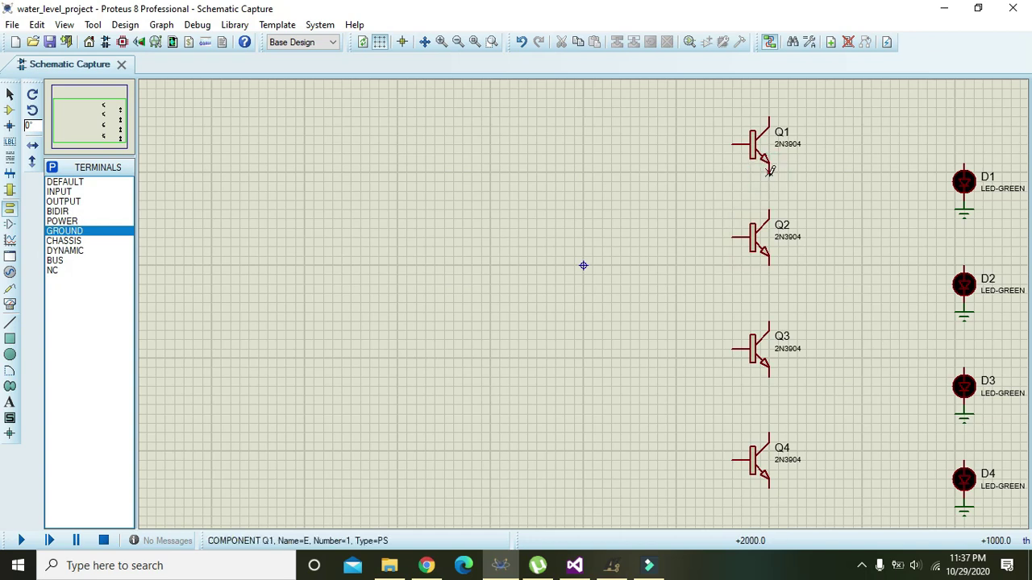
click(964, 162)
click(963, 266)
click(770, 265)
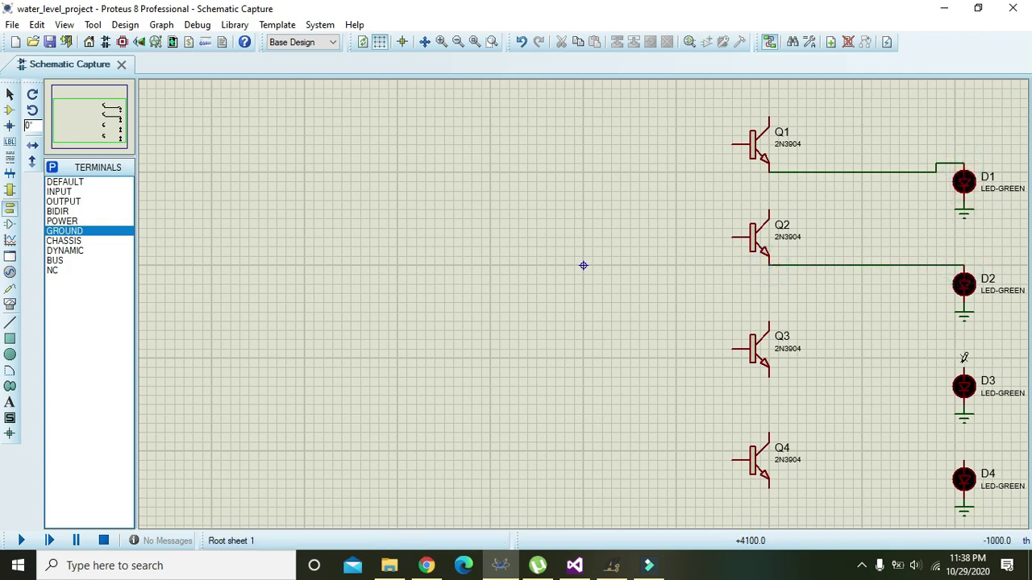
Wire the upper pins of D3 and D4 to the emitters of Q3 and Q4 with stepped wires
click(963, 367)
click(817, 373)
click(770, 375)
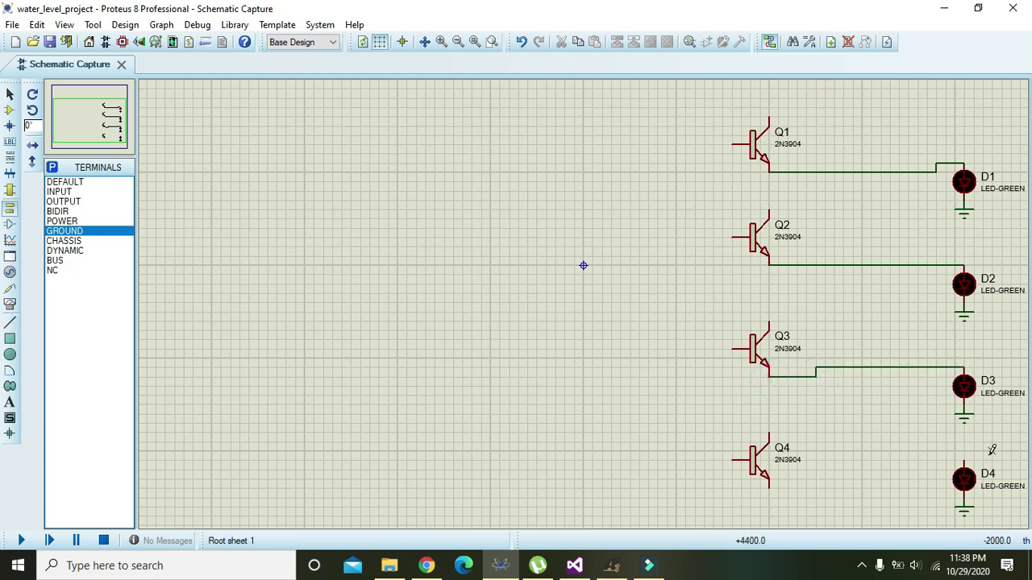
click(963, 461)
click(862, 487)
click(770, 487)
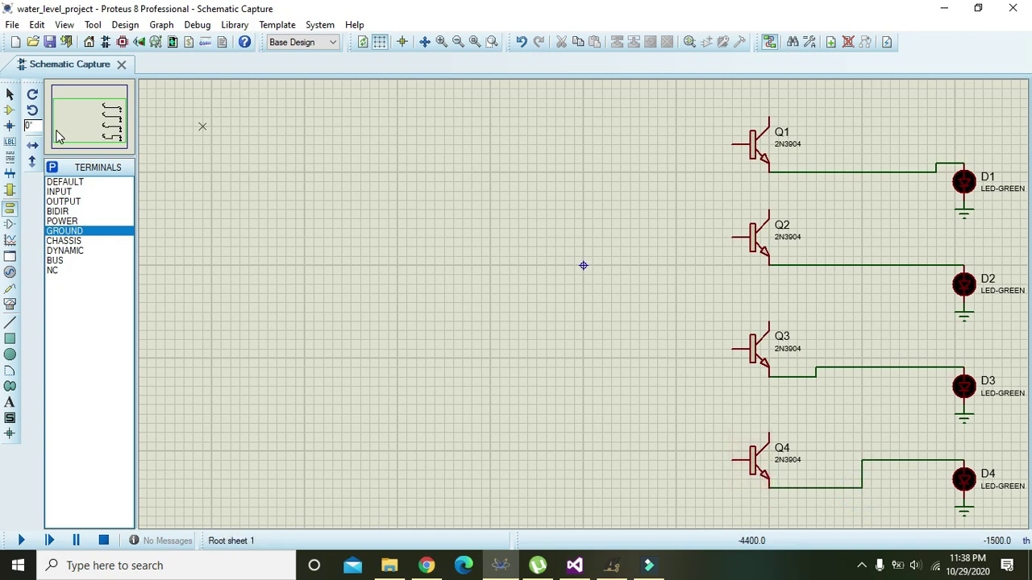
Place a DC generator directly above the collector of each of the four transistors Q1 to Q4
click(10, 272)
click(95, 187)
click(774, 94)
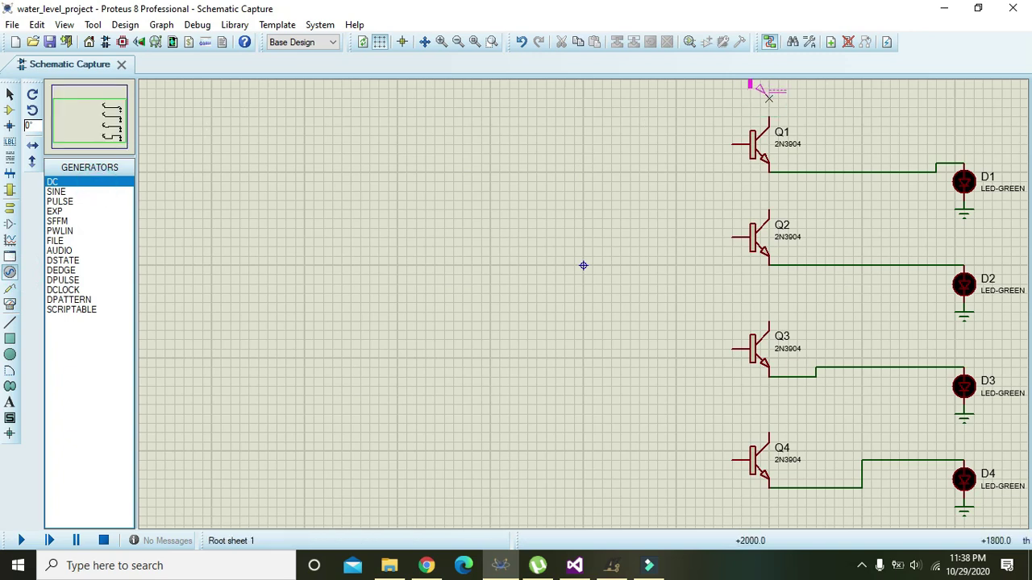
click(769, 95)
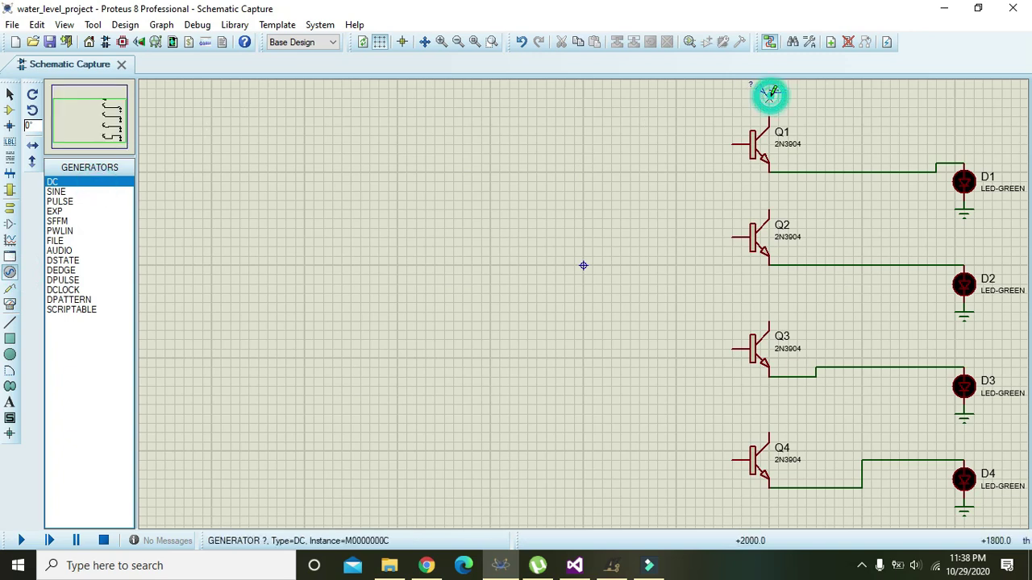
click(768, 189)
click(769, 196)
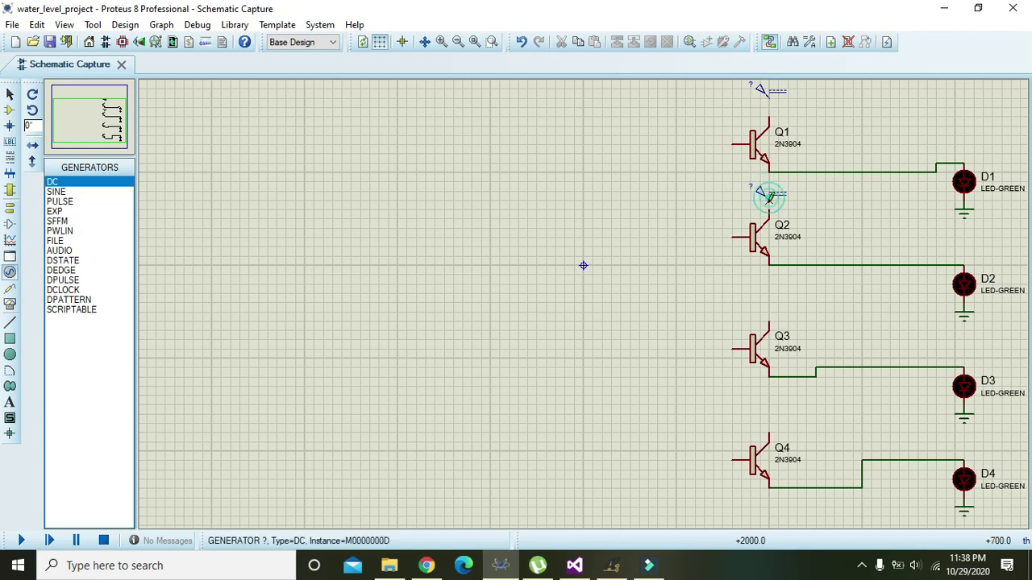
click(770, 300)
click(770, 299)
click(768, 411)
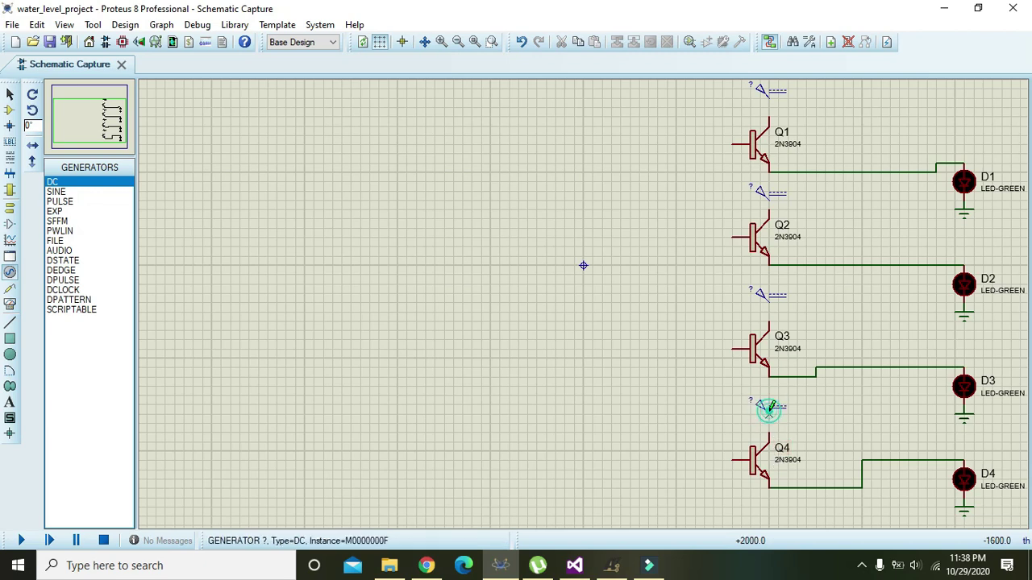
Wire each DC generator straight down to the collector of the transistor below it, from Q1 to Q4
click(770, 115)
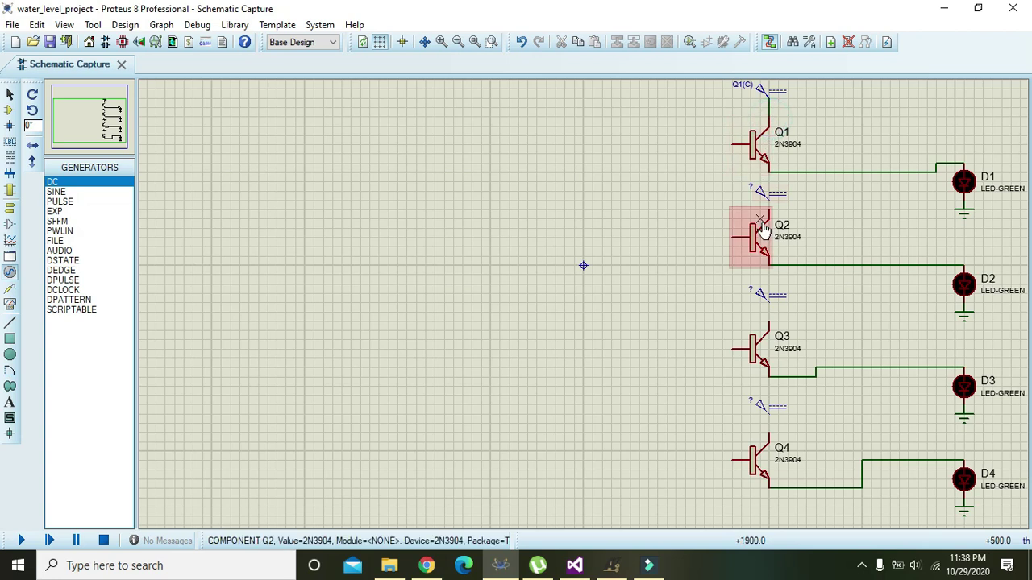
click(770, 196)
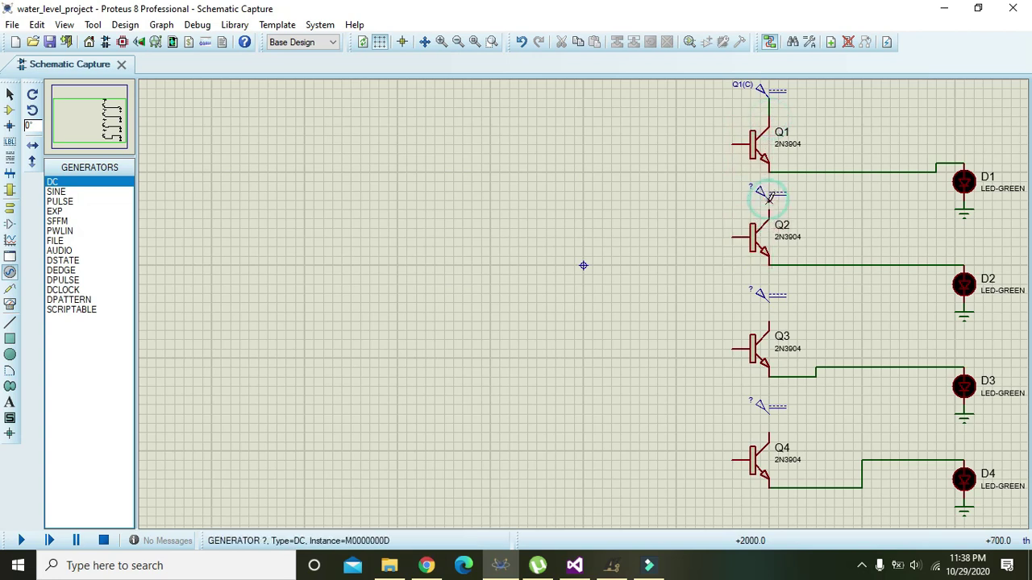
click(767, 213)
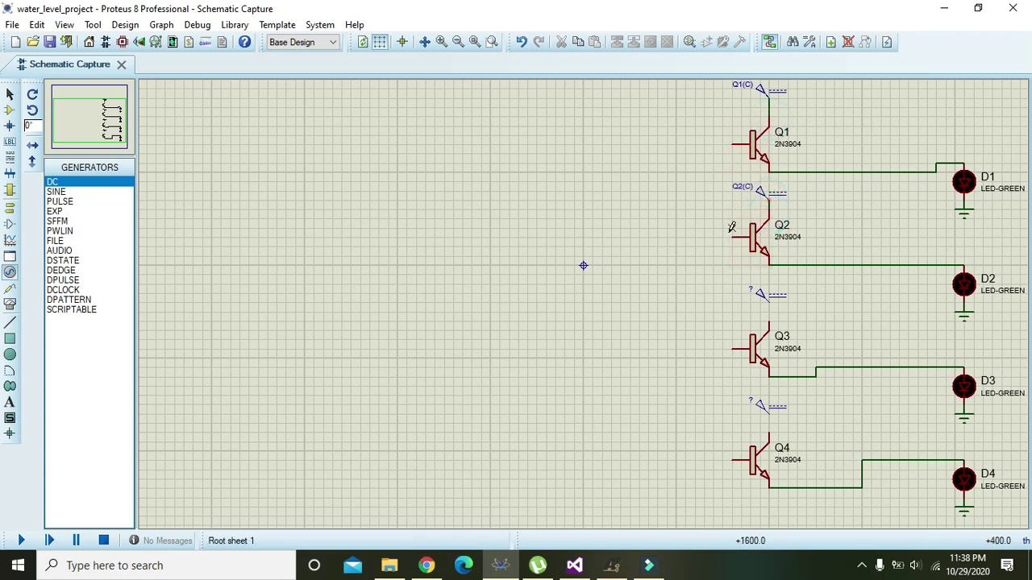
click(770, 297)
click(768, 320)
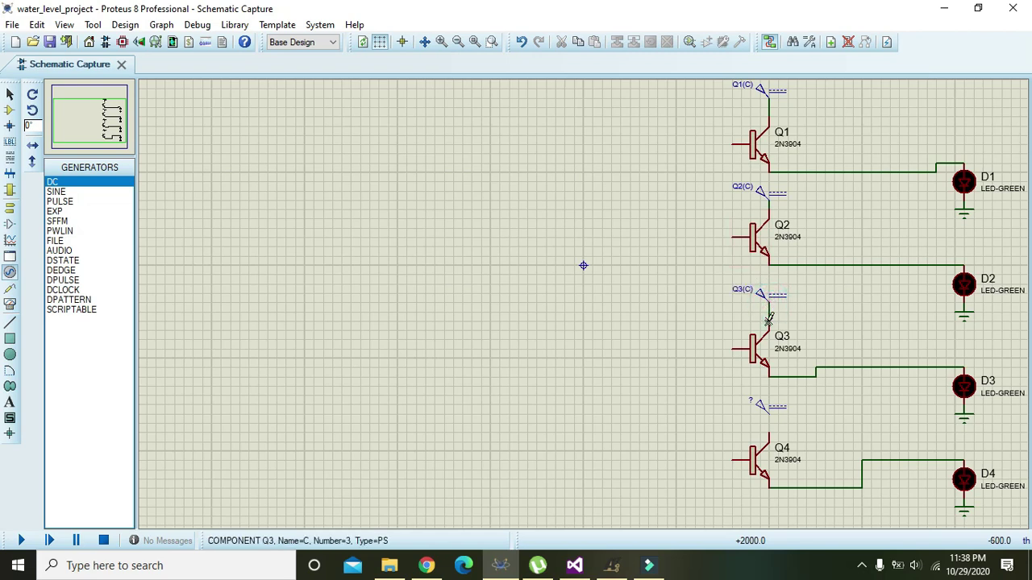
click(770, 409)
click(770, 432)
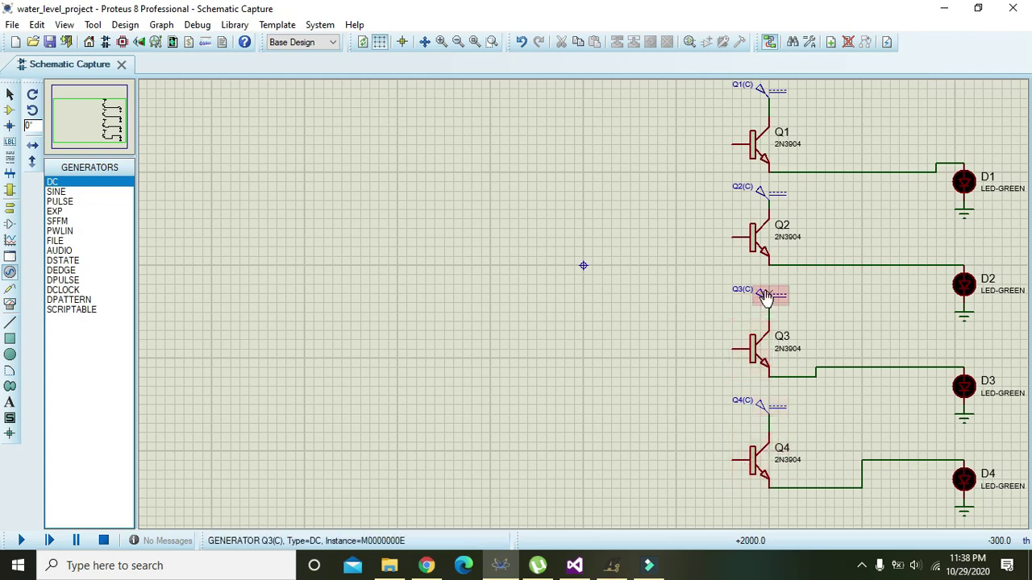
Set the voltage of the DC generators at the collectors of Q1 and Q2 to 5 volts
double_click(763, 93)
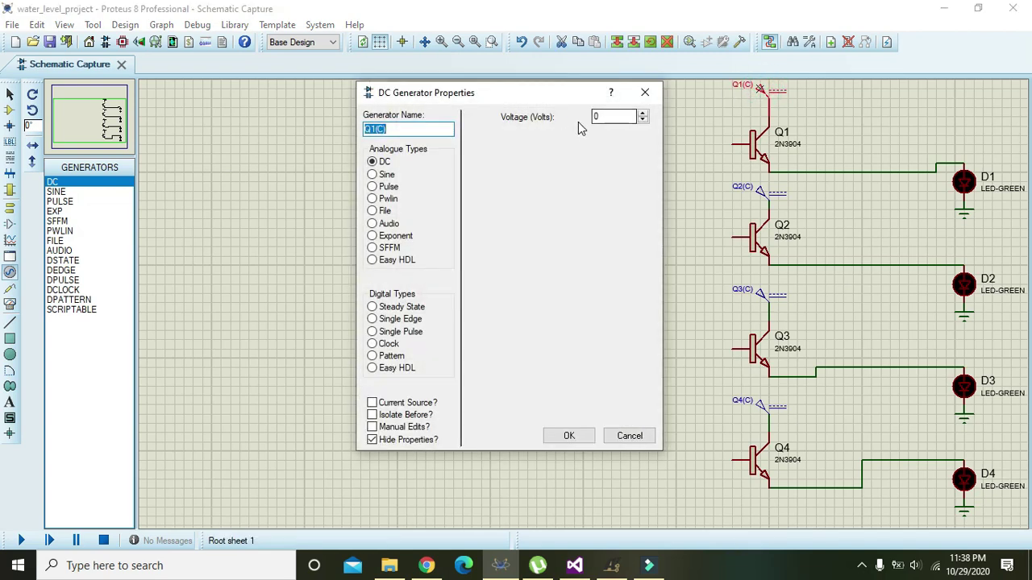
double_click(607, 115)
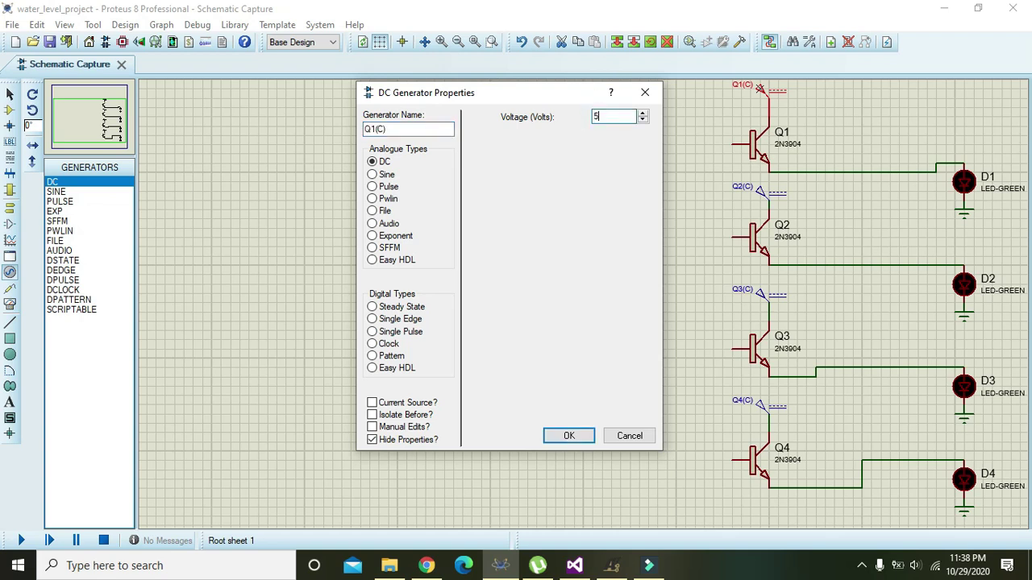
click(571, 442)
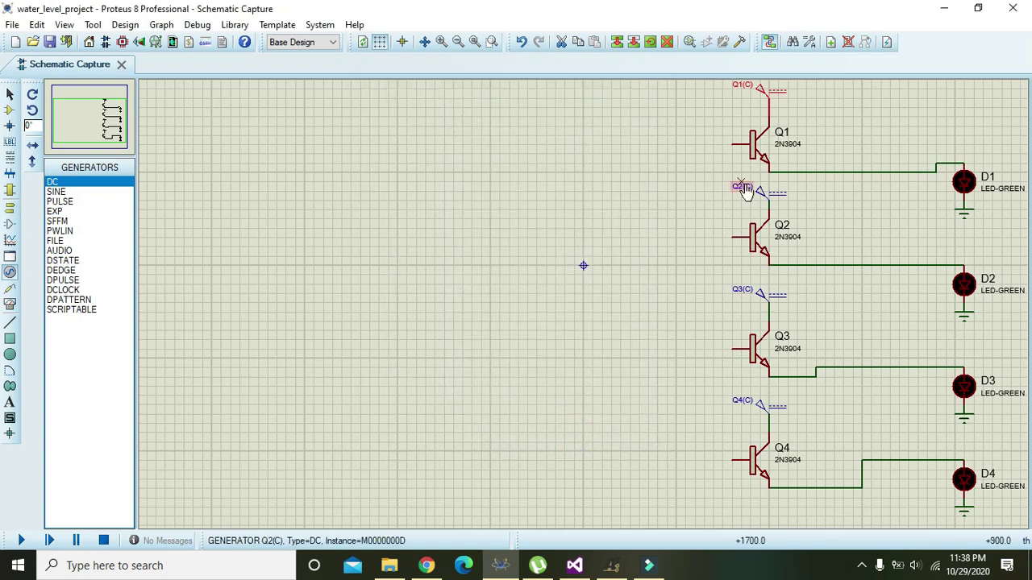
click(766, 106)
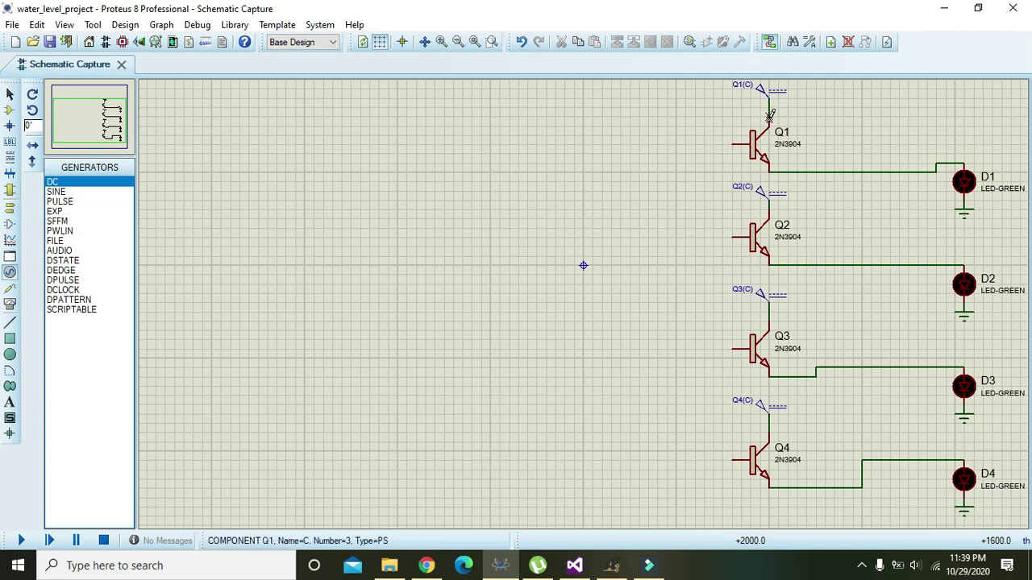
double_click(759, 192)
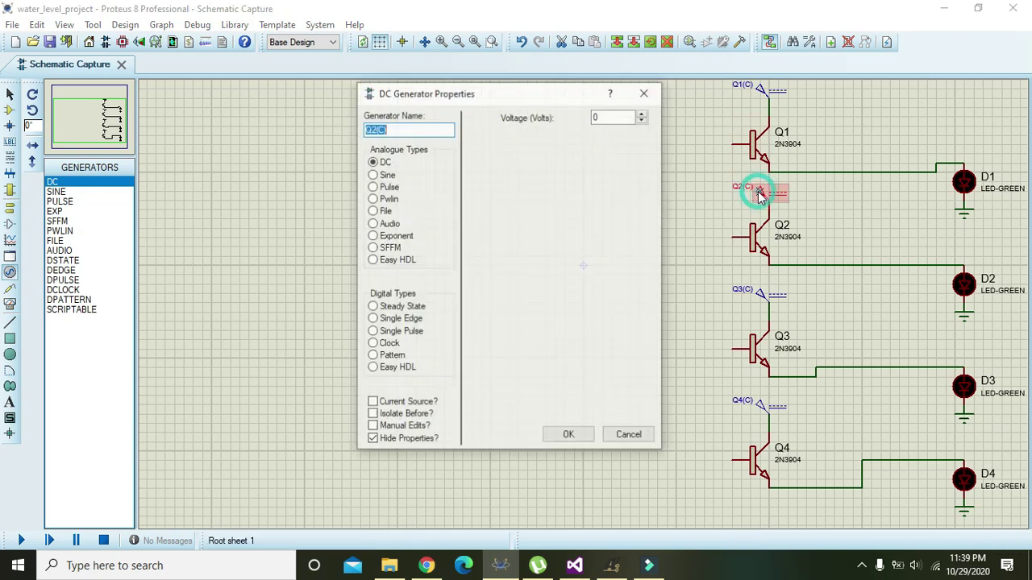
double_click(625, 116)
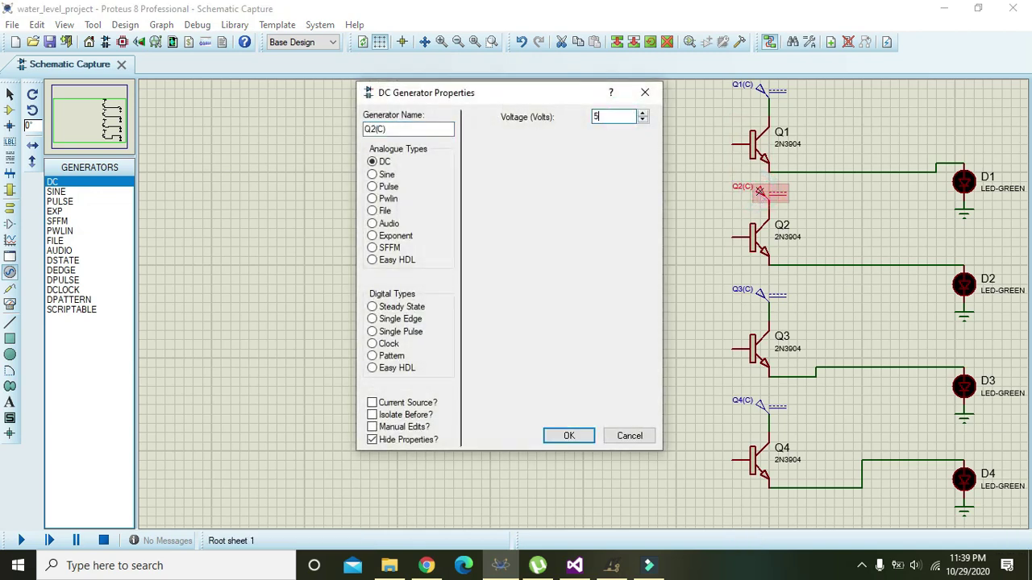
click(588, 441)
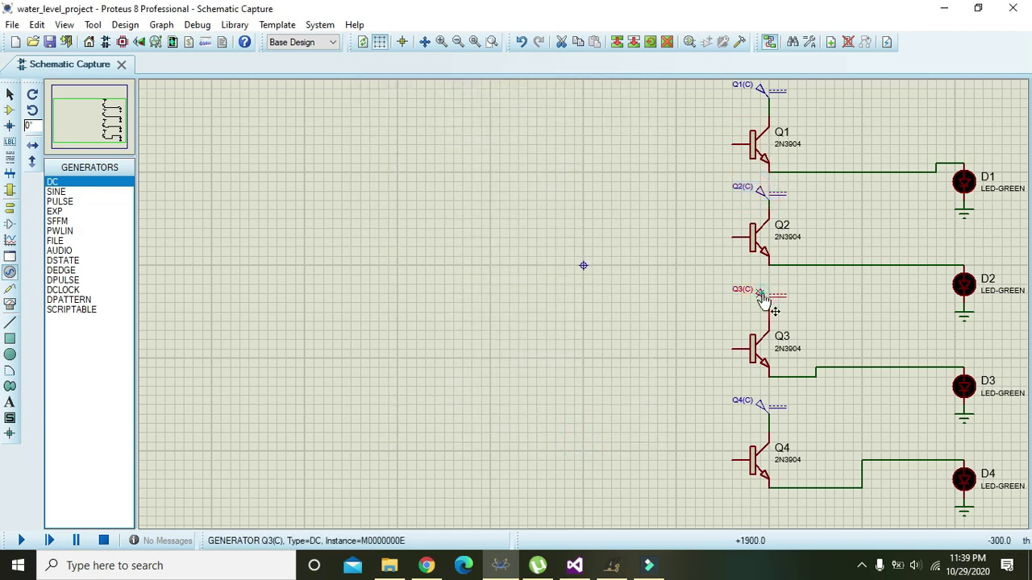
Set the voltage of the DC generators at the collectors of Q3 and Q4 to 5 volts
double_click(760, 293)
double_click(614, 117)
text(5)
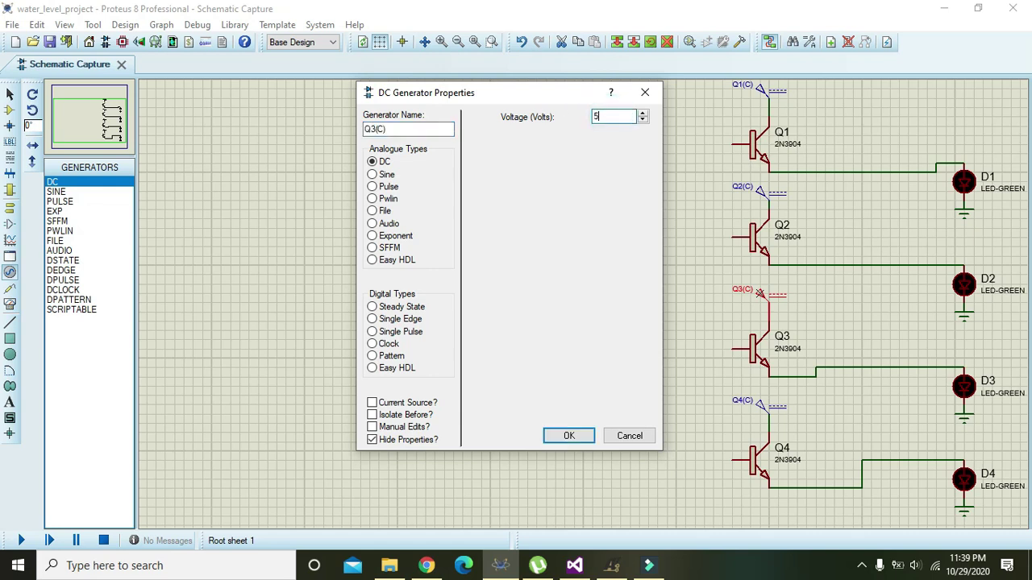
click(569, 445)
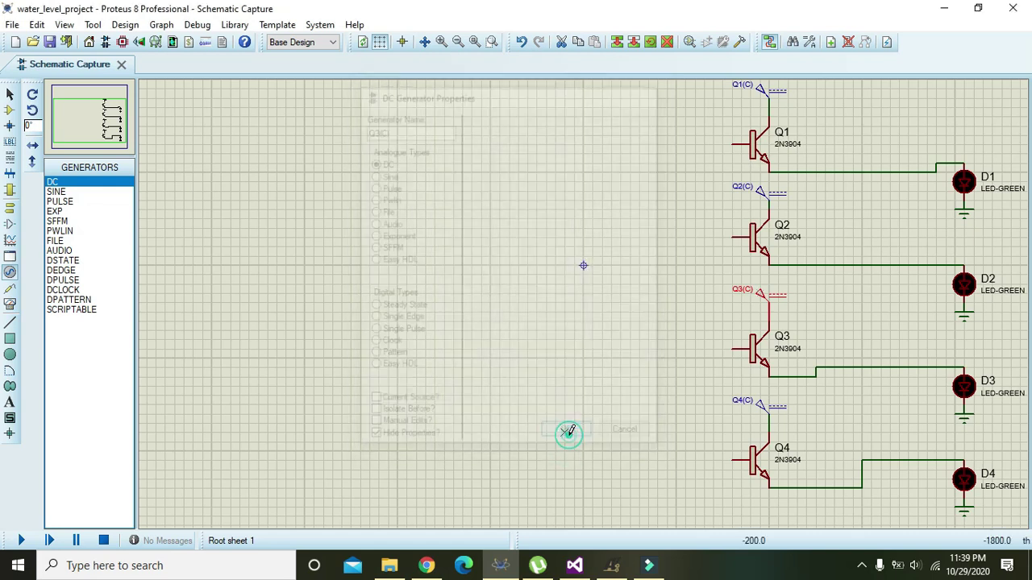
double_click(760, 403)
double_click(597, 117)
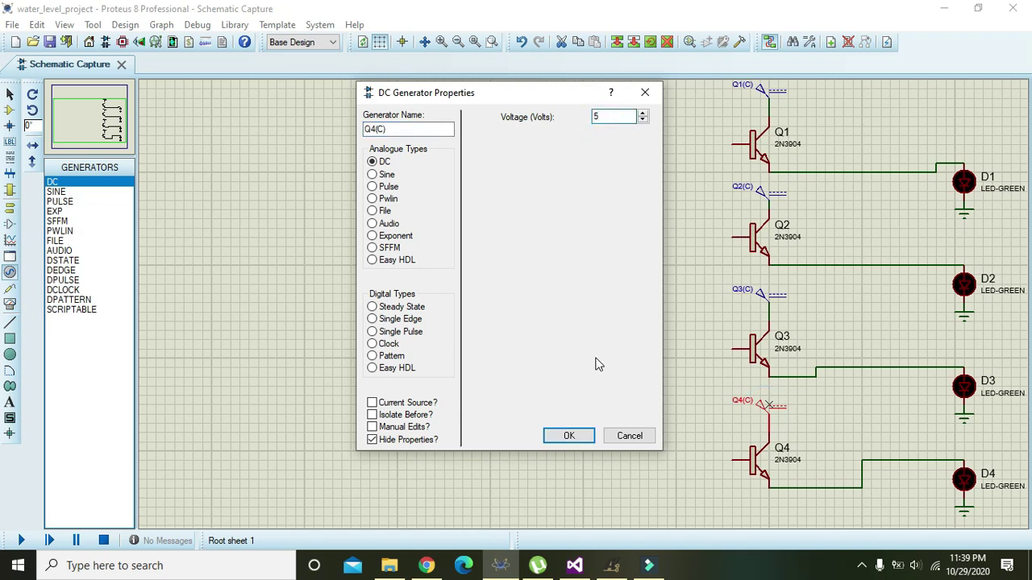
click(566, 440)
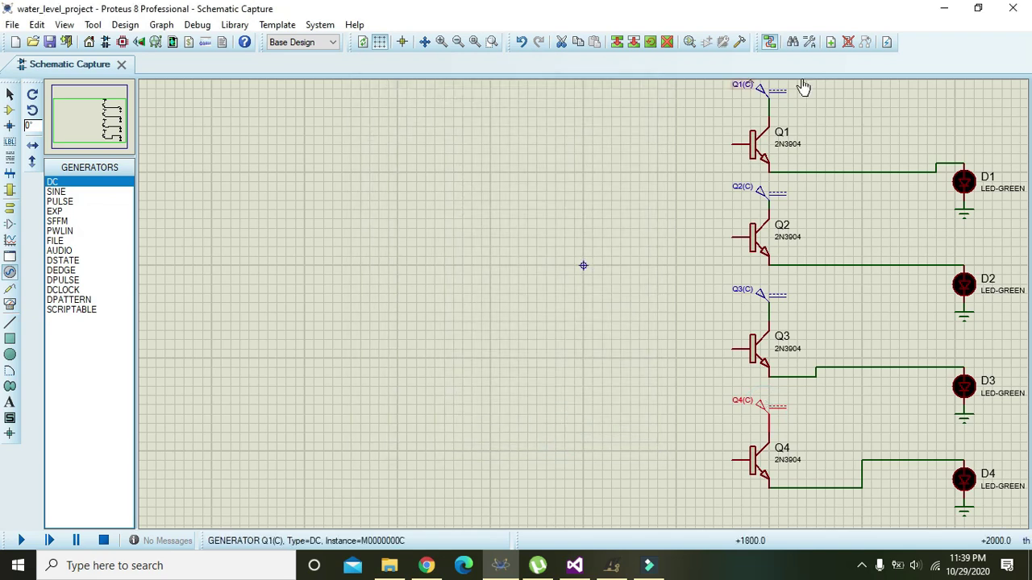
Move the whole circuit of generators, transistors and LEDs together a little to the left and down on the sheet
drag(696, 79, 982, 498)
drag(695, 273, 603, 324)
click(381, 215)
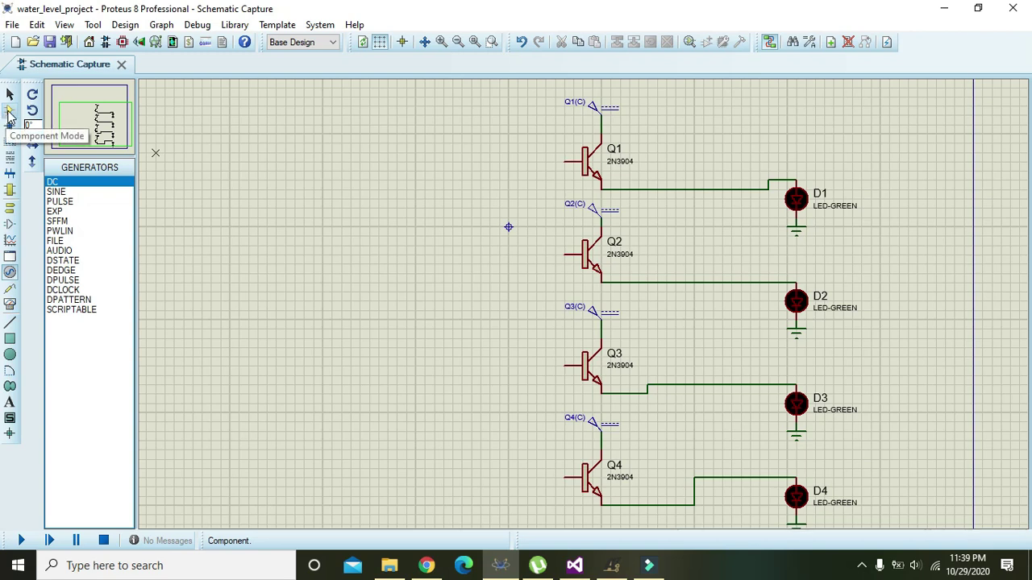
Find "logic toggle" in the parts library and add the LOGICTOGGLE device to the device list
click(10, 113)
click(51, 167)
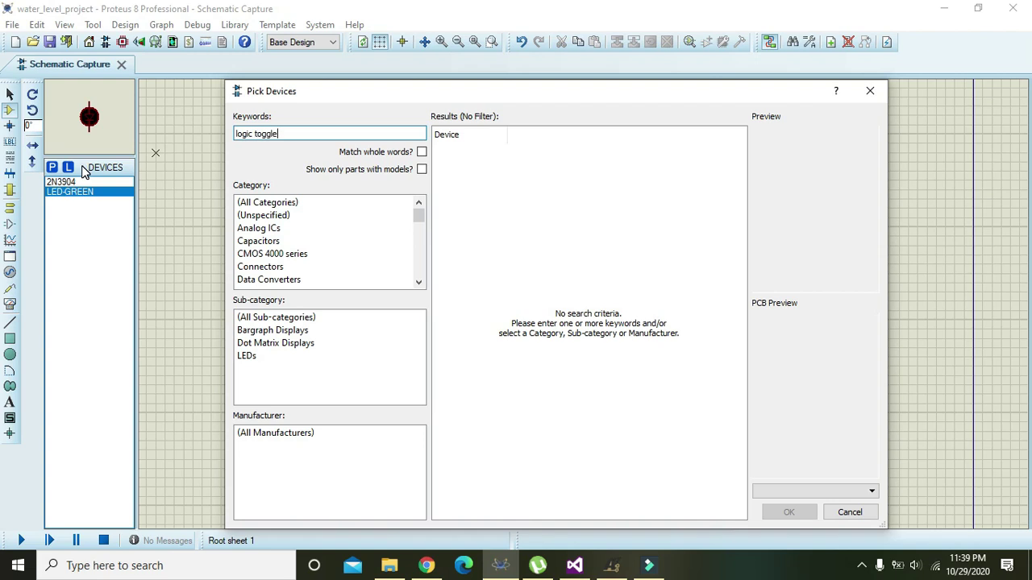
click(484, 151)
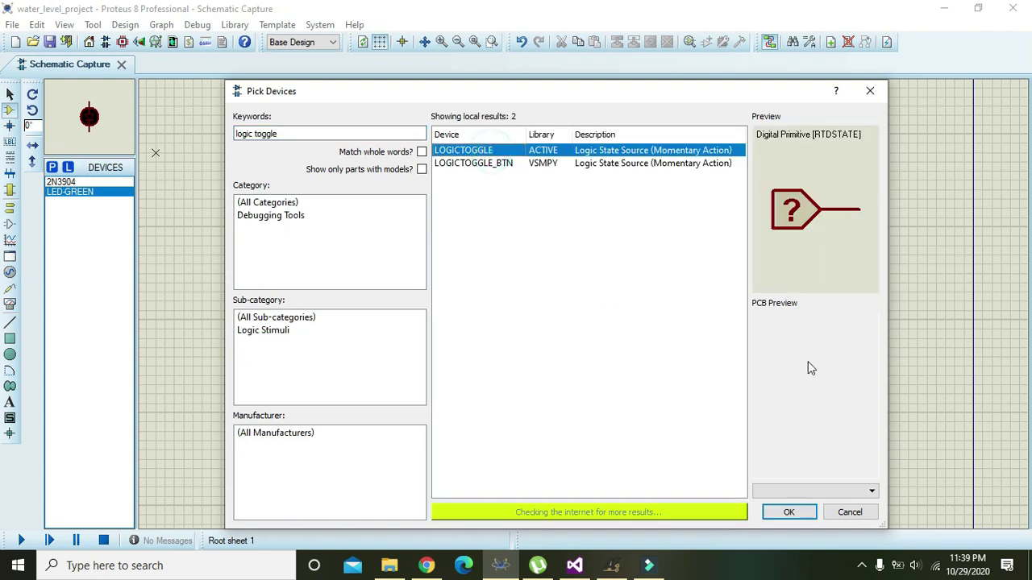
click(788, 513)
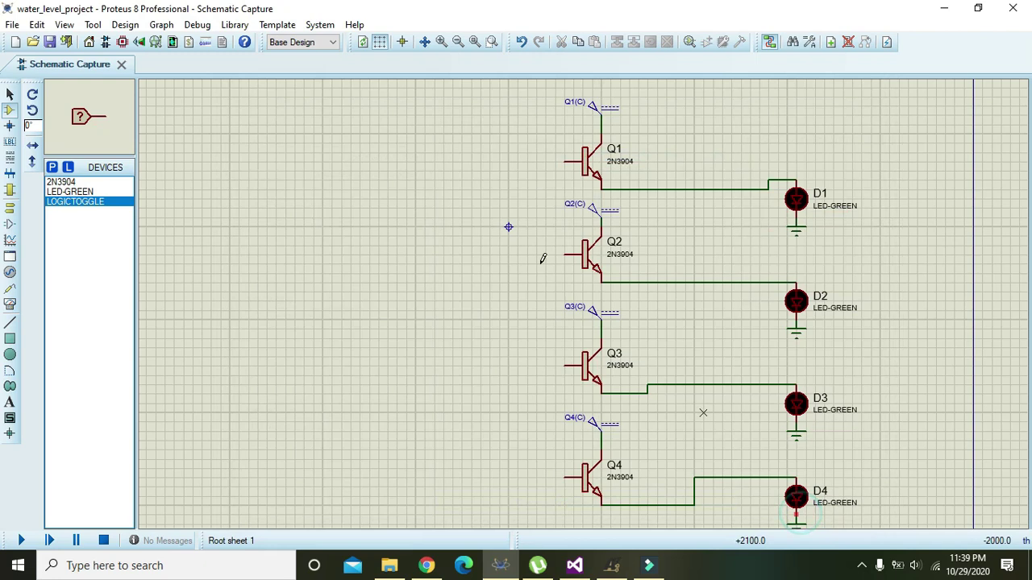
Place a LOGICTOGGLE to the left of Q1 and wire its output to the base of Q1
click(474, 171)
click(482, 162)
click(564, 162)
click(509, 160)
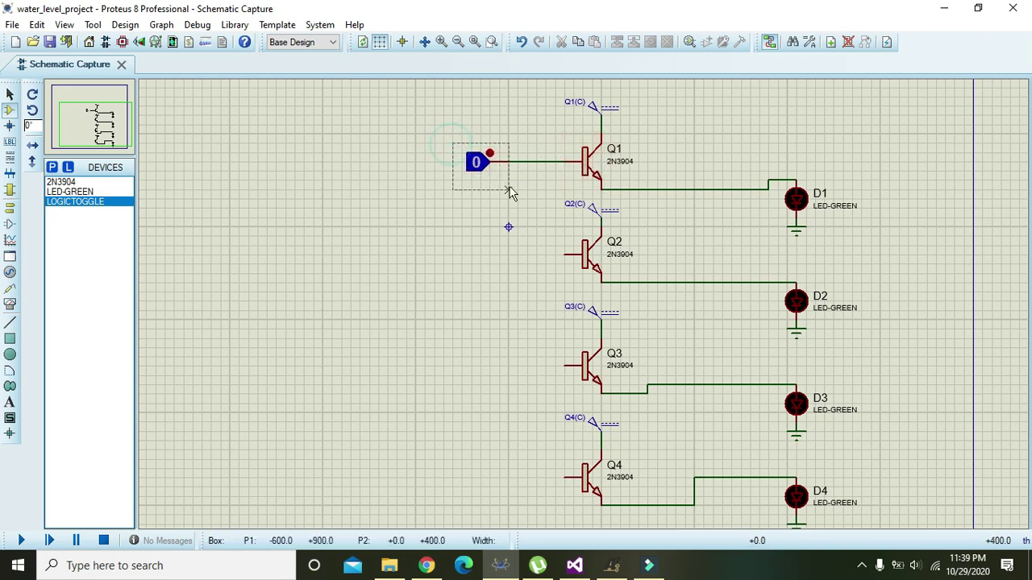
Reposition the logic toggle to the left of Q1 while keeping it wired to the transistor's base
click(479, 162)
drag(506, 165, 493, 147)
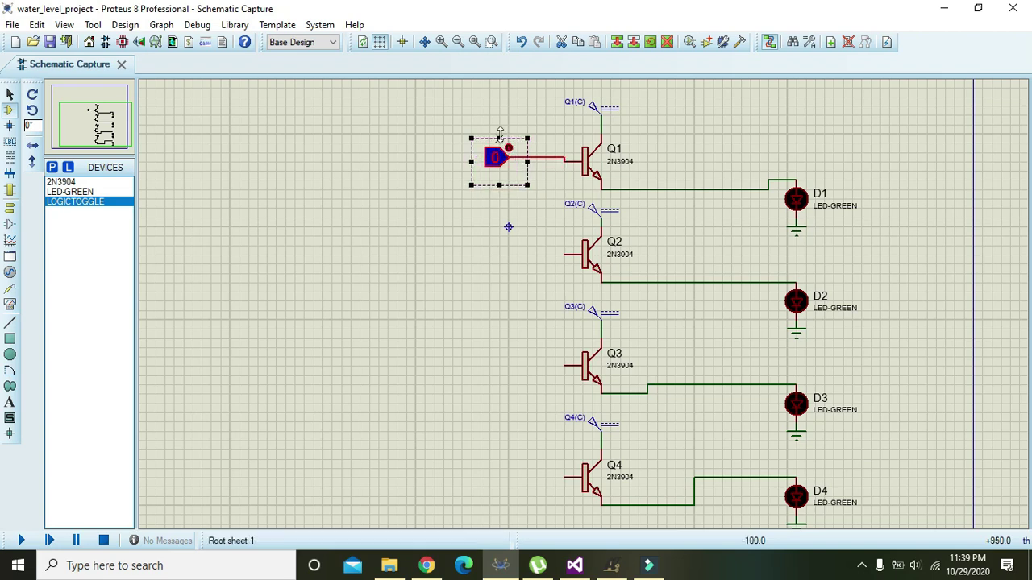
click(494, 116)
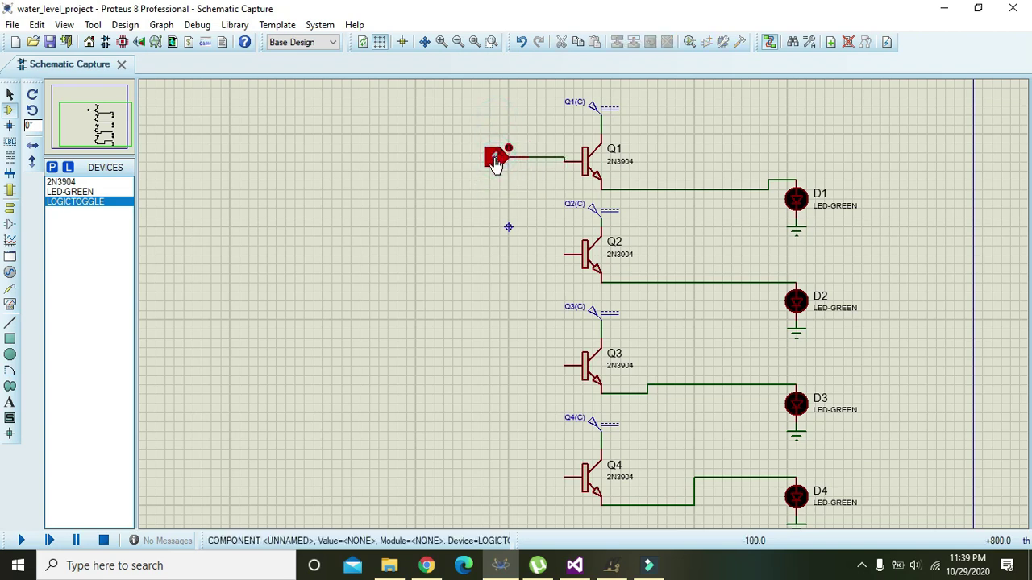
drag(472, 134, 474, 155)
click(404, 139)
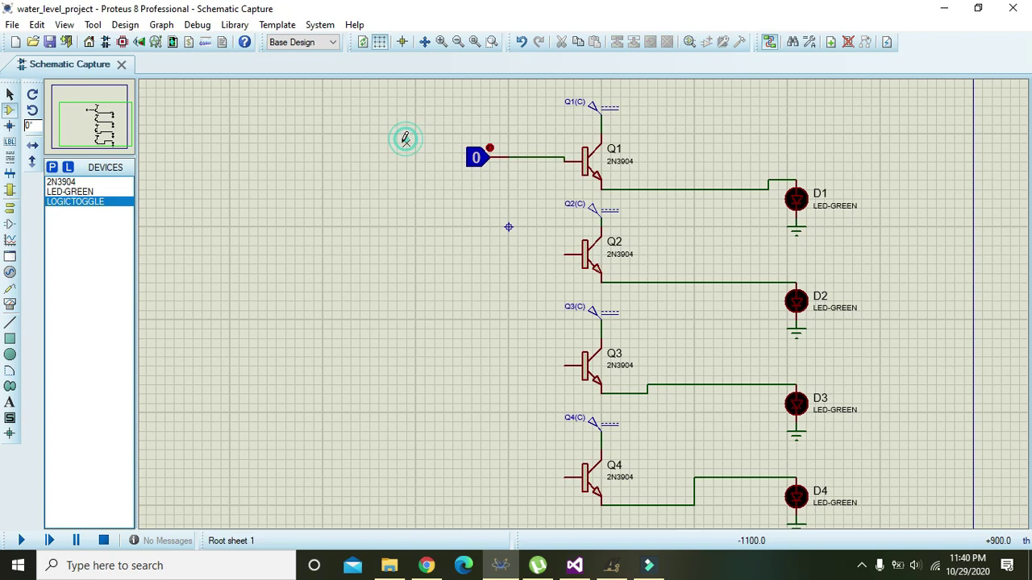
Run the simulation and switch the logic toggle at Q1's base several times to test whether D1 responds
click(23, 540)
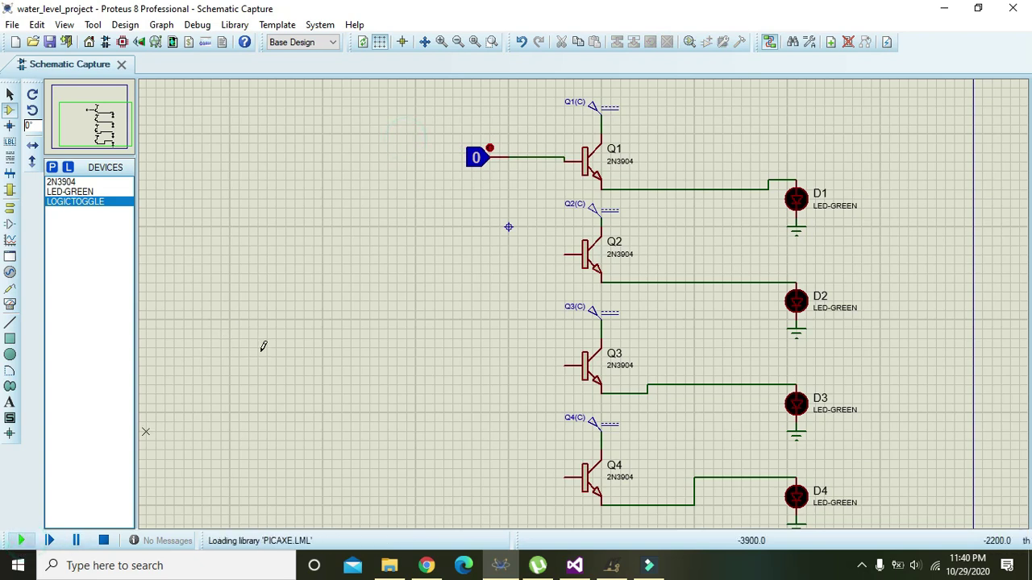
click(493, 144)
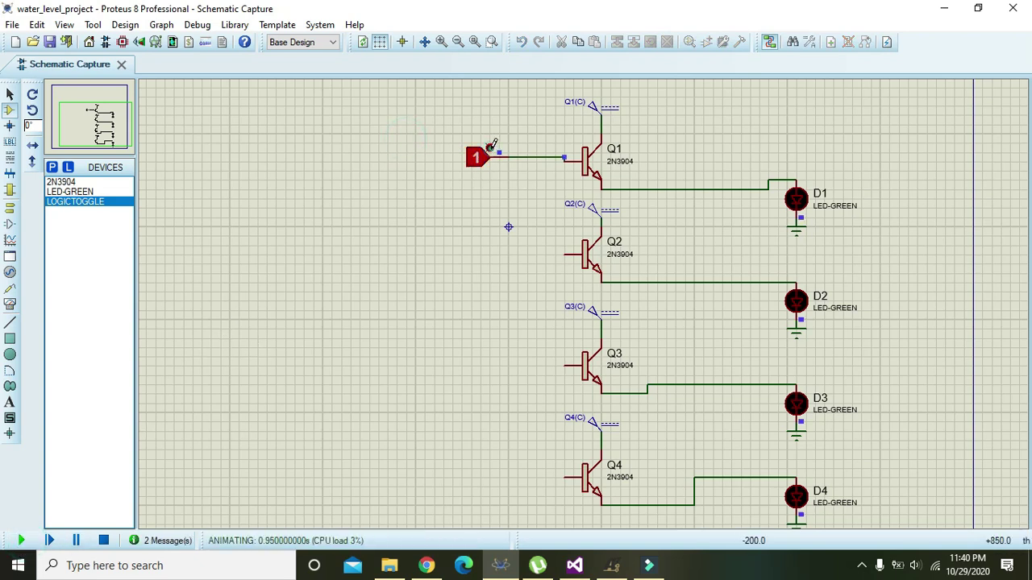
click(477, 164)
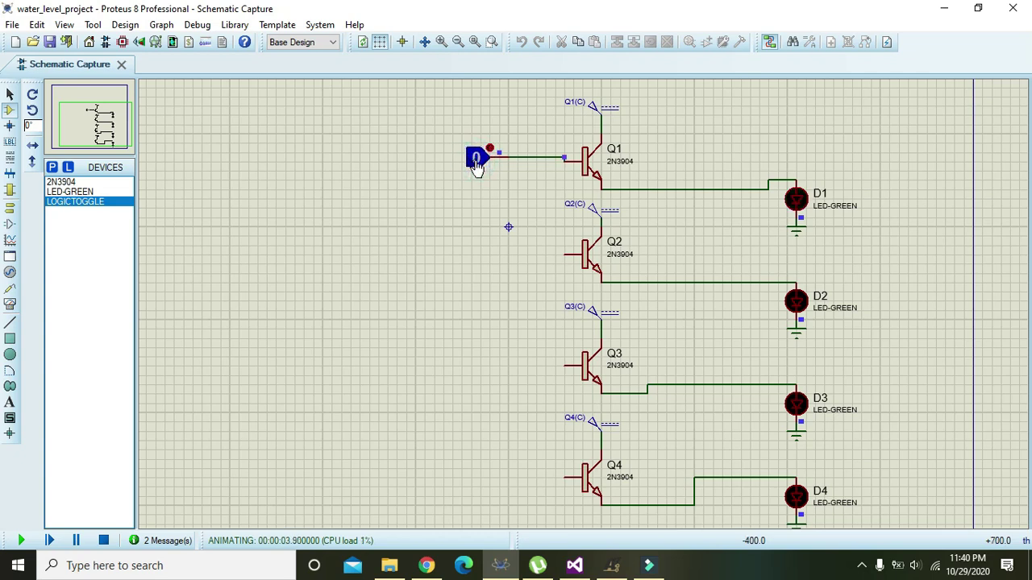
click(477, 164)
click(477, 164)
Stop the simulation and delete the logic toggle together with its wire to Q1's base
drag(415, 125, 518, 191)
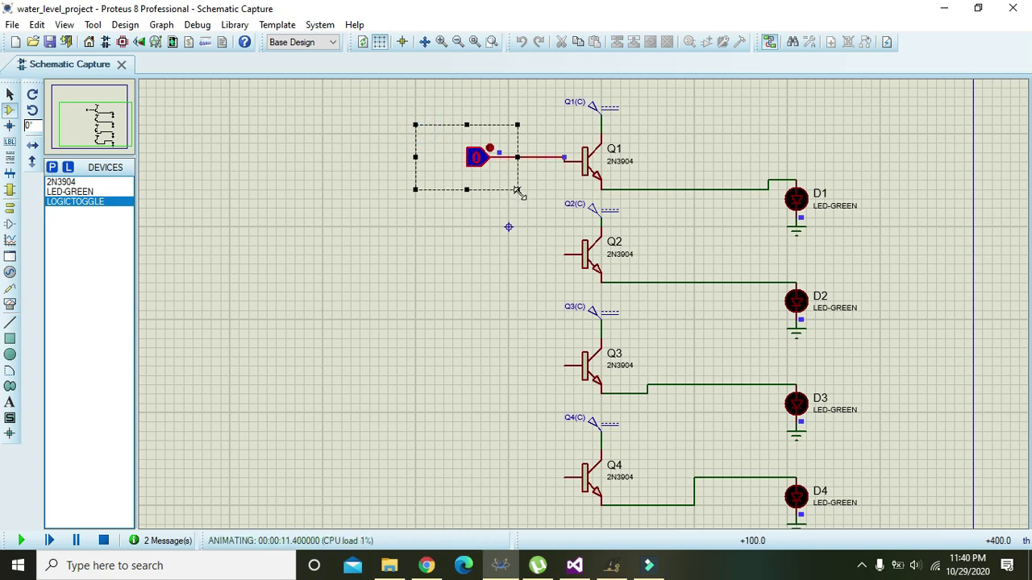
click(103, 540)
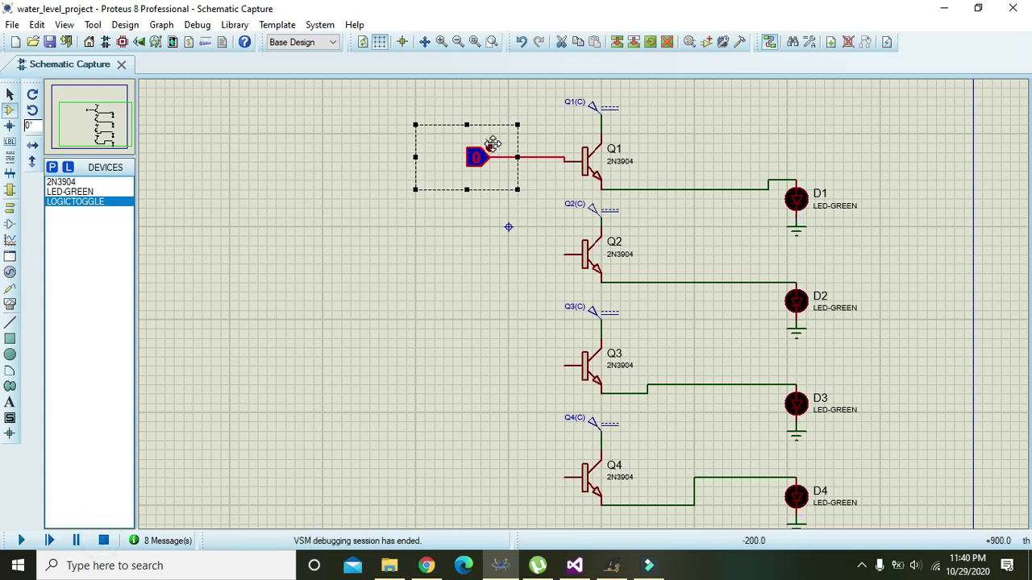
key(Delete)
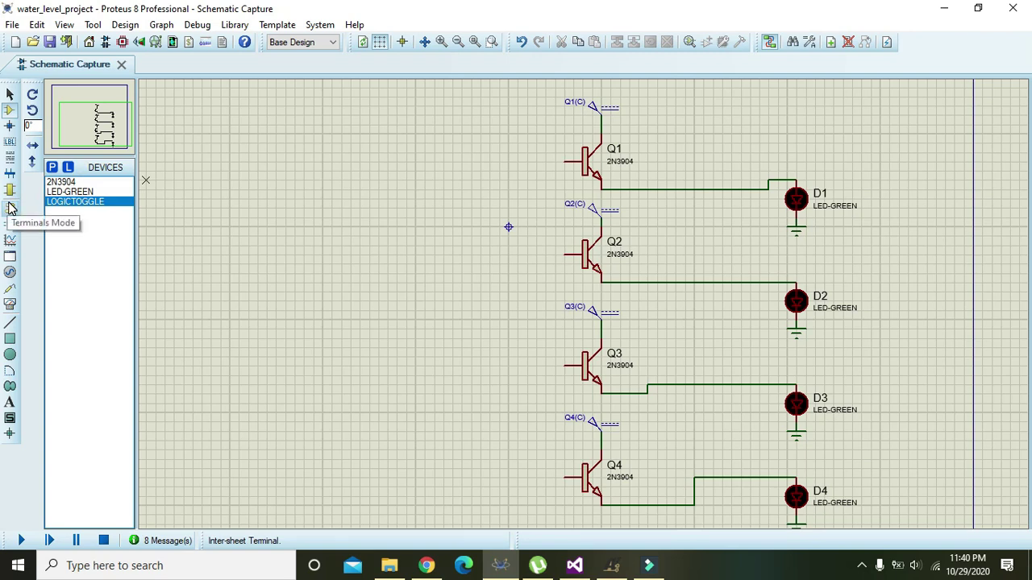
Draw a tall graphics box left of the transistors and a second box about 1.8 in by 3.8 in inside it
click(10, 338)
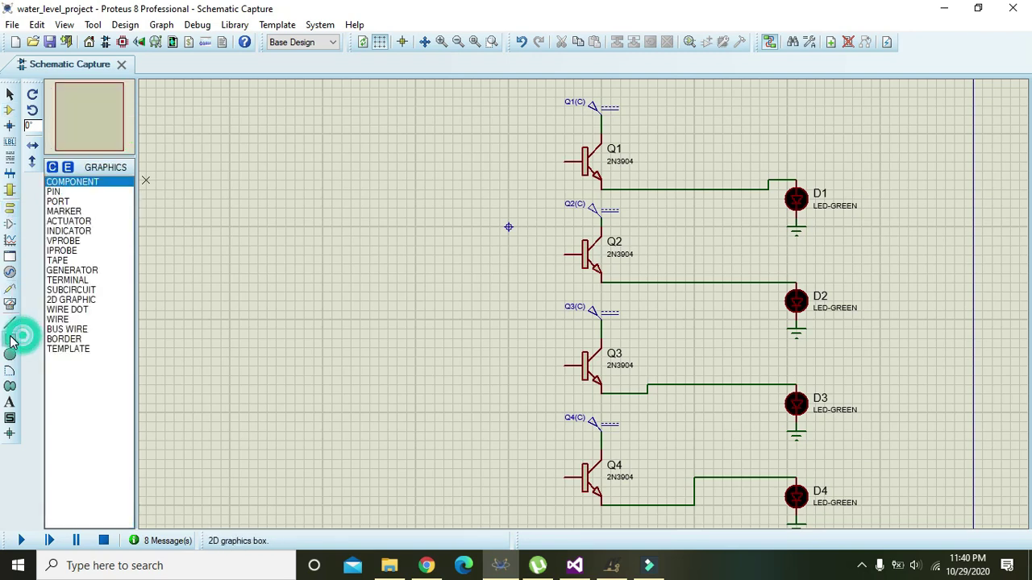
drag(322, 106, 508, 497)
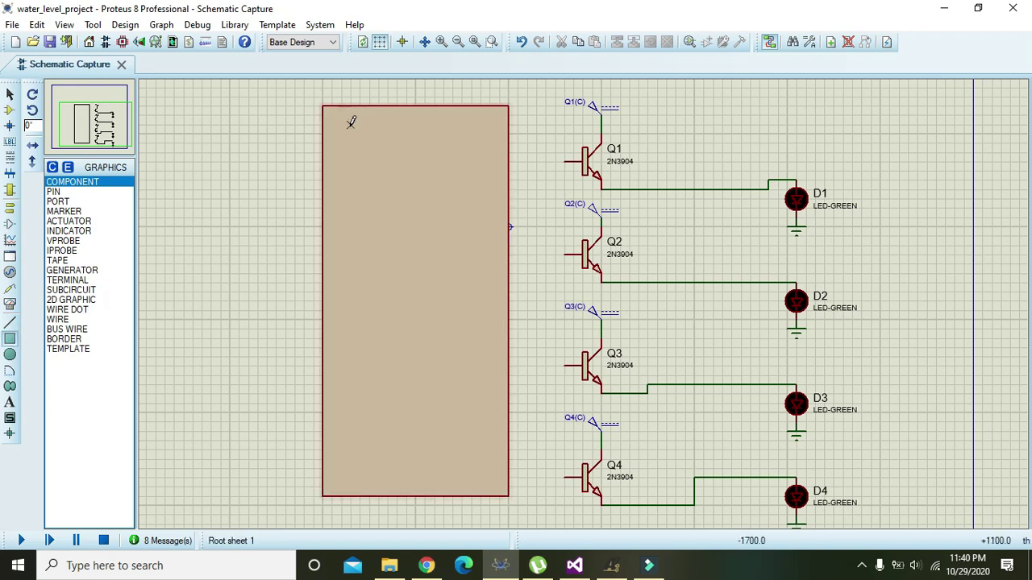
drag(331, 132, 500, 481)
Override the inner box's global foreground fill colour with teal, applying the change to this graphic only
click(9, 95)
click(333, 200)
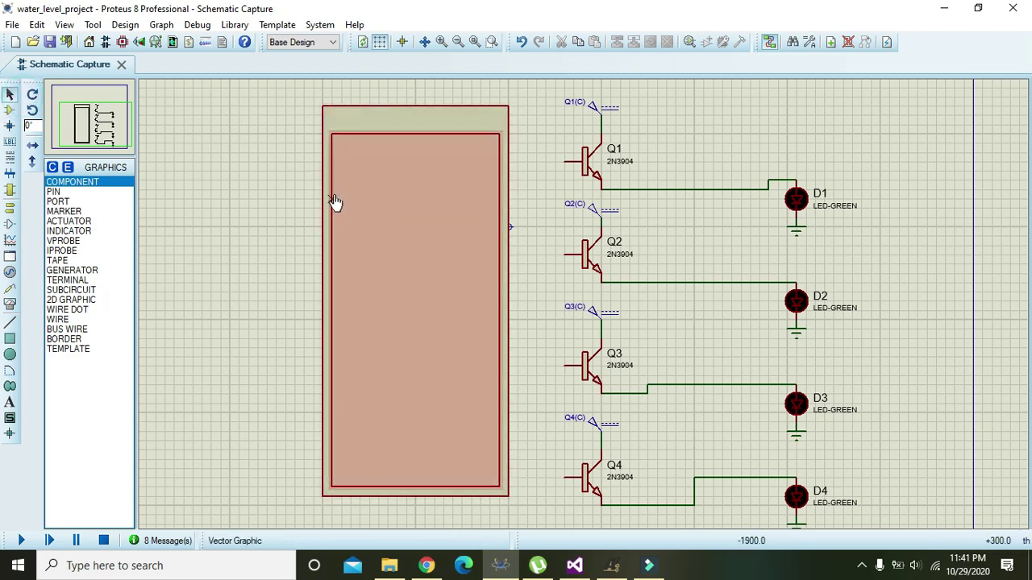
click(334, 201)
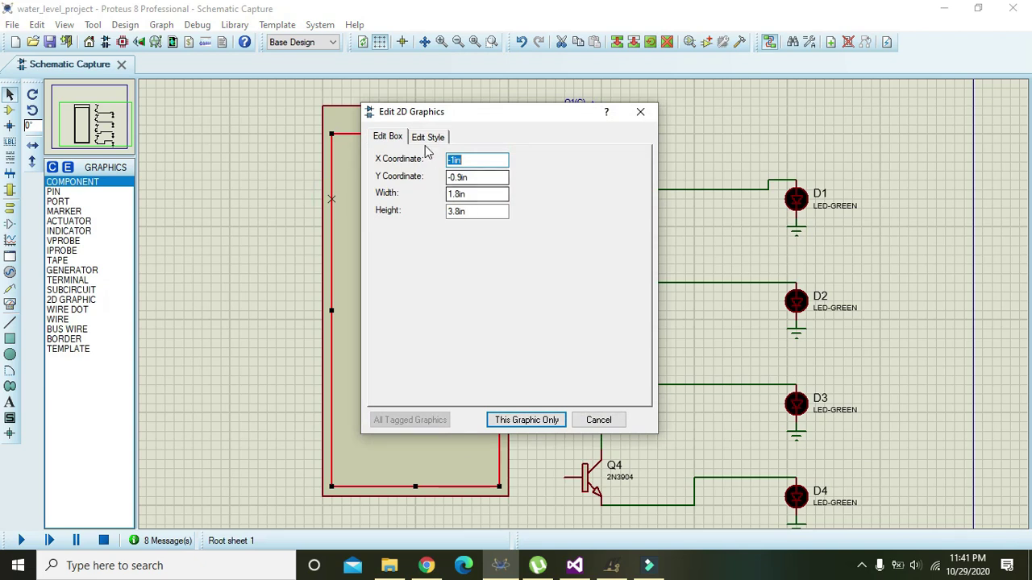
click(424, 140)
click(519, 321)
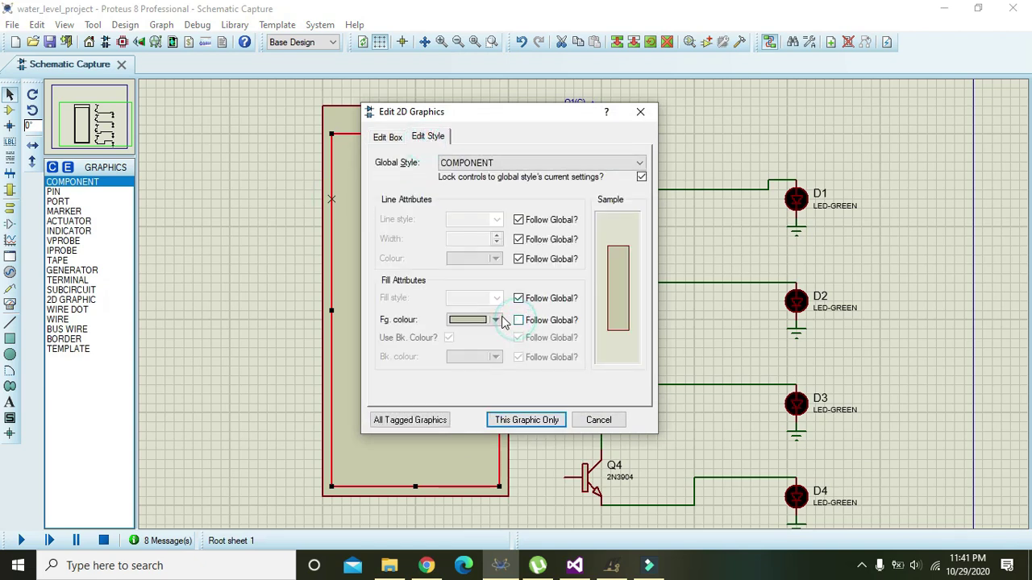
click(494, 320)
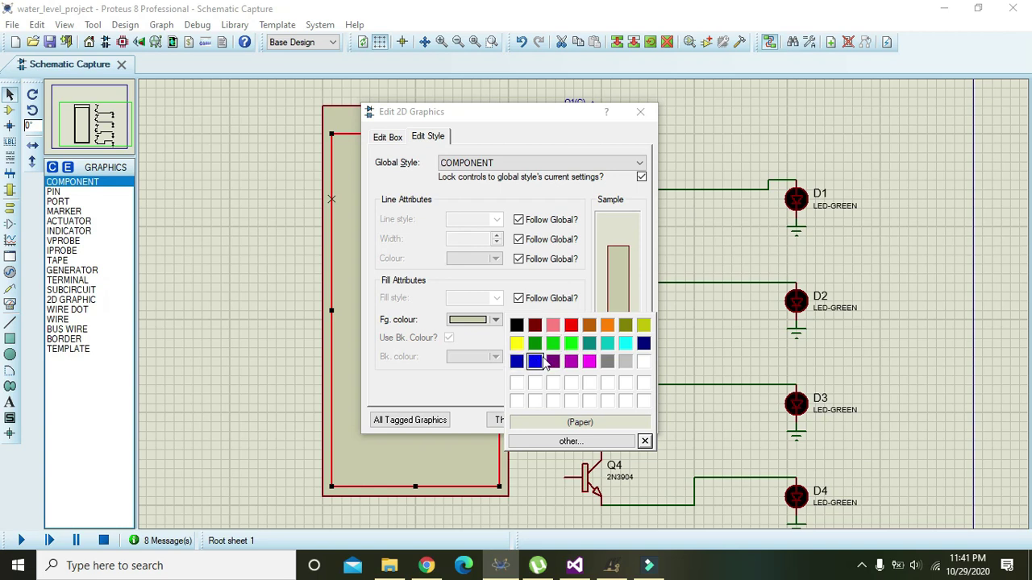
click(591, 344)
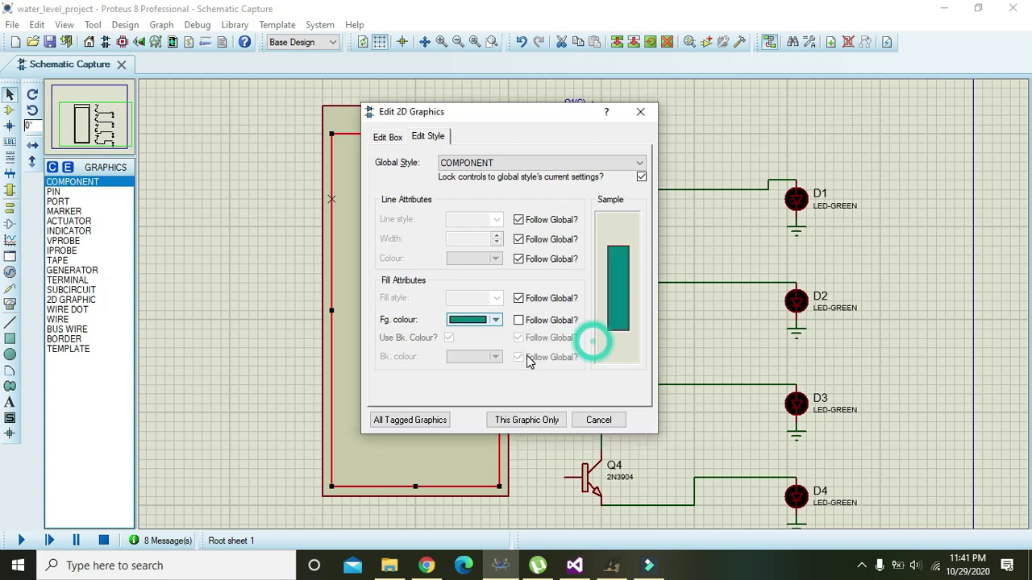
click(525, 420)
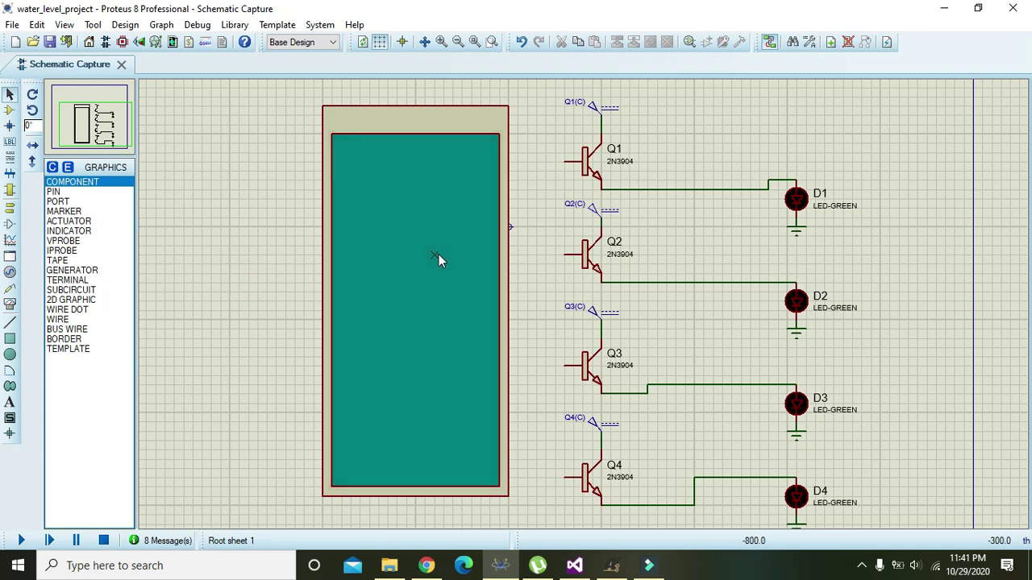
click(248, 113)
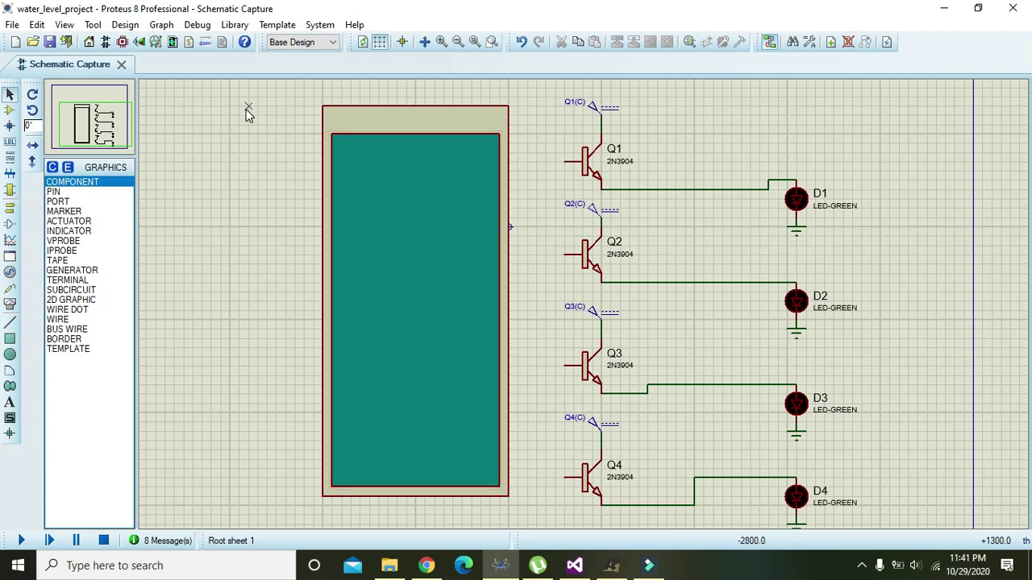
Place the text "water tank" in the strip between the outer box's top edge and the teal box
click(10, 402)
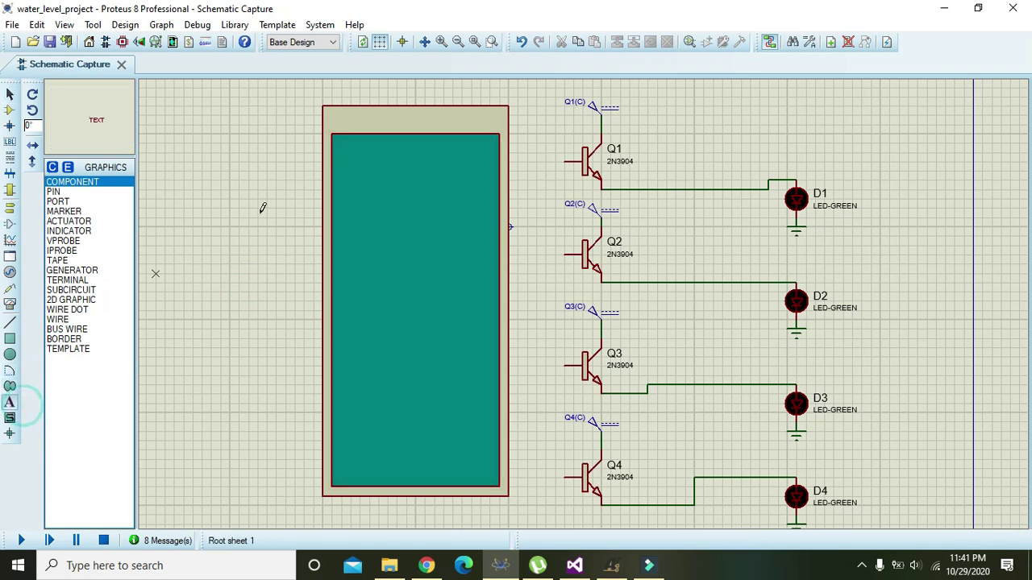
click(350, 115)
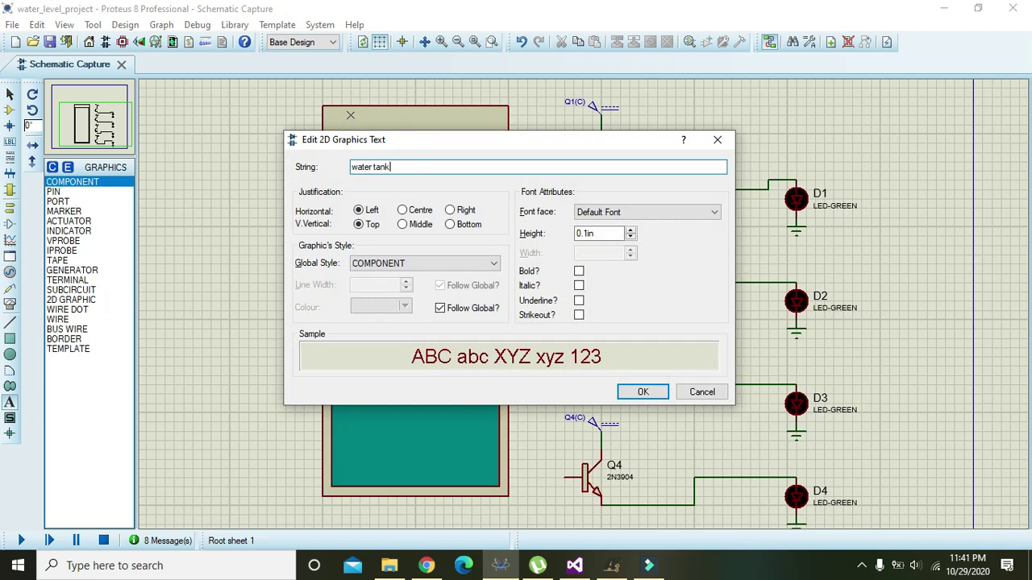
click(643, 392)
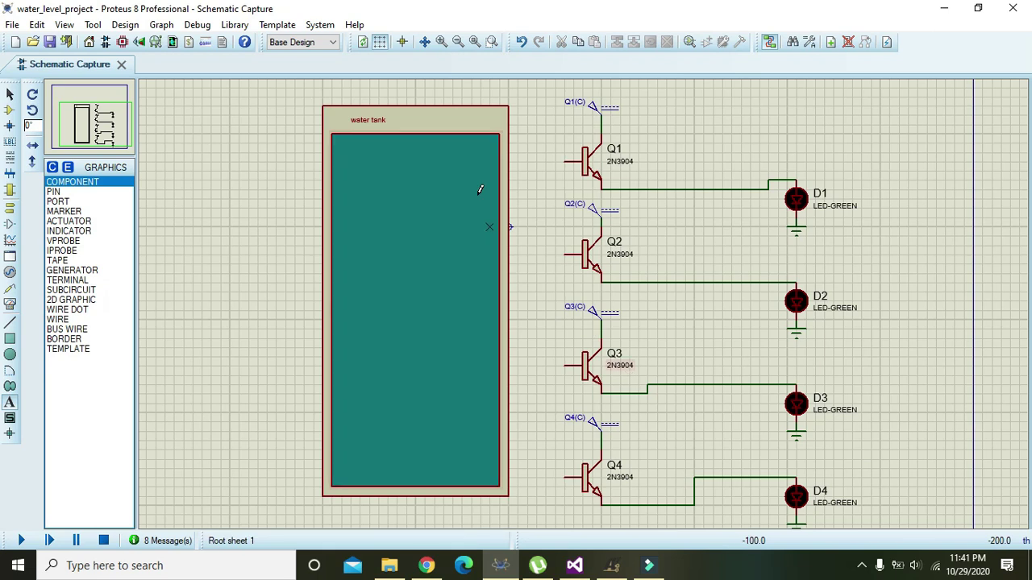
click(369, 120)
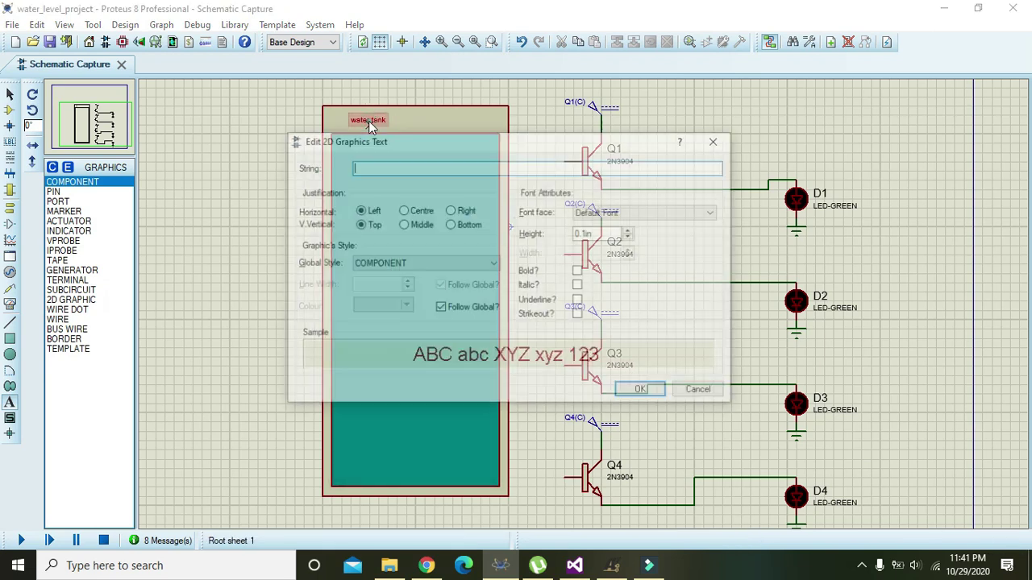
click(631, 231)
click(631, 230)
click(631, 230)
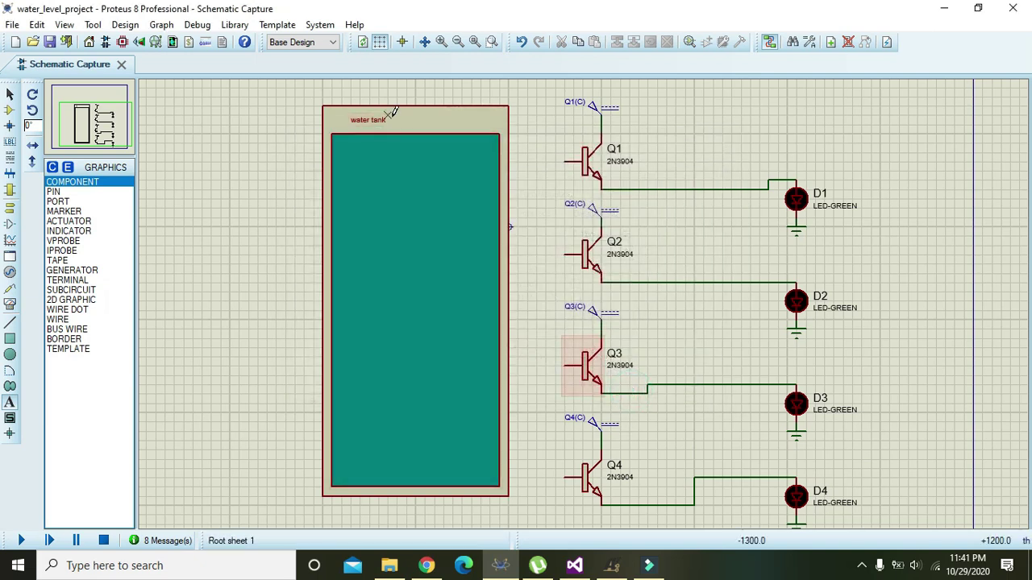
right_click(320, 117)
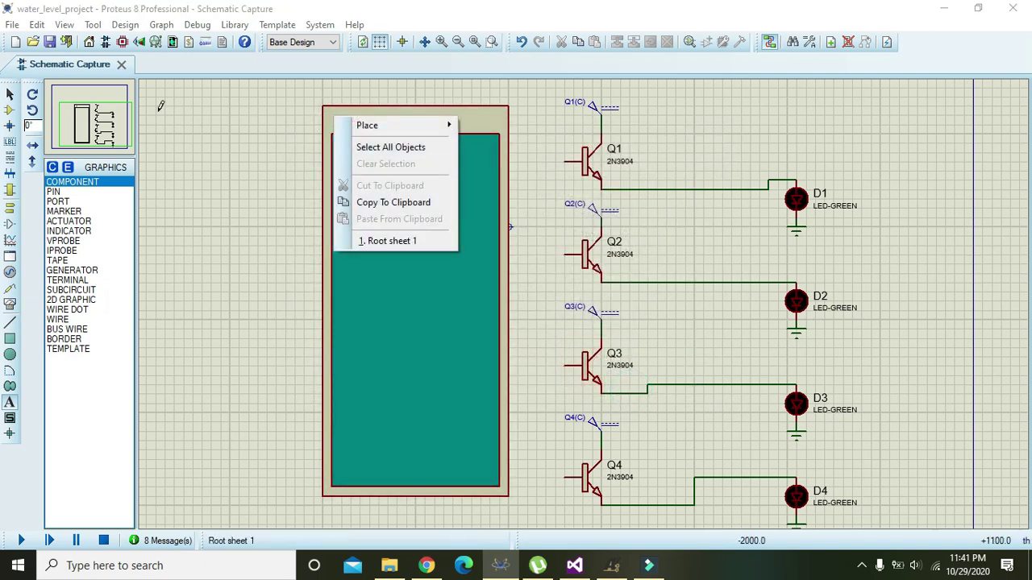
Set the "water tank" text height to 0.22 in and move the label slightly upward within the strip above the teal box
click(9, 94)
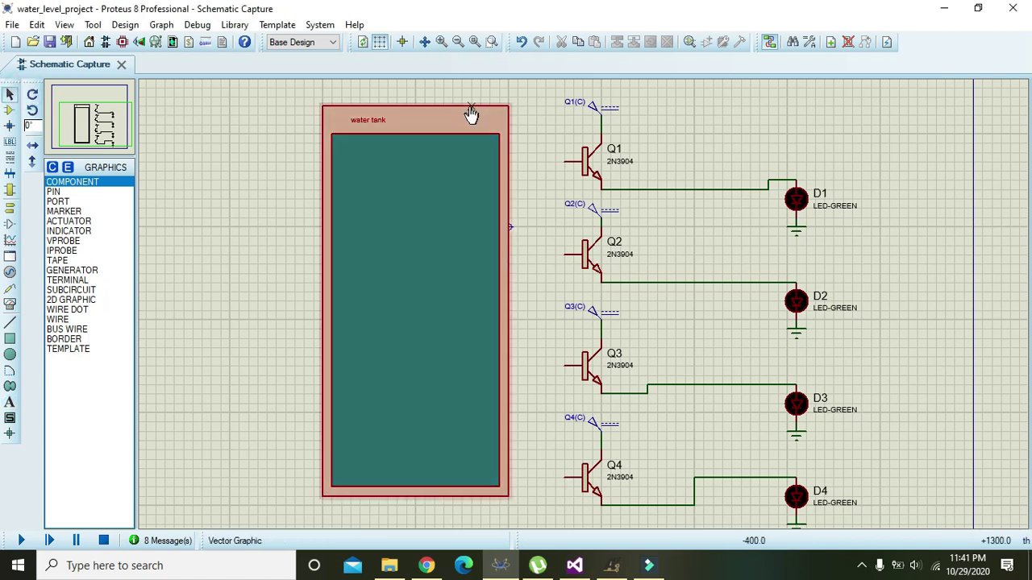
double_click(363, 123)
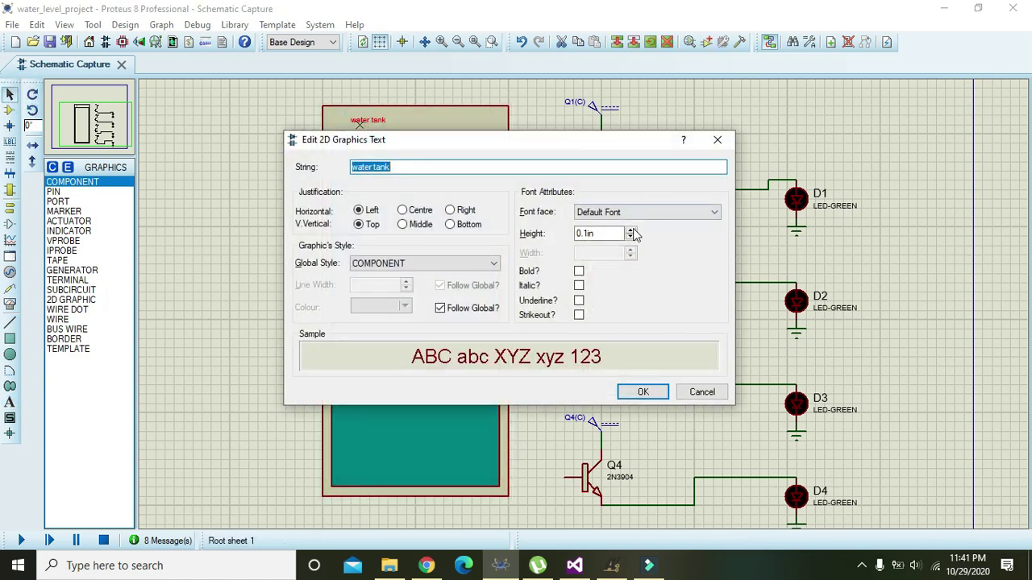
click(631, 231)
click(631, 231)
click(631, 231)
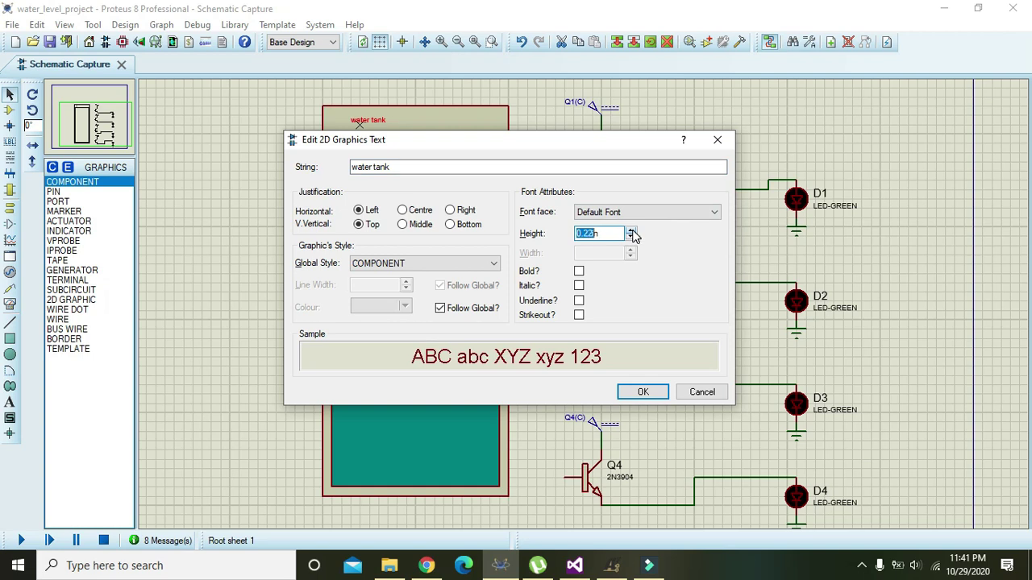
click(637, 391)
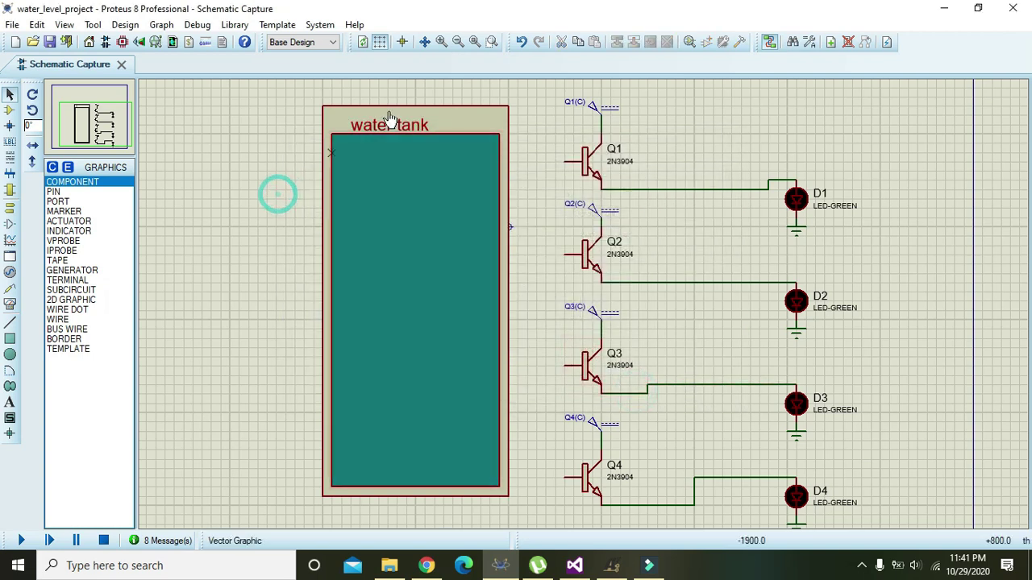
drag(391, 141, 382, 132)
click(297, 112)
Move both tank boxes and their label together to the left, leaving more space before the transistors
drag(295, 90, 554, 505)
drag(432, 371, 348, 370)
click(534, 409)
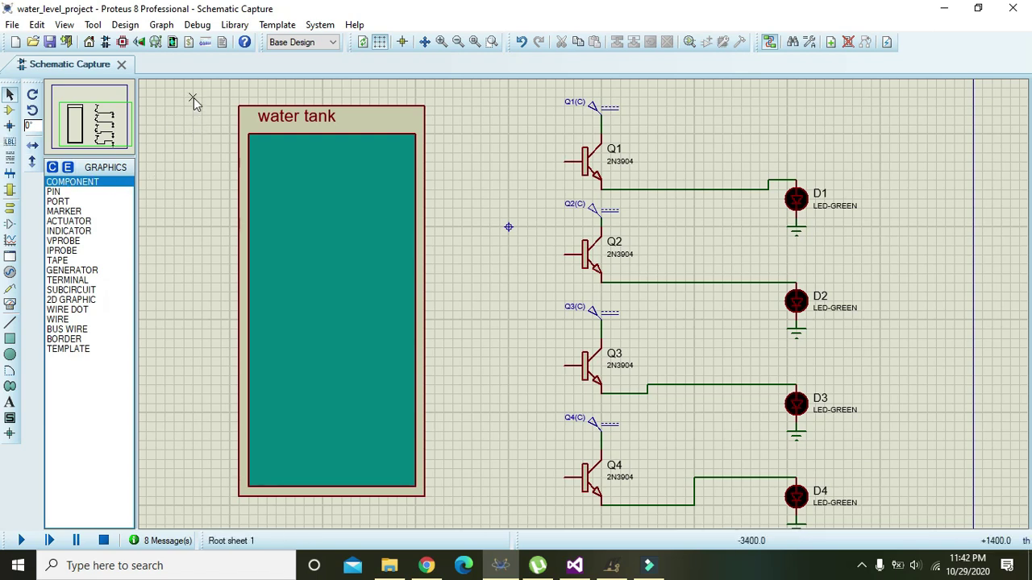
Place four DEFAULT device pins, spaced vertically, along the left edge of the water tank's outer box
click(13, 227)
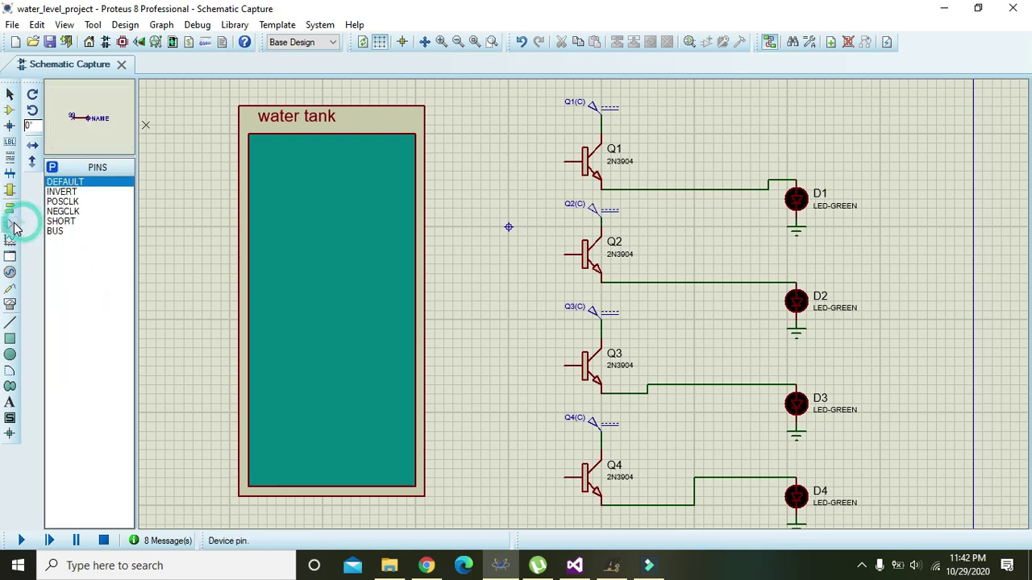
click(12, 211)
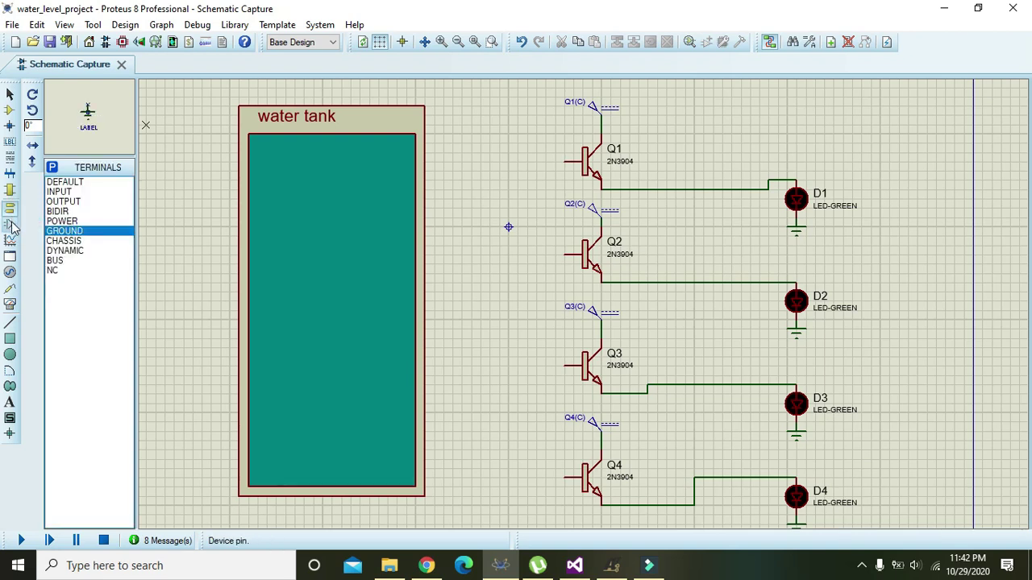
click(11, 226)
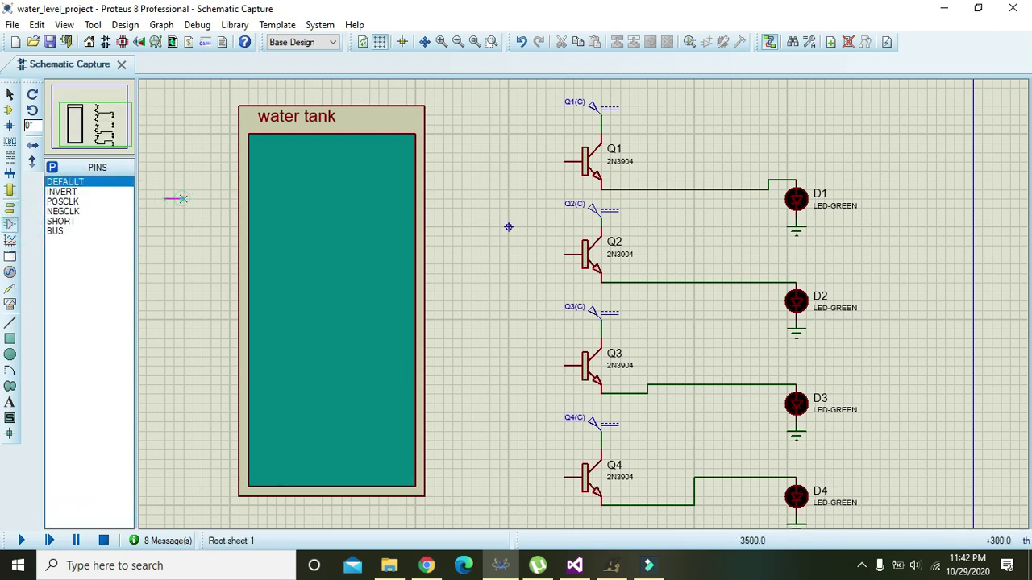
click(237, 161)
click(238, 225)
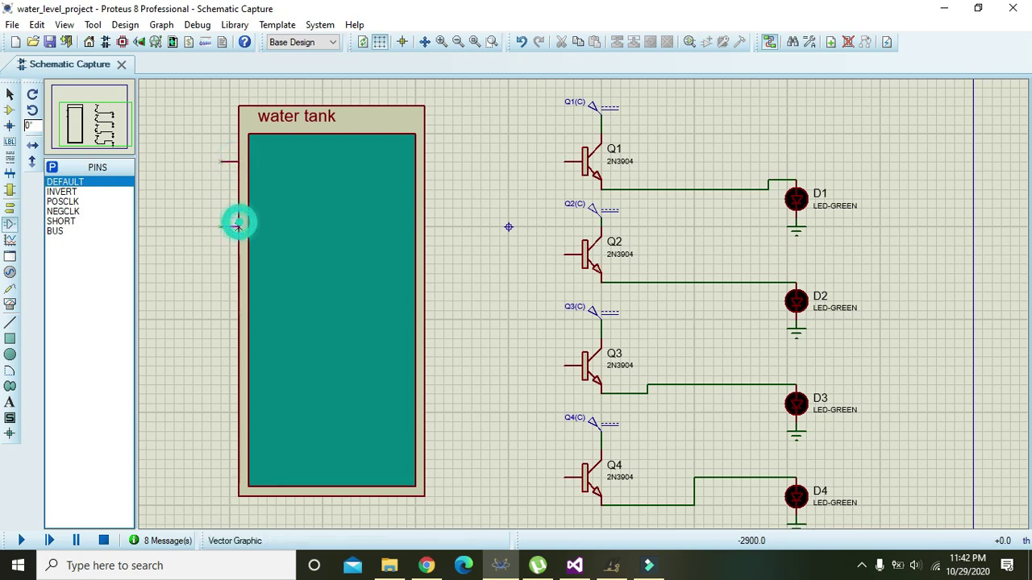
click(237, 320)
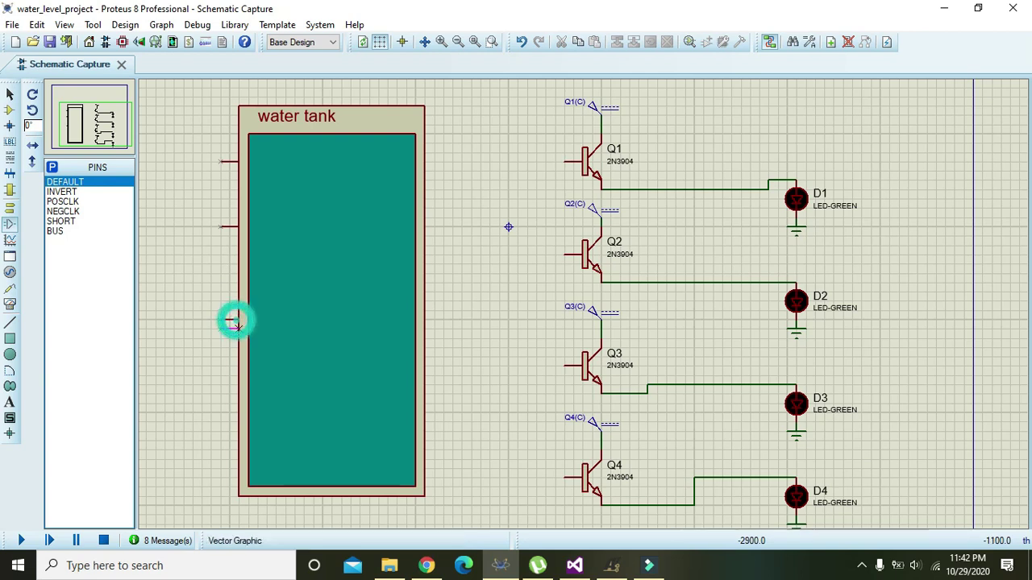
click(237, 386)
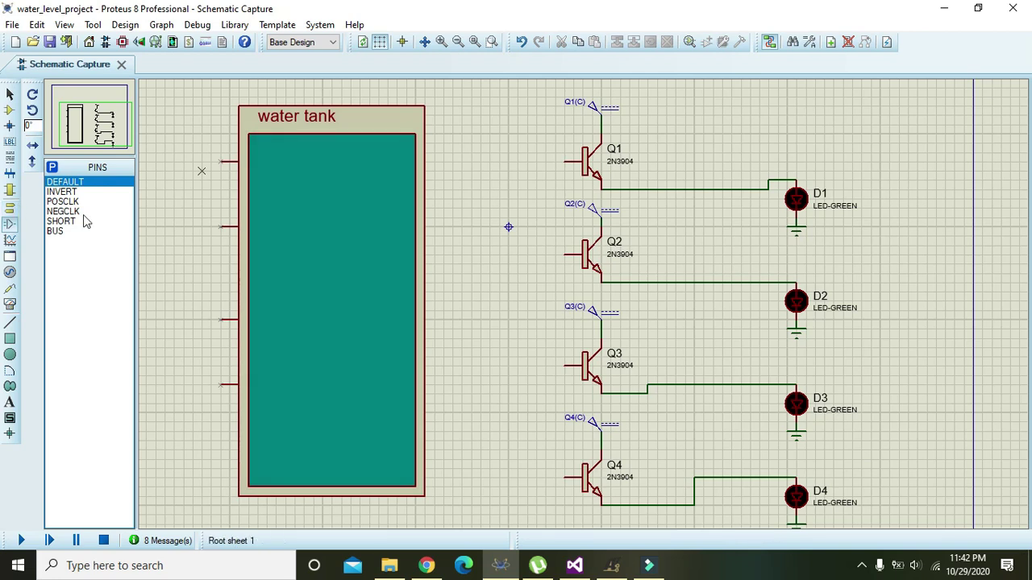
Place four more DEFAULT device pins, spaced vertically, along the water tank's right side
click(92, 183)
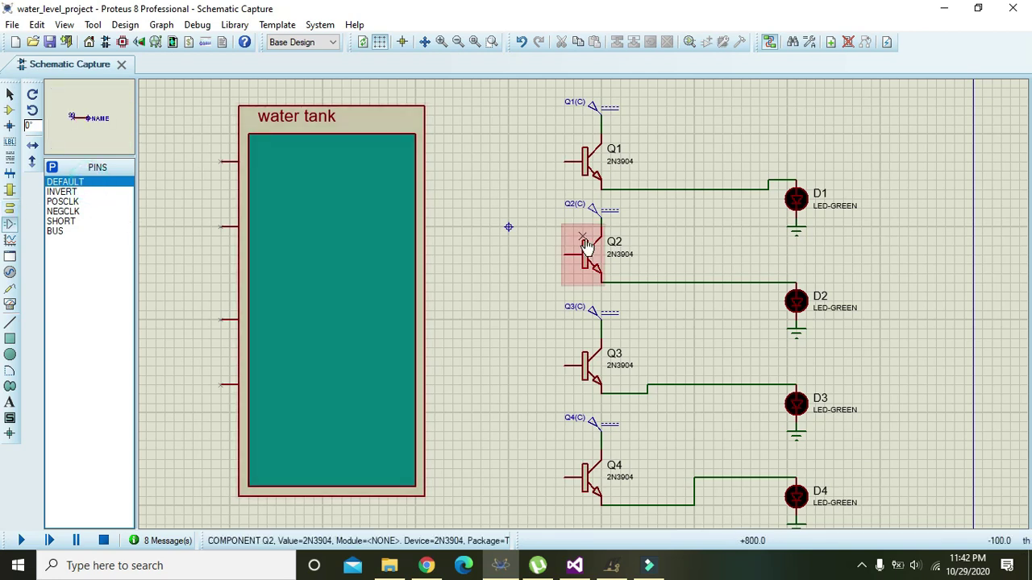
click(443, 171)
click(460, 236)
click(461, 310)
click(461, 385)
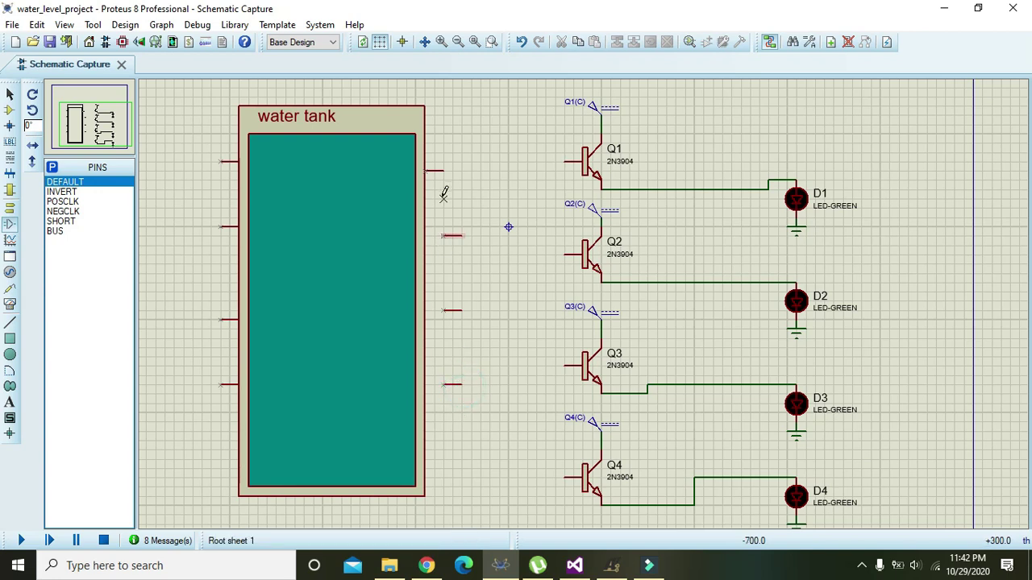
Move the uppermost pin on the tank's right side outward to line up with the three pins below it
click(434, 172)
drag(435, 172, 443, 171)
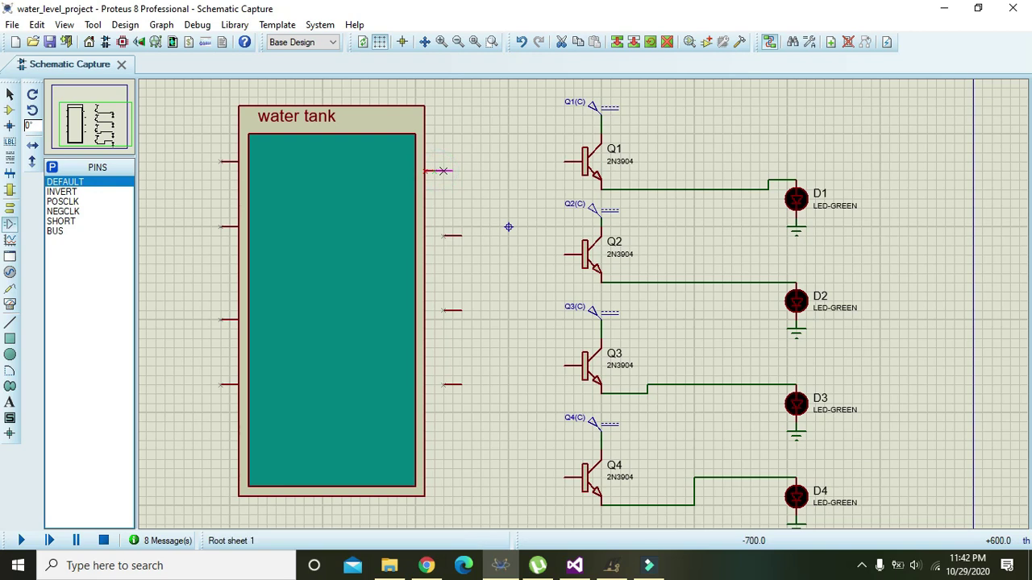
click(479, 212)
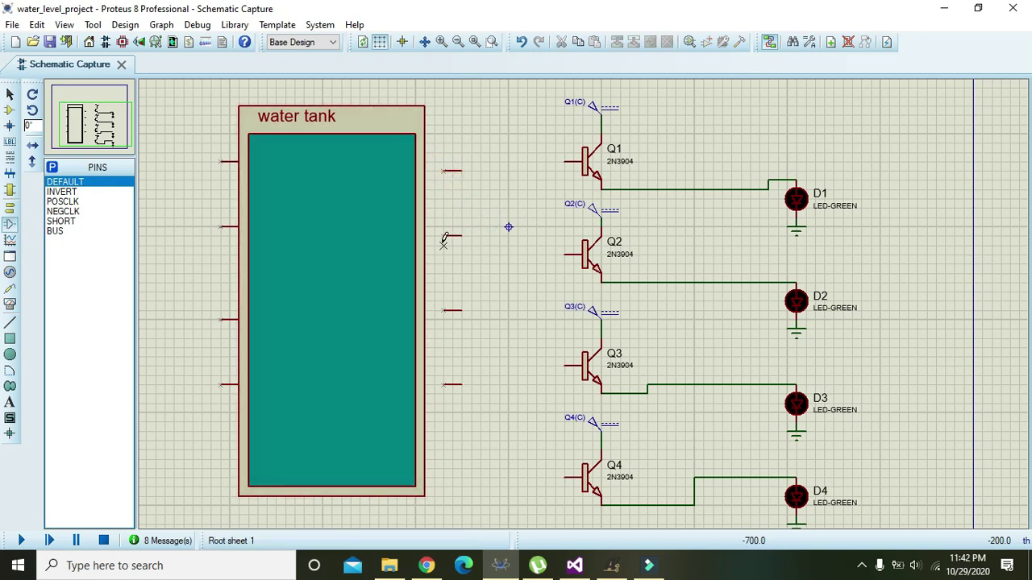
Name the two upper pins on the water tank's left side in1 and in2, from top to bottom
double_click(226, 164)
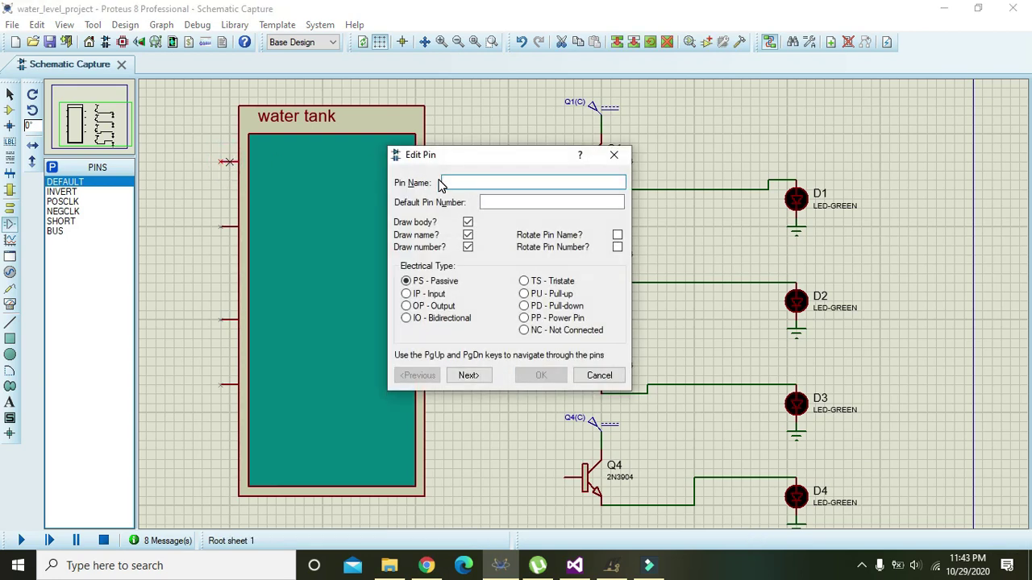
text(in)
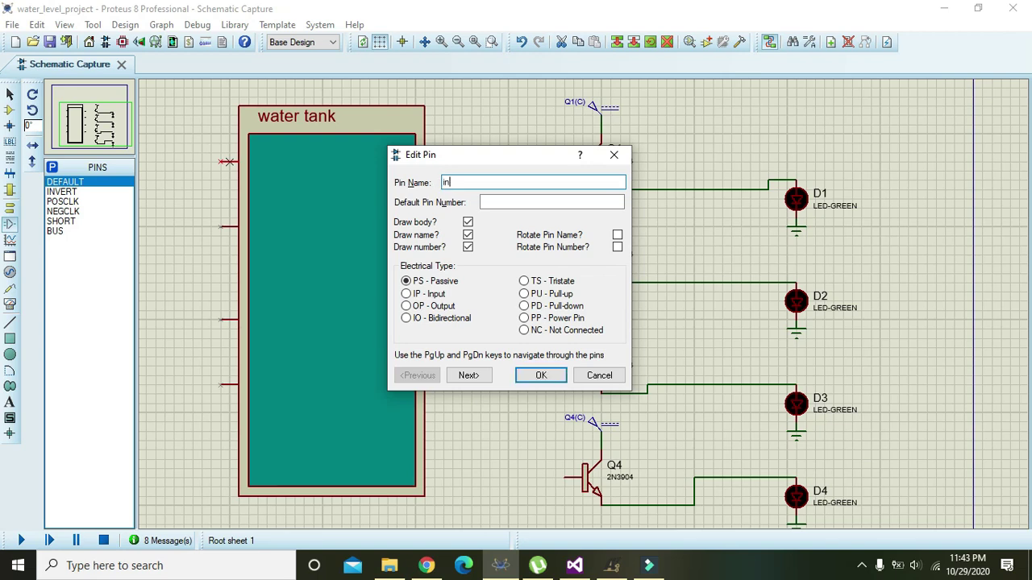
text(1)
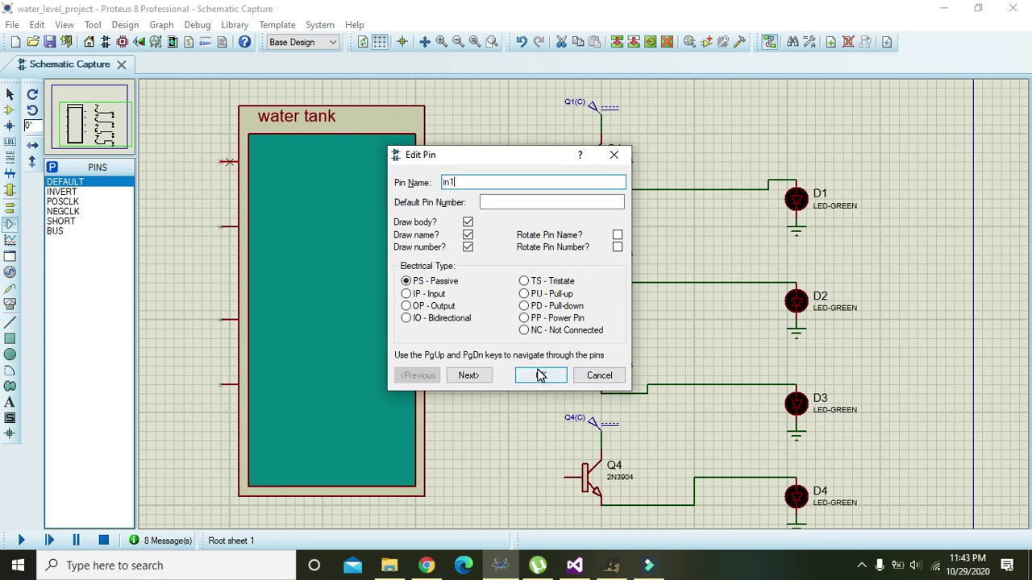
click(538, 374)
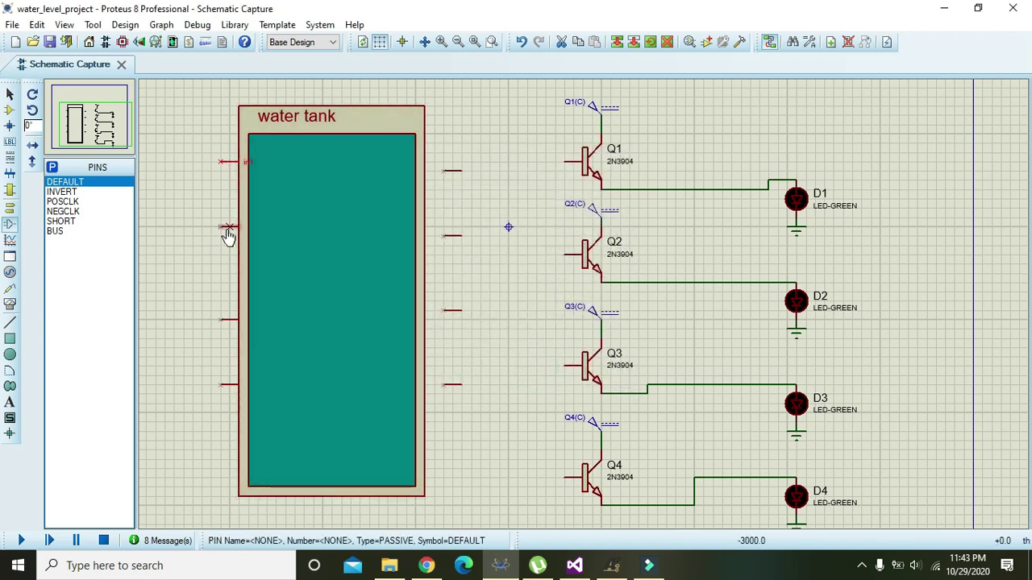
double_click(228, 229)
text(in2)
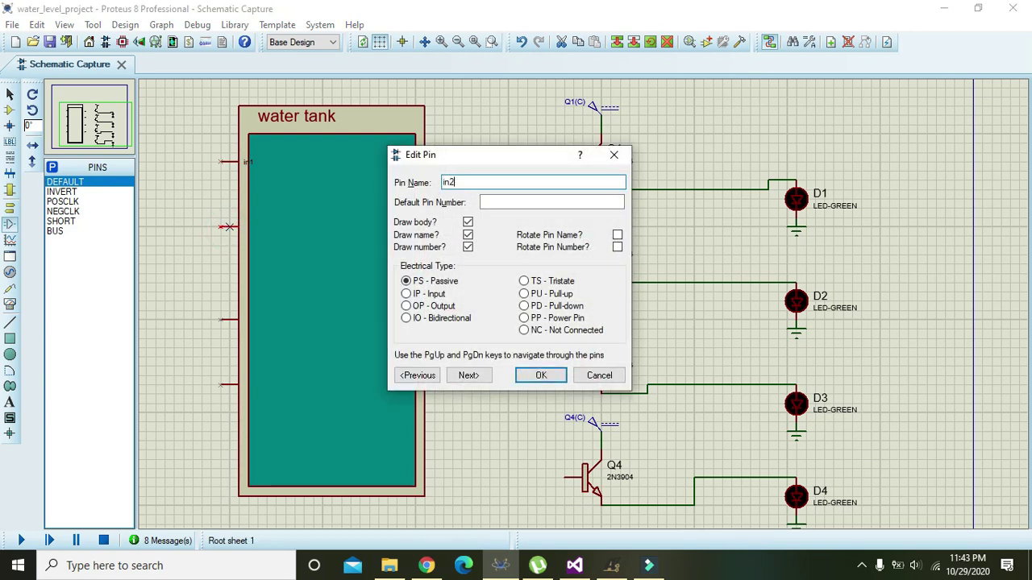
key(Return)
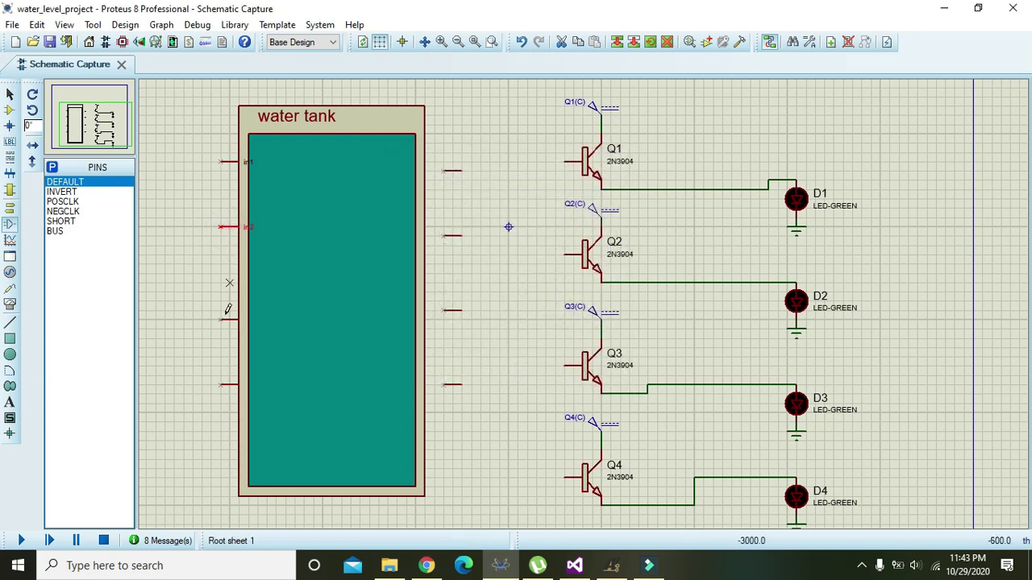
Name the two lower pins on the water tank's left side in3 and in4, from top to bottom
double_click(229, 320)
text(in3)
key(Return)
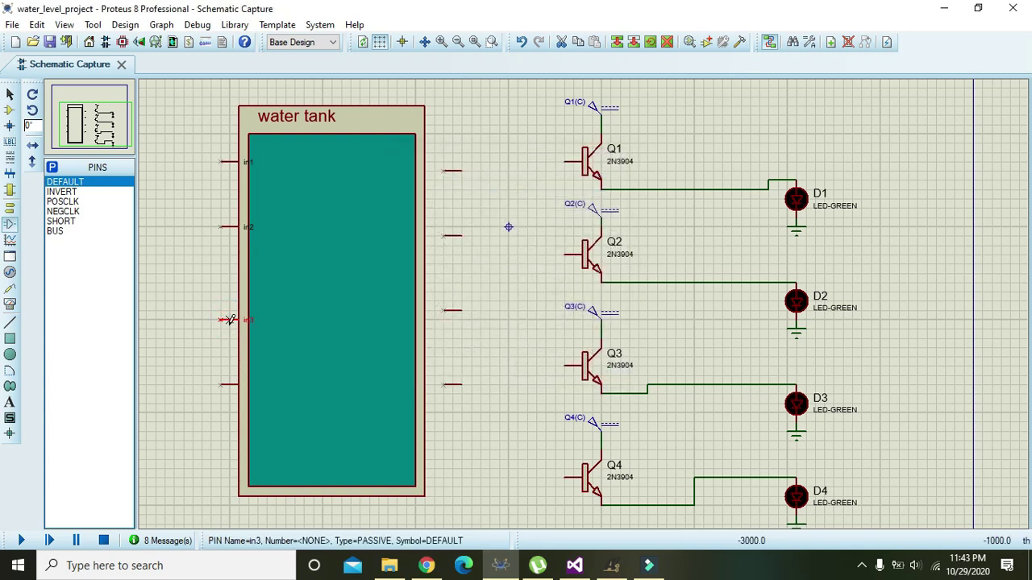
double_click(228, 385)
text(in)
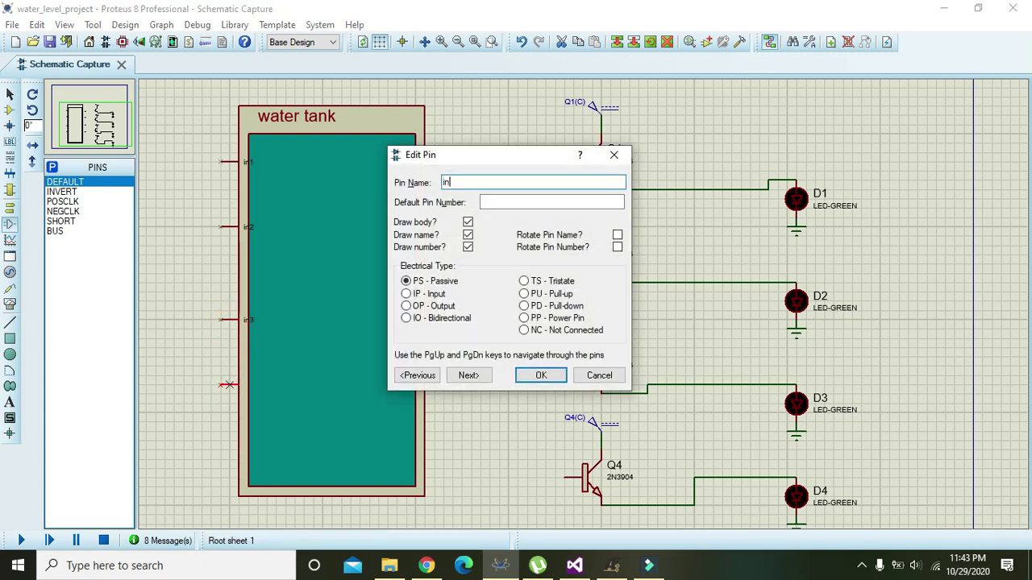
text(4)
key(Return)
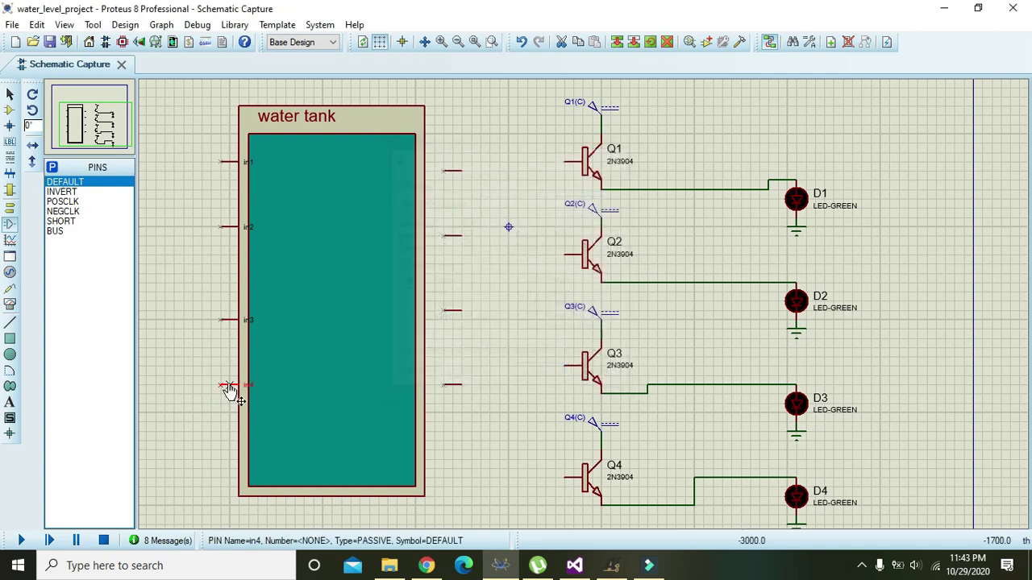
Name the two upper pins to the right of the water tank o1 and 02, from top to bottom
double_click(453, 174)
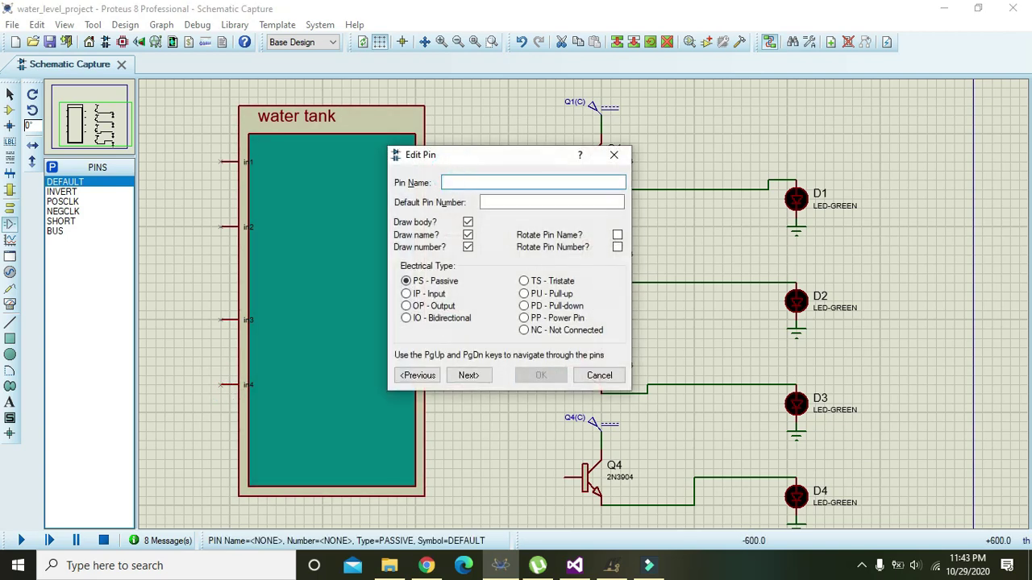
text(in)
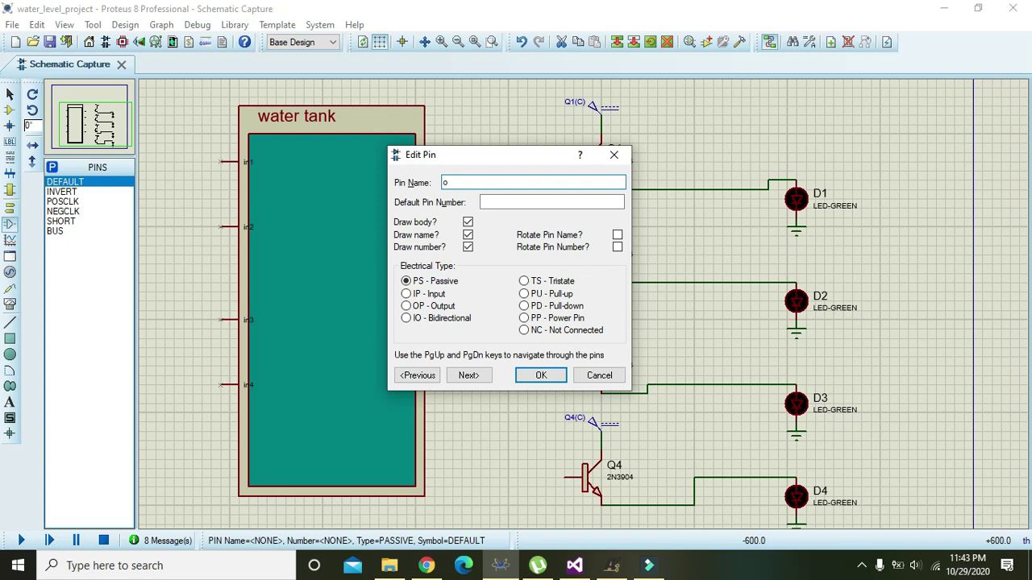
key(Return)
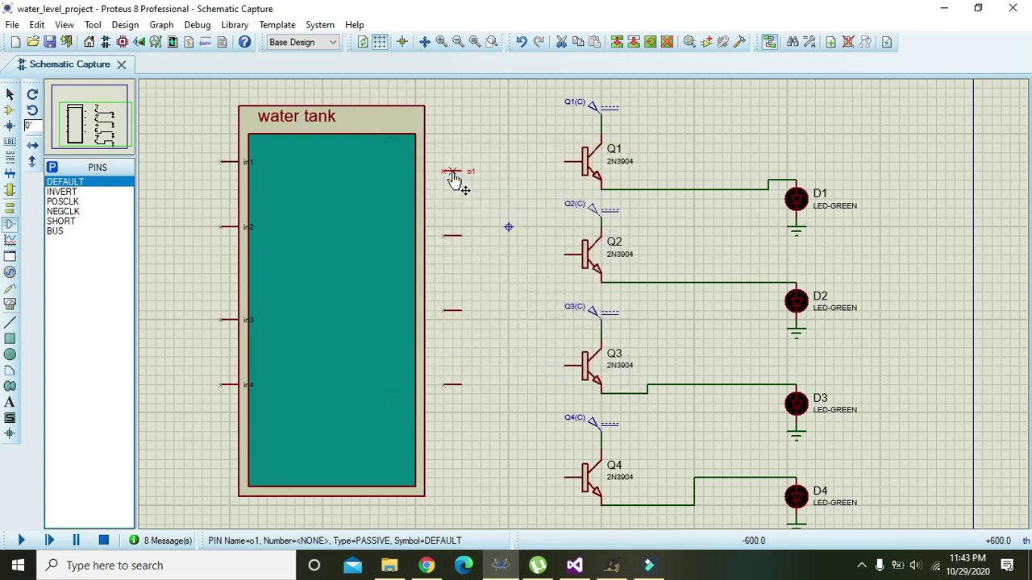
double_click(453, 237)
text(o2)
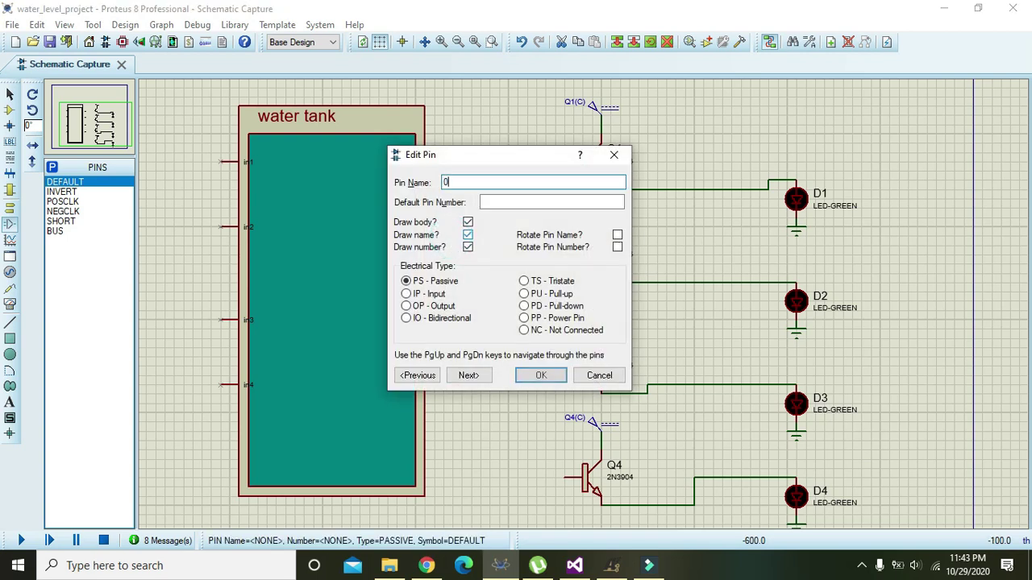
key(Return)
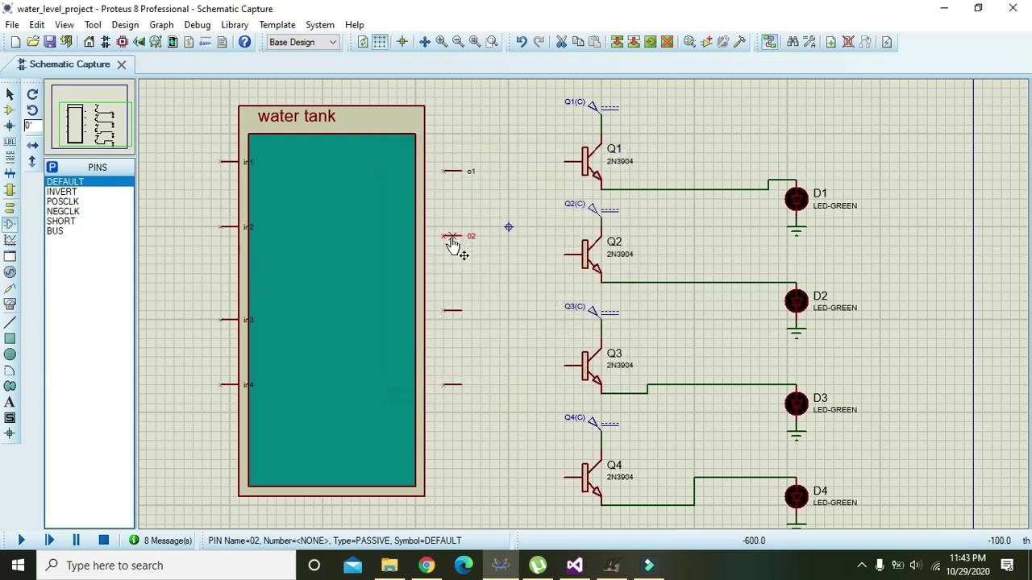
Name the two lower pins to the right of the water tank 03 and 04, from top to bottom
double_click(452, 309)
text(0)
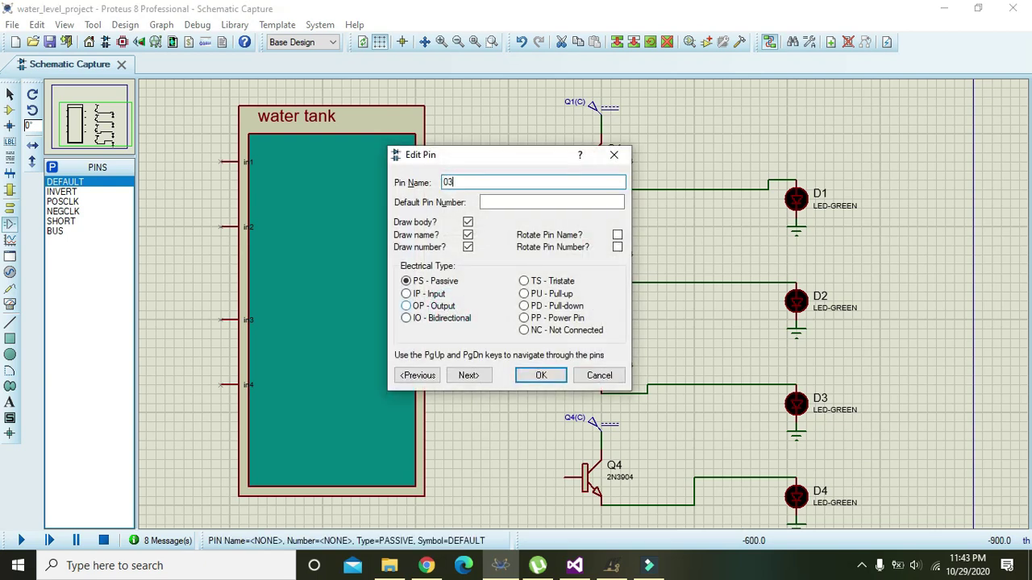
text(3)
key(Return)
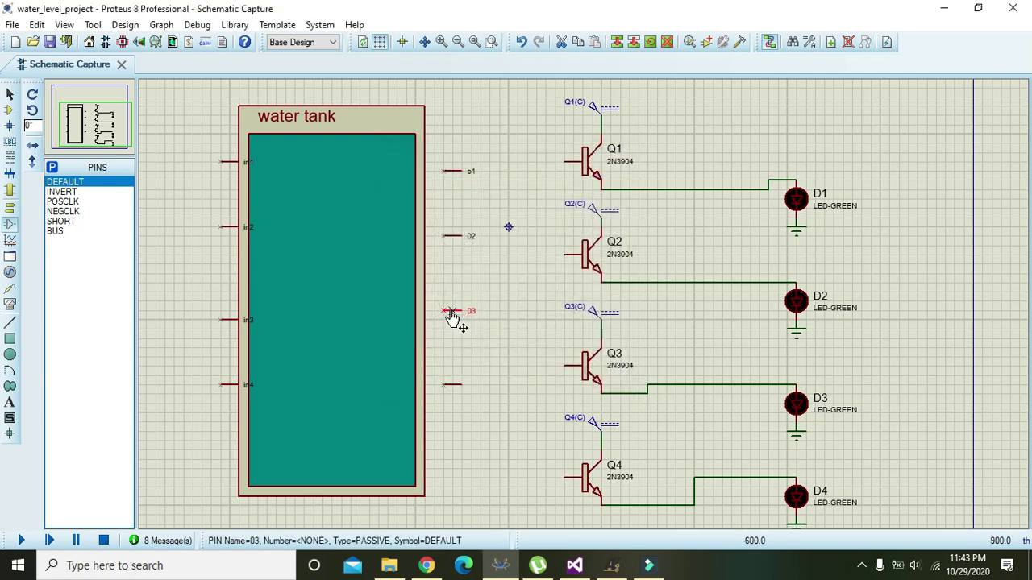
double_click(451, 385)
text(04)
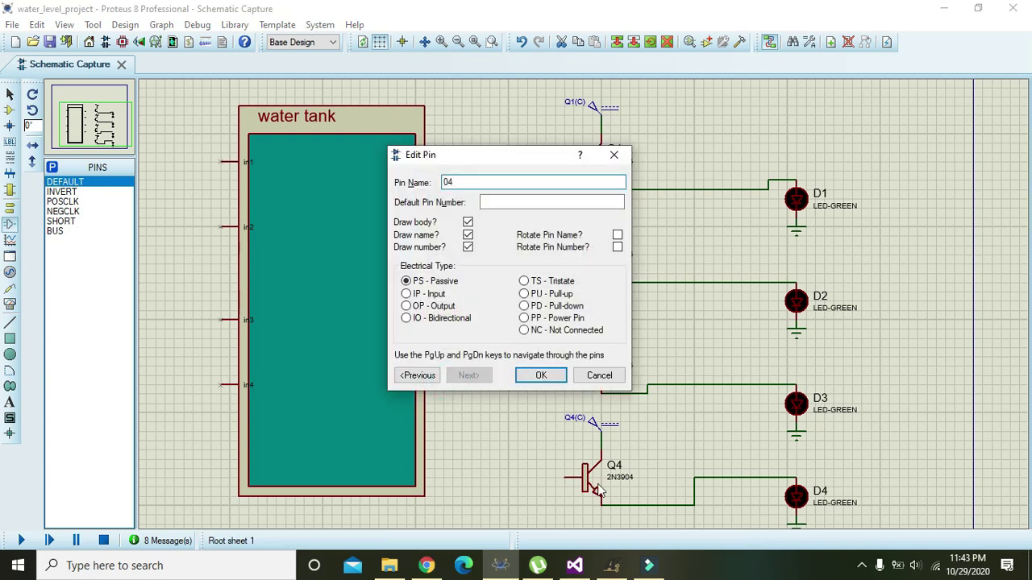
click(541, 375)
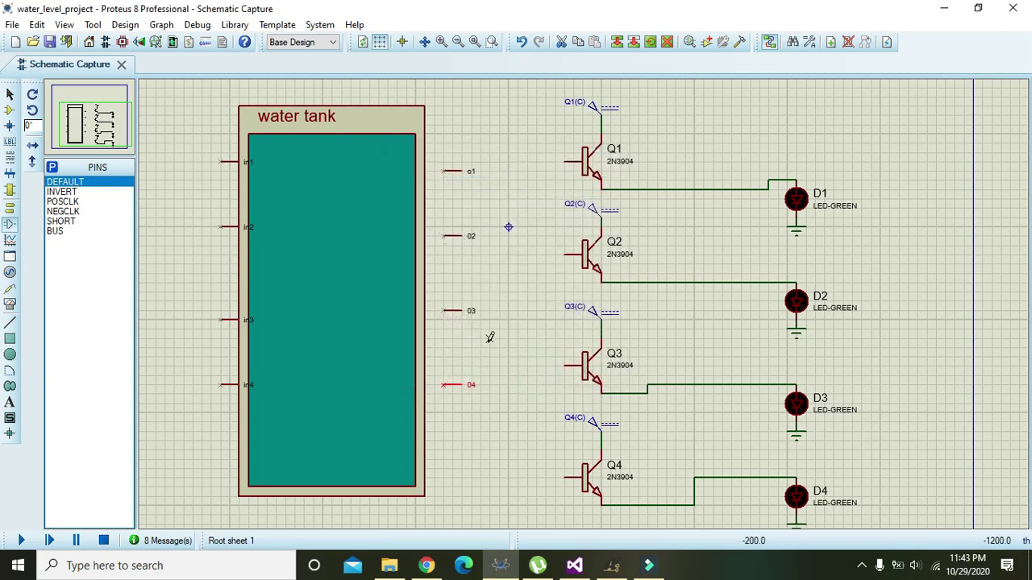
Rotate the four output pins together by 180 degrees and move them against the tank's right edge
drag(433, 152, 499, 412)
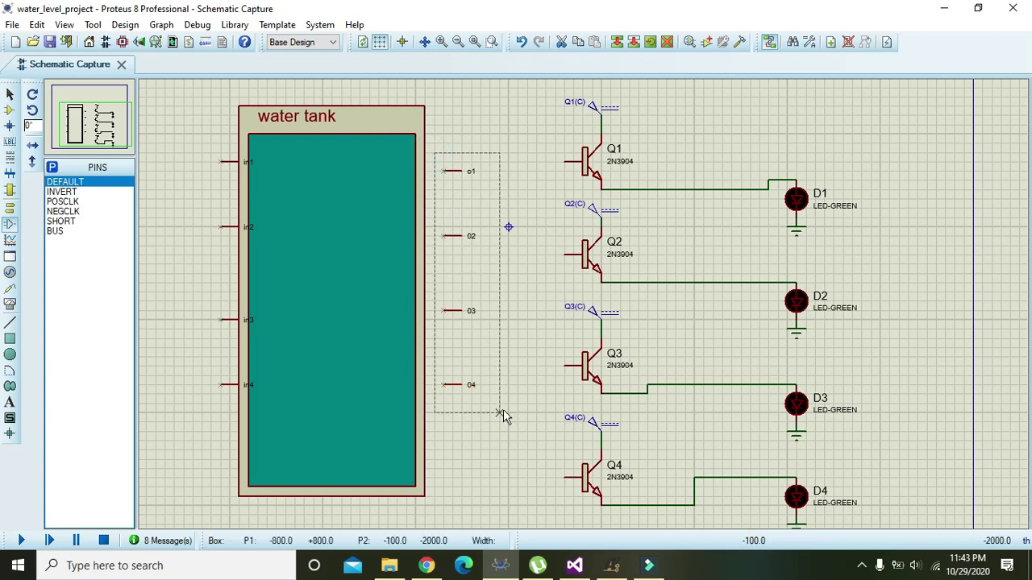
right_click(447, 289)
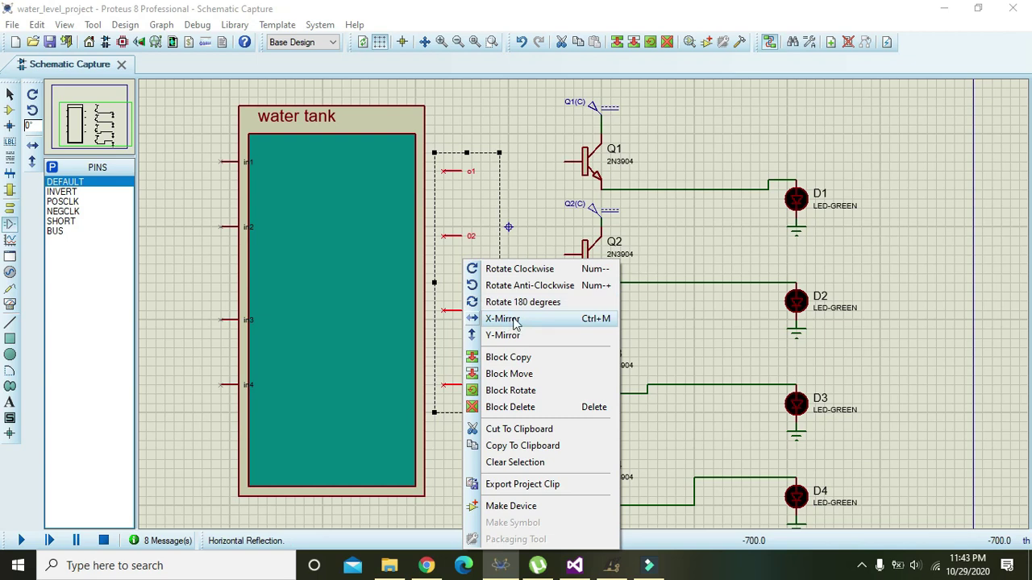
click(534, 303)
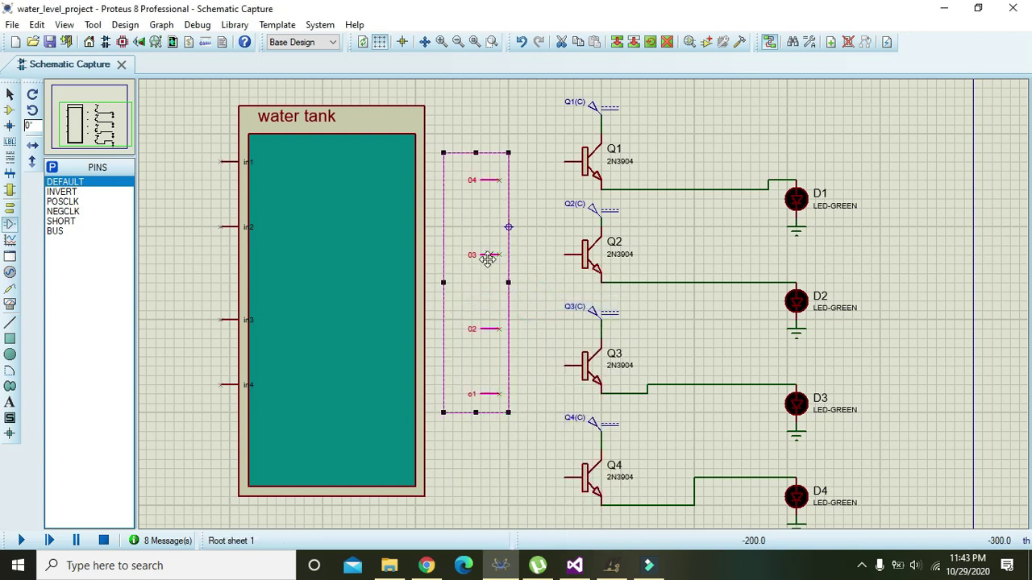
drag(463, 258, 436, 258)
click(498, 292)
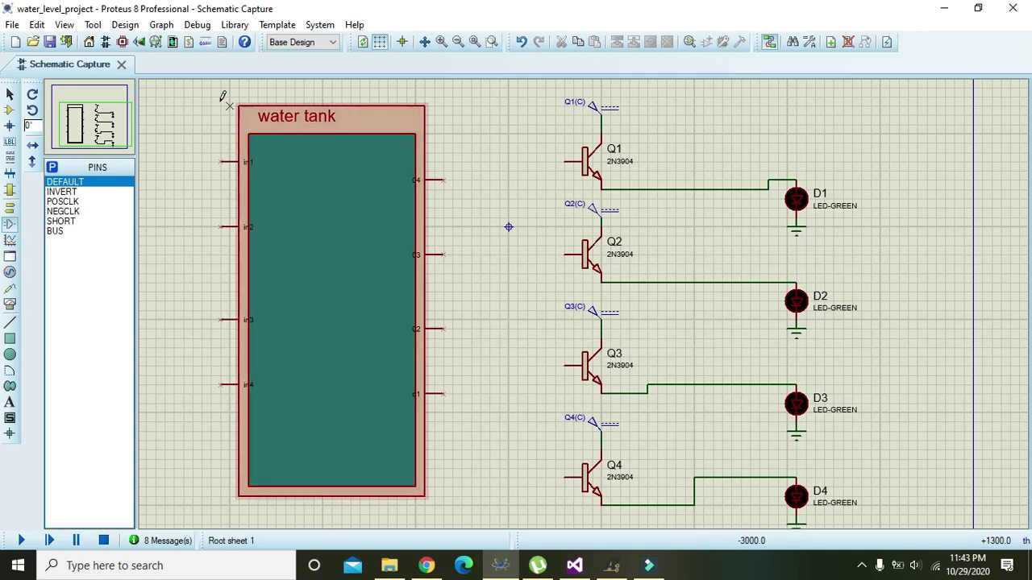
Start making a device from the whole tank drawing with its pins, name it WATER_LEVEL_TANK, and advance to library selection with the intermediate settings at their defaults
click(10, 95)
drag(193, 98, 495, 514)
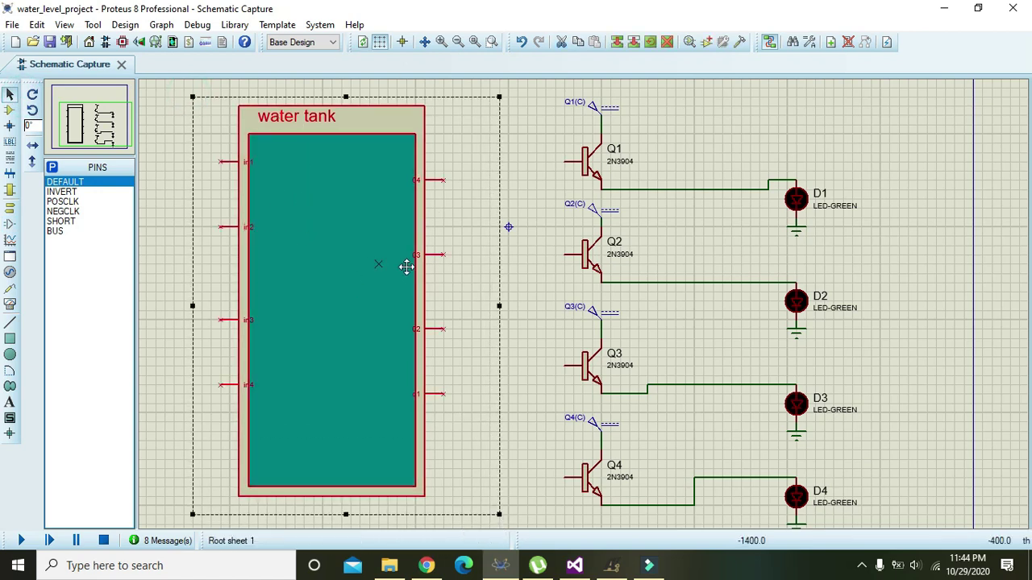
right_click(309, 257)
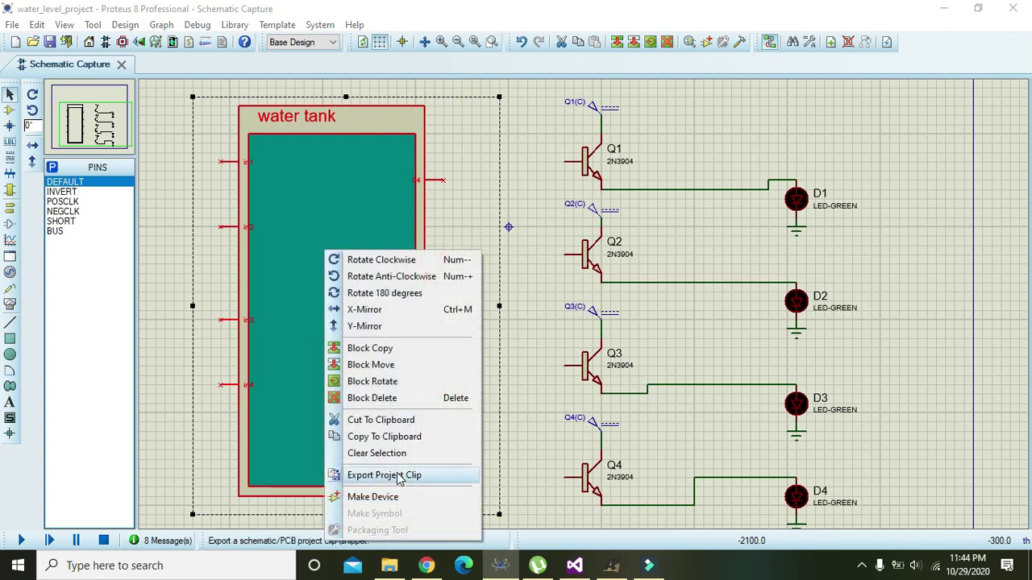
click(373, 498)
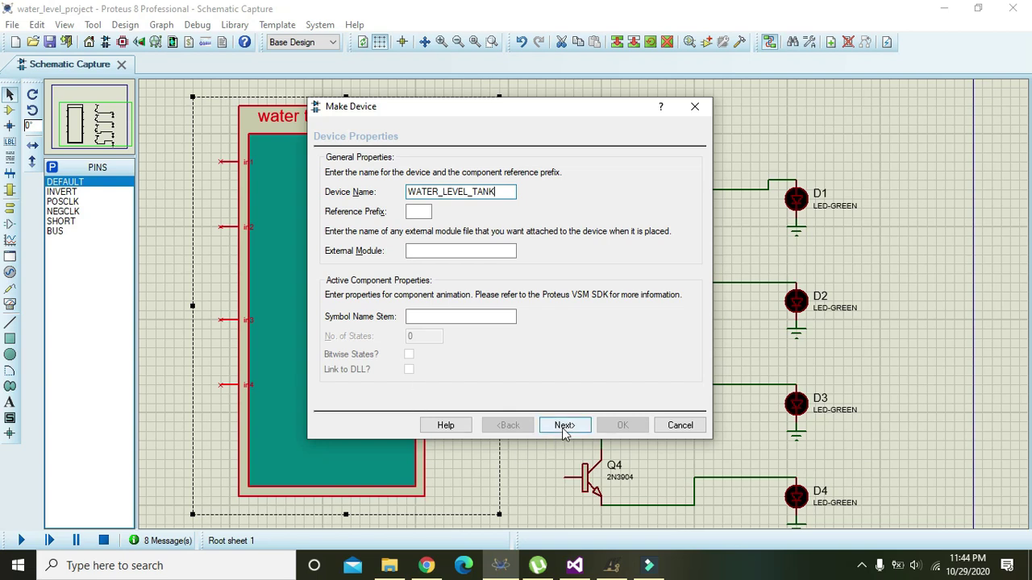
click(564, 426)
click(564, 426)
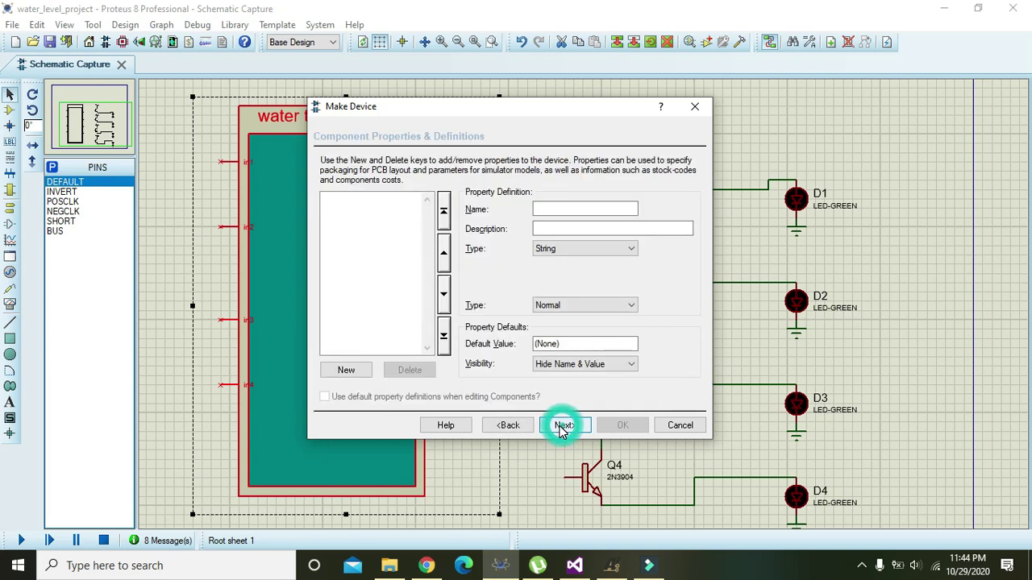
click(563, 426)
click(563, 425)
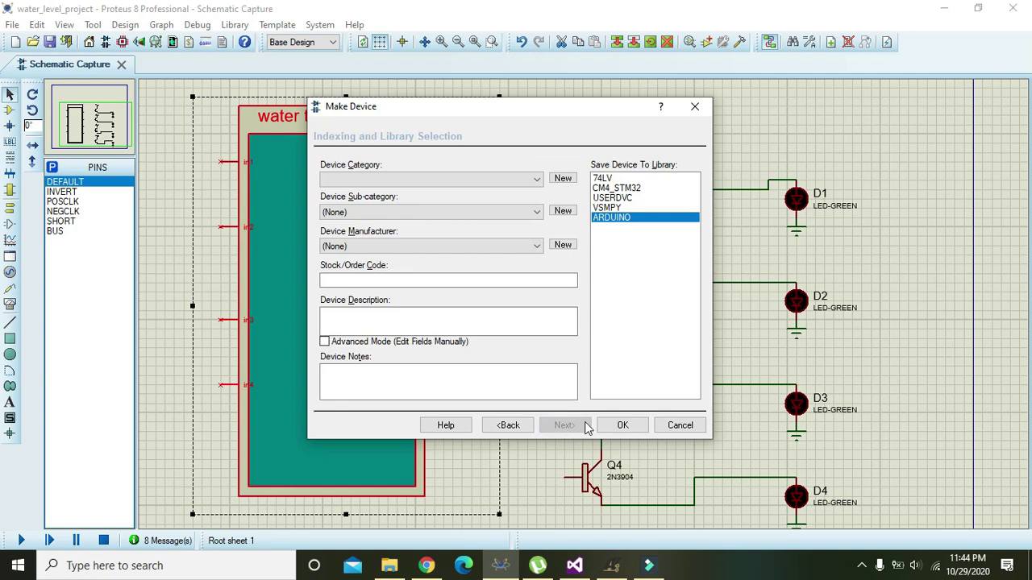
Assign the new device to the Mechanics category and save it to the ARDUINO library
click(416, 179)
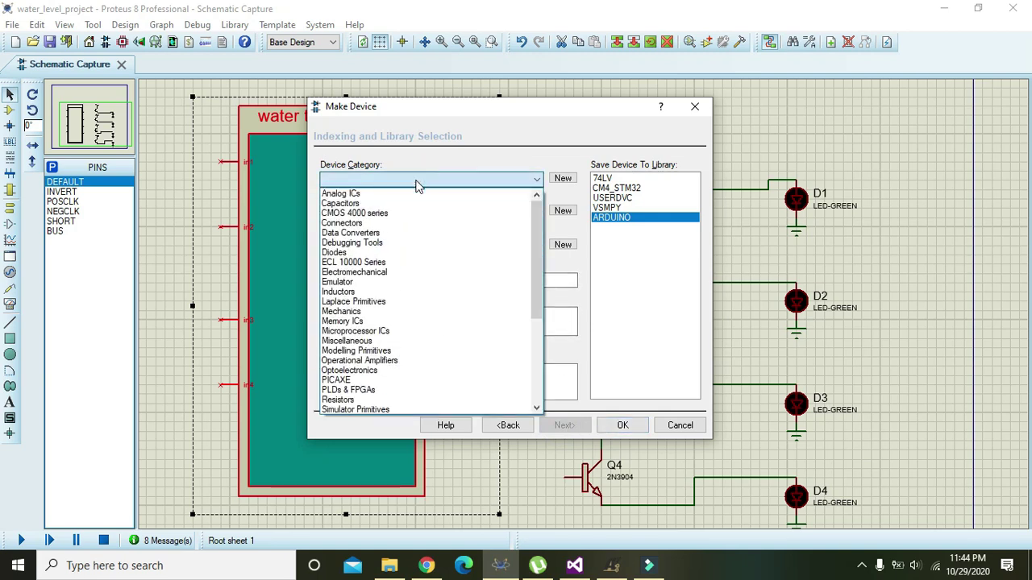
click(608, 222)
click(516, 178)
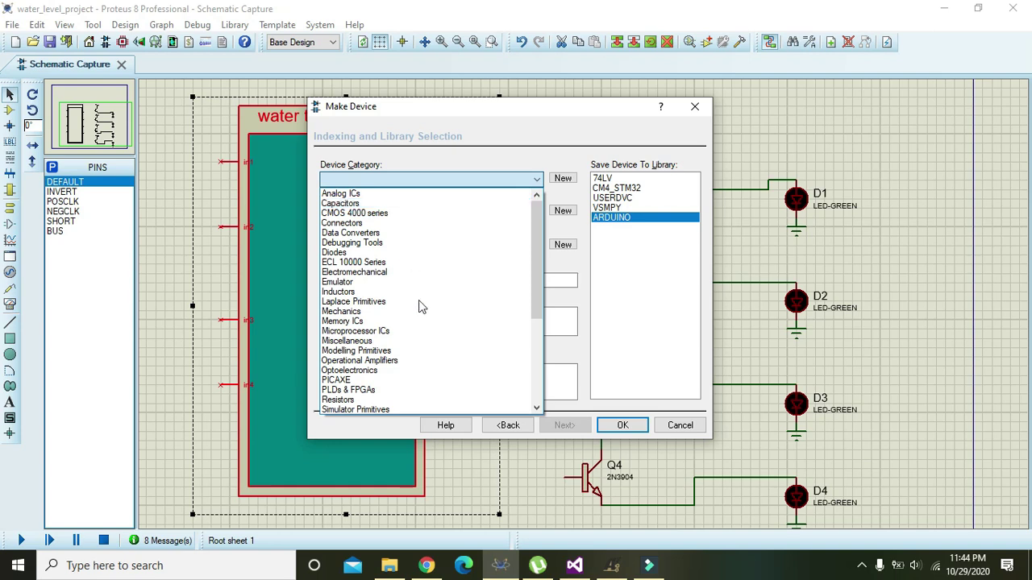
click(423, 313)
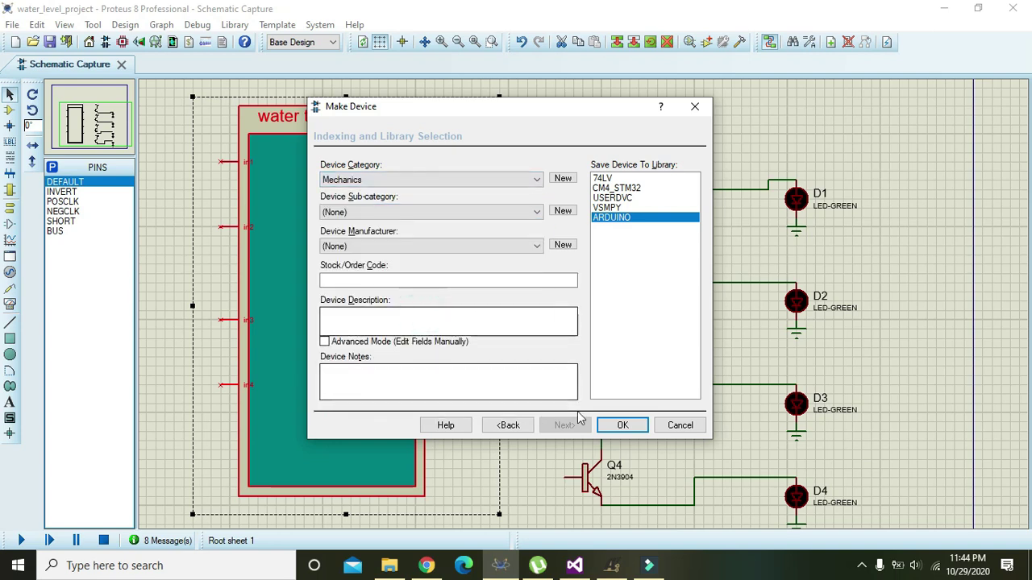
click(621, 424)
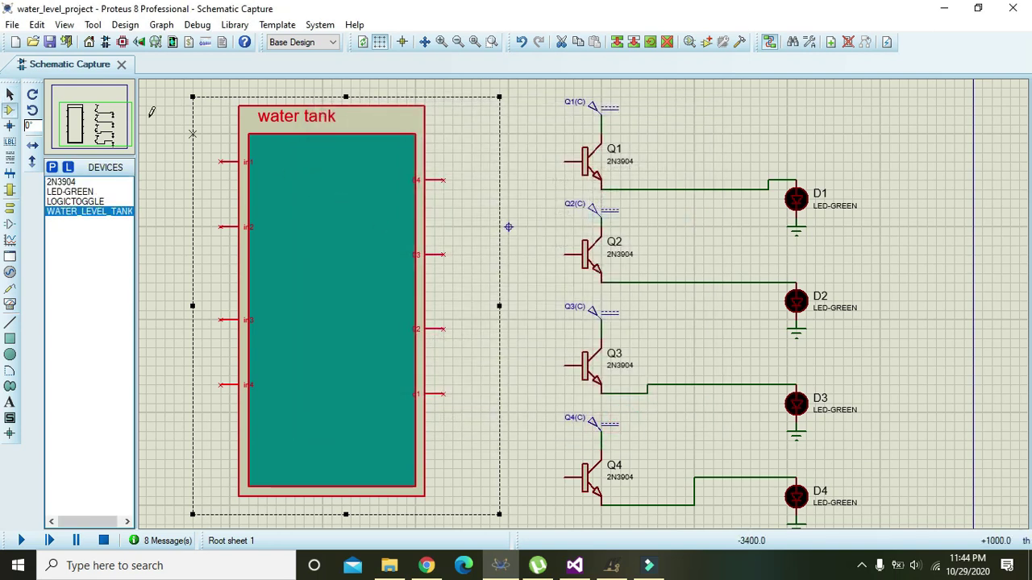
Delete the original water tank drawing together with its label and pins from the schematic
click(152, 113)
drag(184, 86, 490, 514)
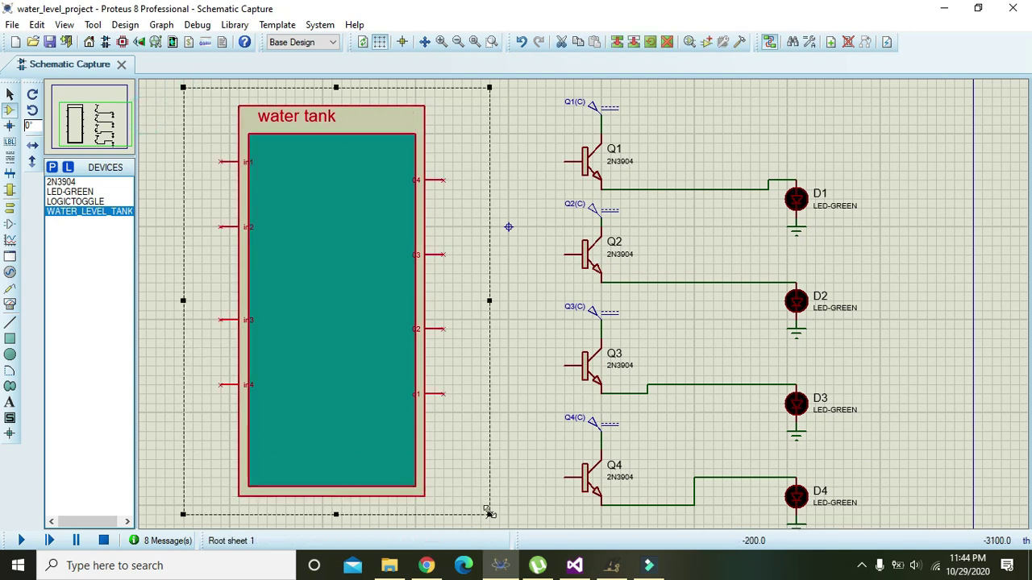
key(Delete)
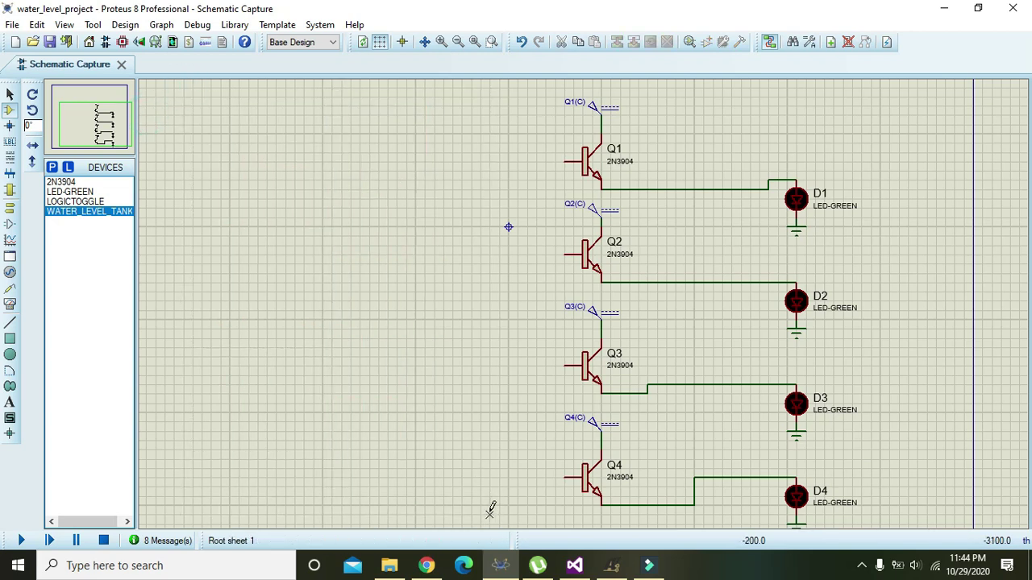
Place the WATER_LEVEL_TANK device in the empty area to the left of the transistors
click(71, 214)
click(300, 258)
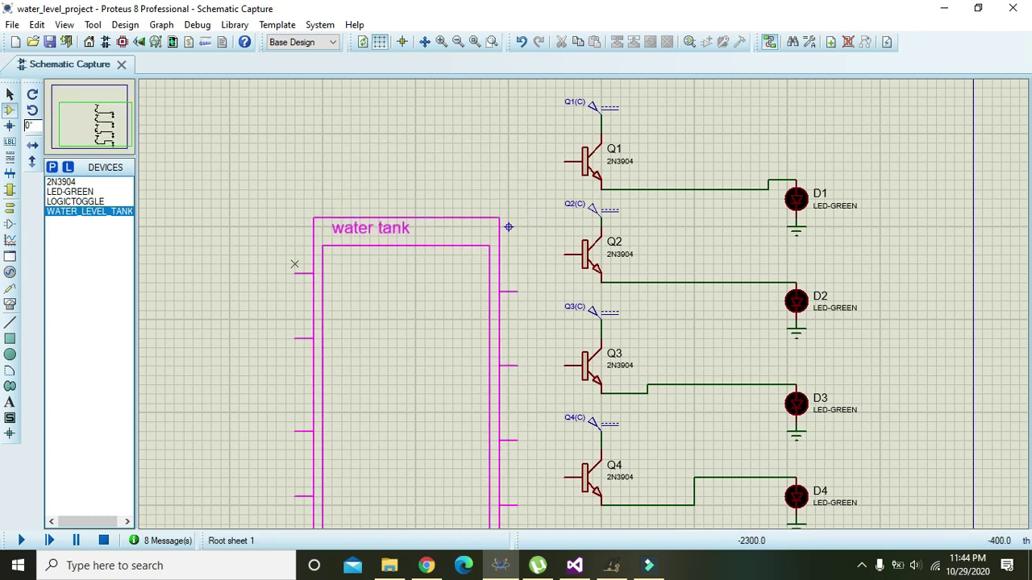
click(220, 153)
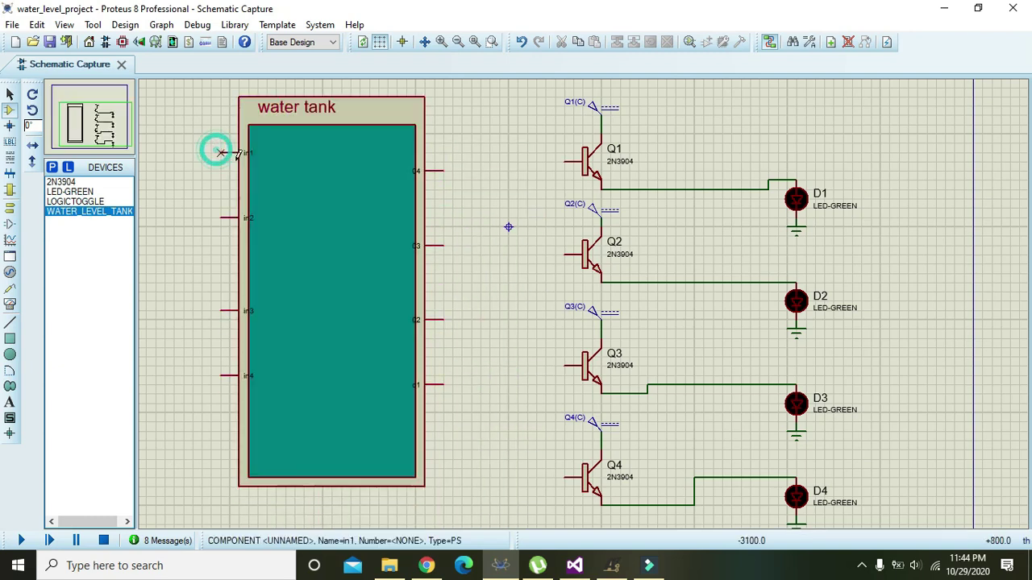
Attach a hierarchy module to the water tank component and open its child sheet
right_click(308, 179)
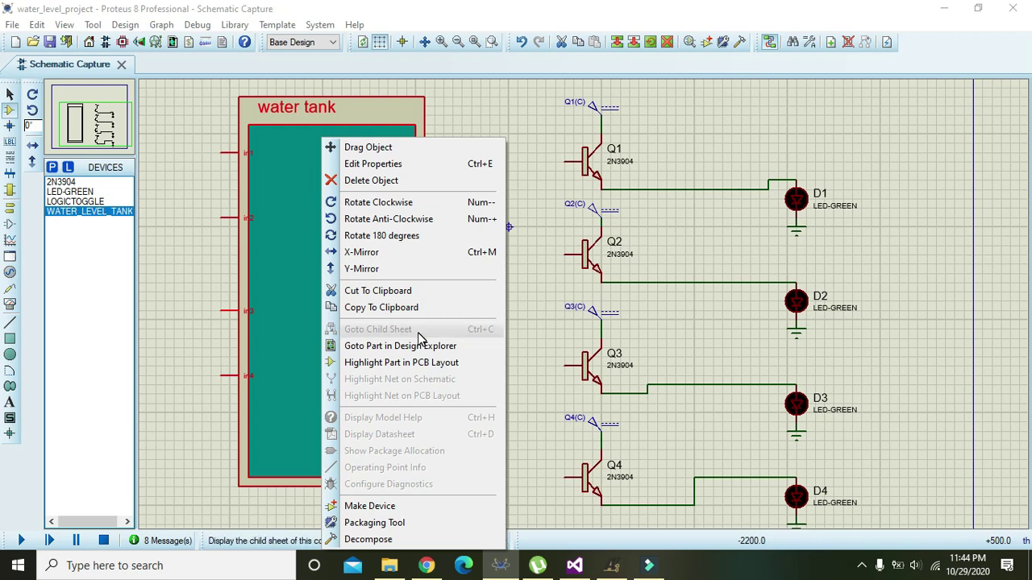
click(379, 167)
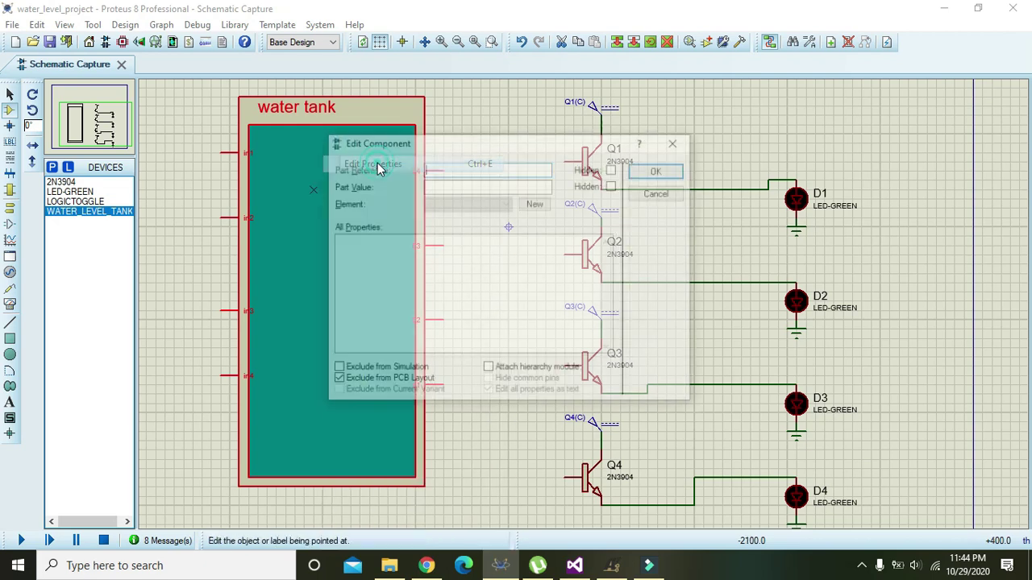
click(488, 369)
click(658, 171)
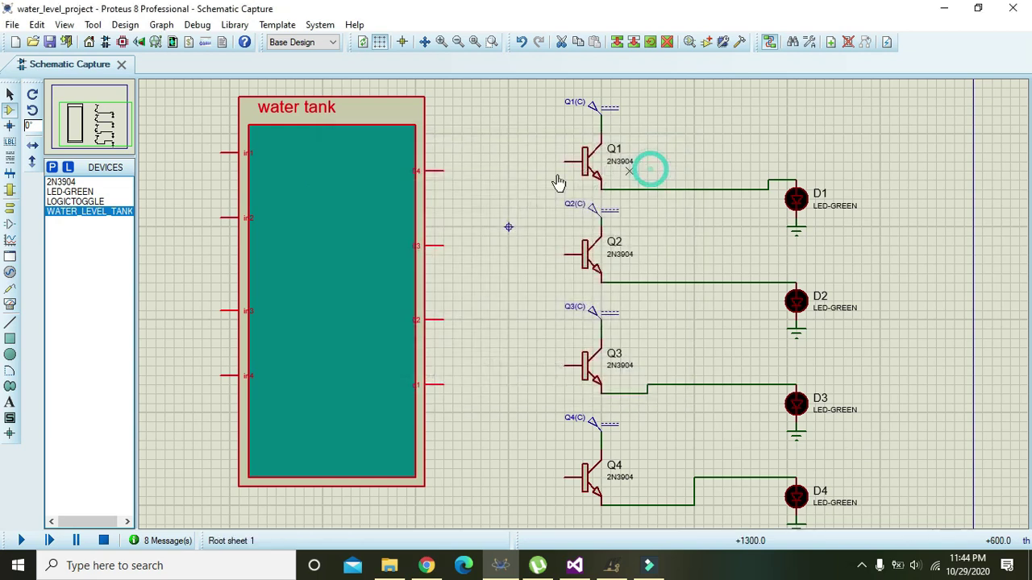
click(318, 186)
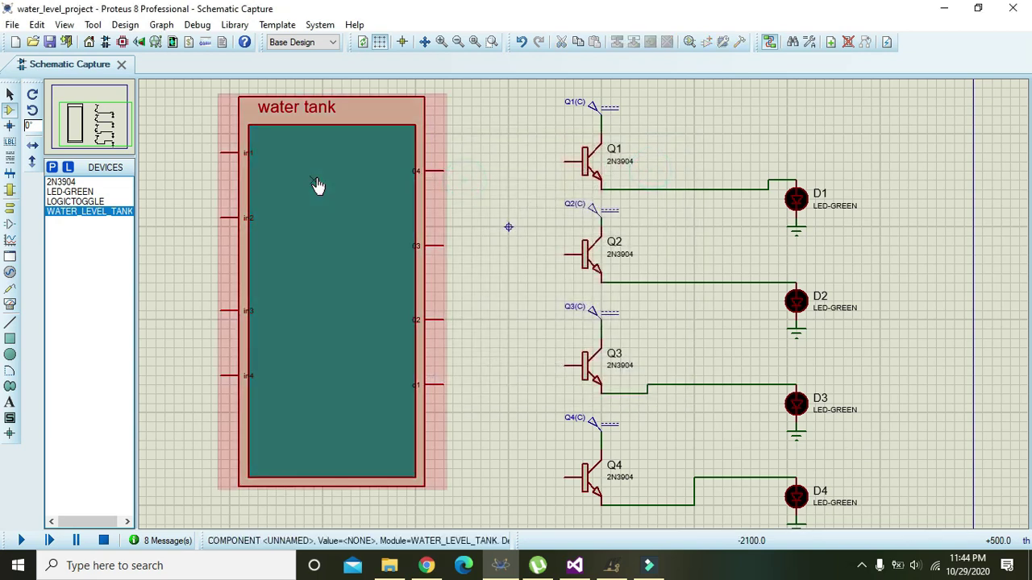
right_click(318, 178)
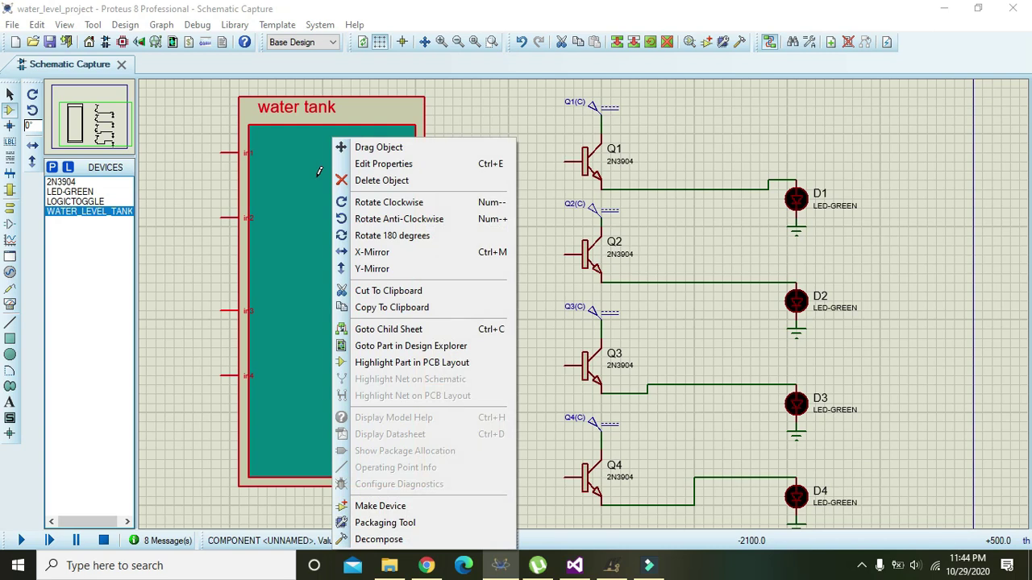
click(409, 329)
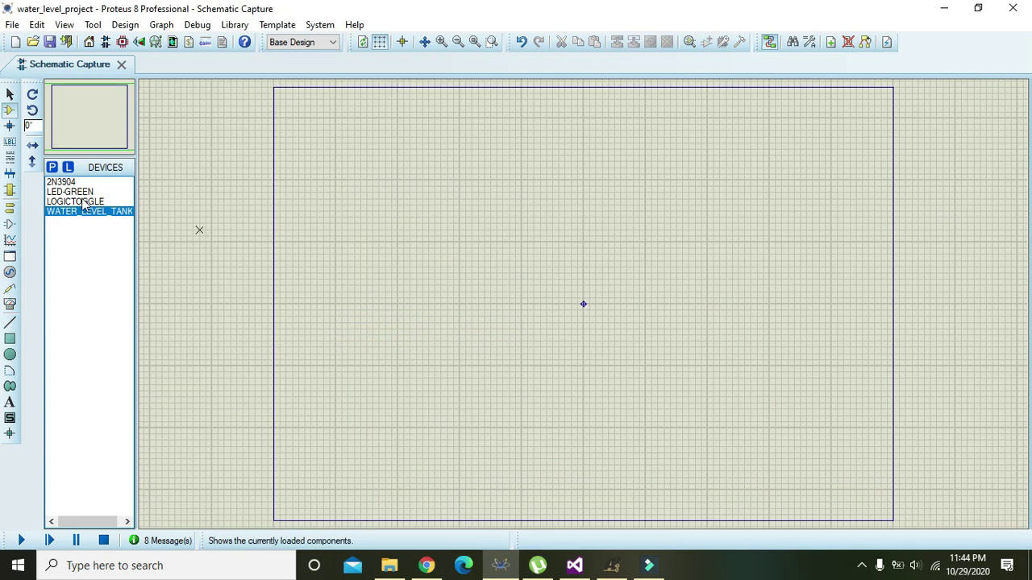
Place four INPUT terminals in a vertical column on the empty child sheet
click(10, 206)
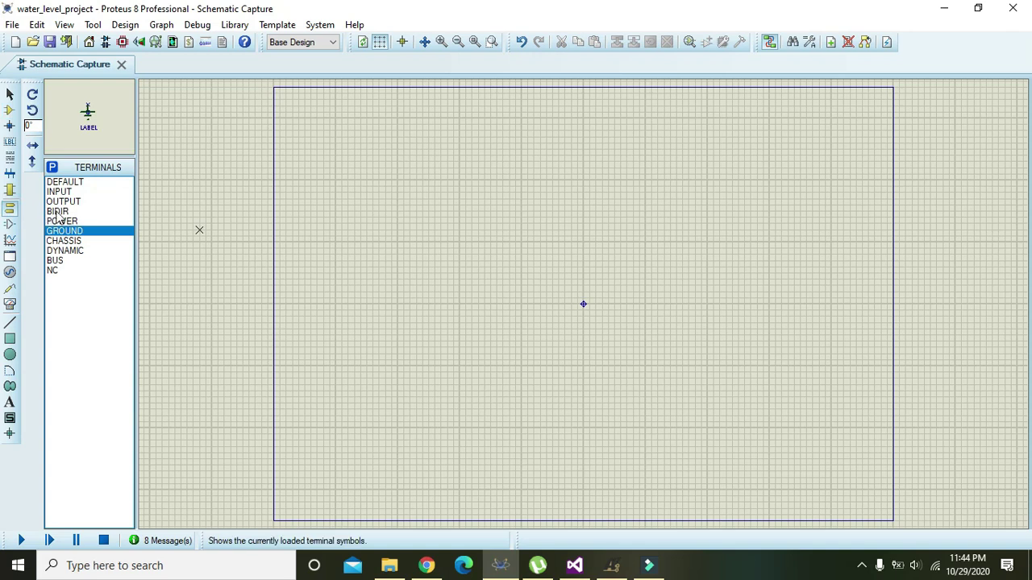
click(59, 192)
click(378, 219)
click(421, 242)
click(422, 292)
click(421, 327)
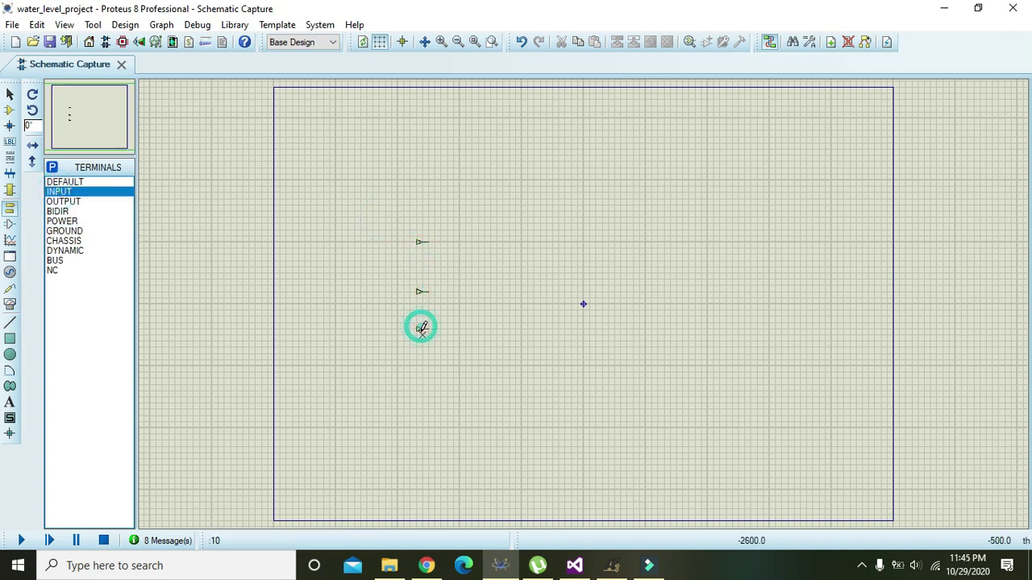
click(422, 366)
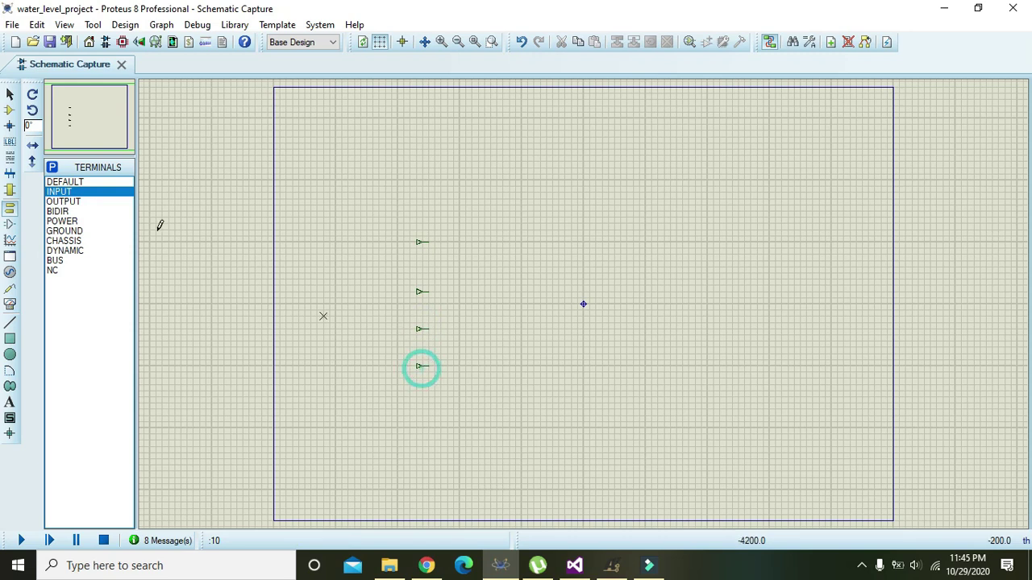
Place four OUTPUT terminals in a second column, each level with one of the input terminals
click(58, 202)
click(537, 245)
click(540, 241)
click(538, 279)
click(540, 292)
click(538, 329)
click(538, 329)
click(539, 366)
click(540, 365)
Wire each of the four input terminals to the output terminal in the same row
click(9, 94)
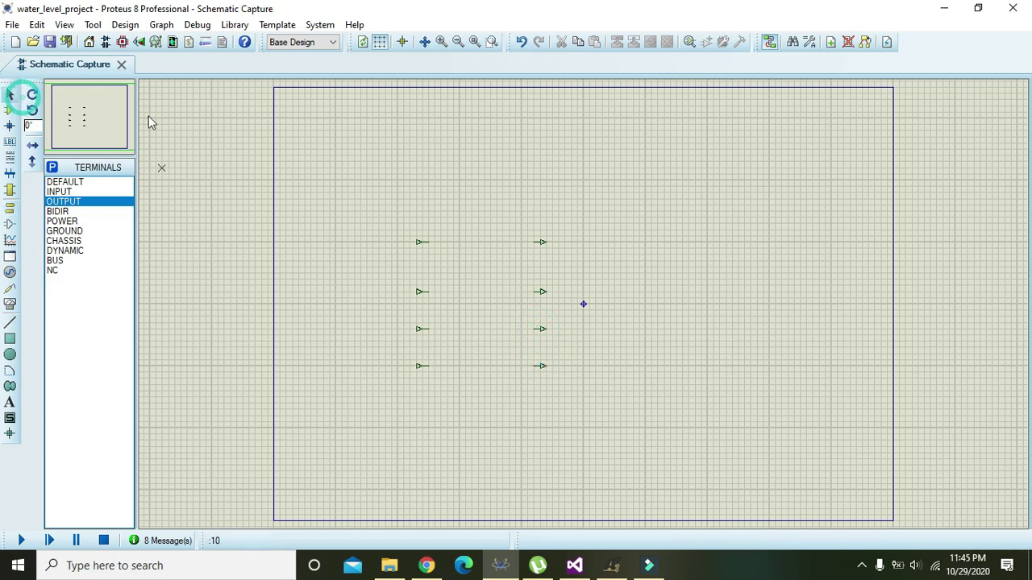
click(426, 243)
click(538, 241)
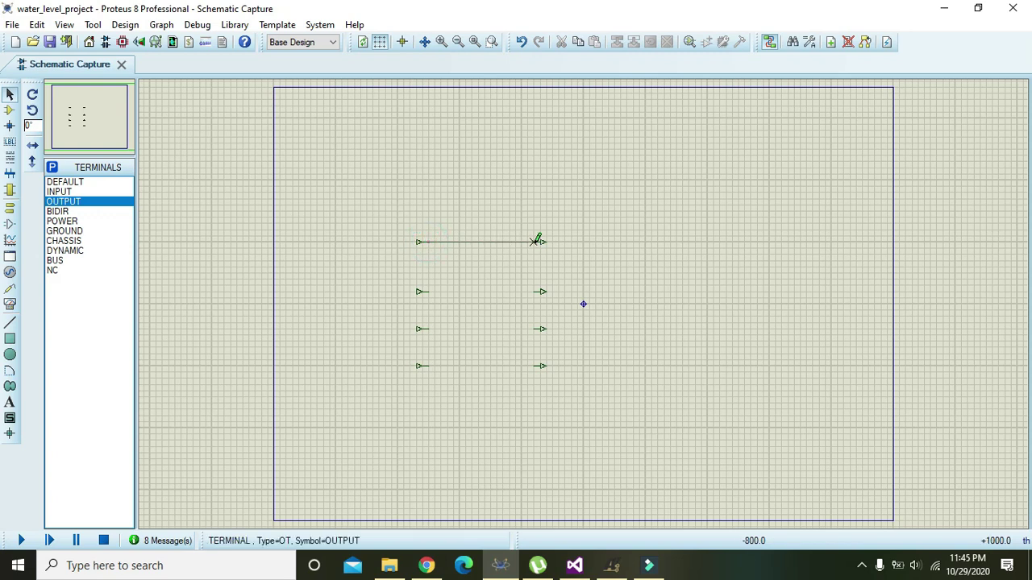
click(533, 291)
click(441, 287)
click(426, 292)
click(428, 328)
click(534, 328)
click(533, 365)
click(428, 364)
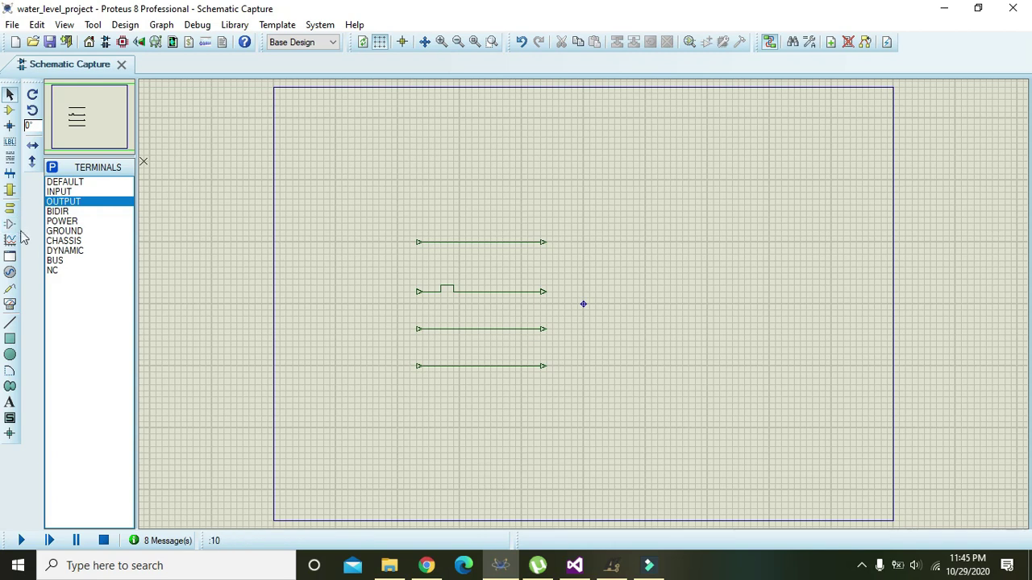
click(10, 110)
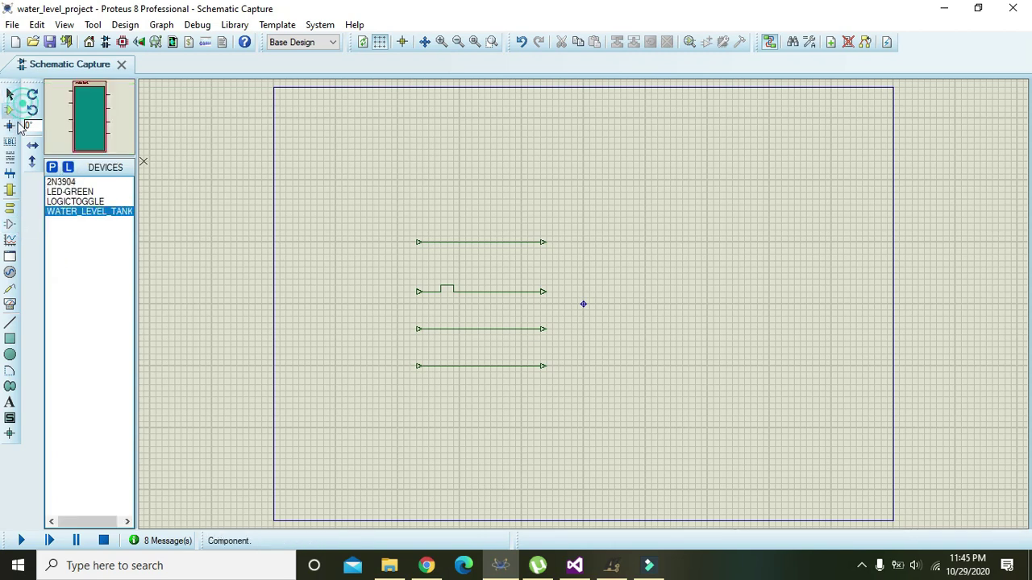
click(51, 167)
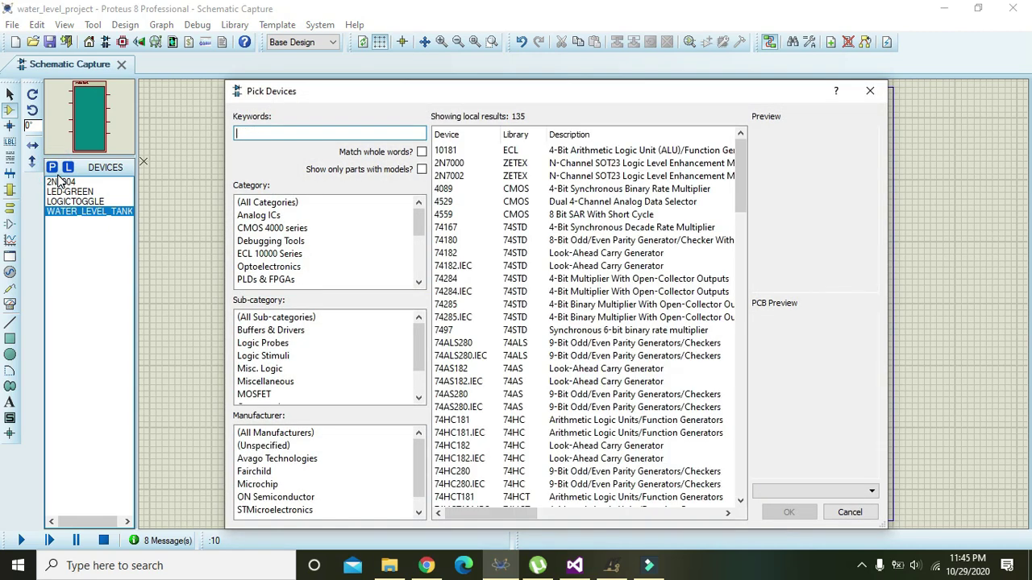
click(869, 91)
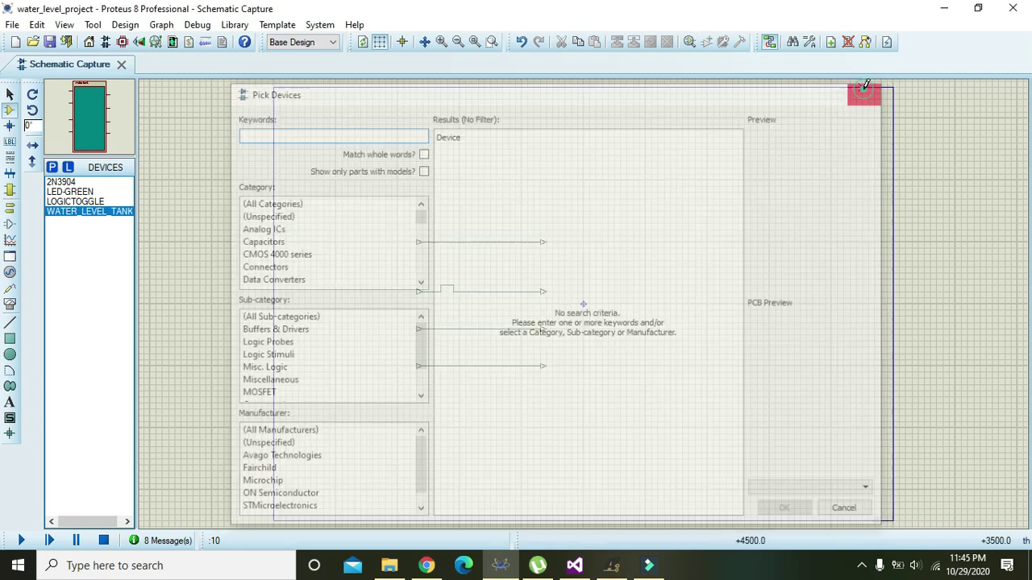
Label the four input terminals in1, in2, in3 and in4 from the uppermost row down
click(419, 242)
click(419, 242)
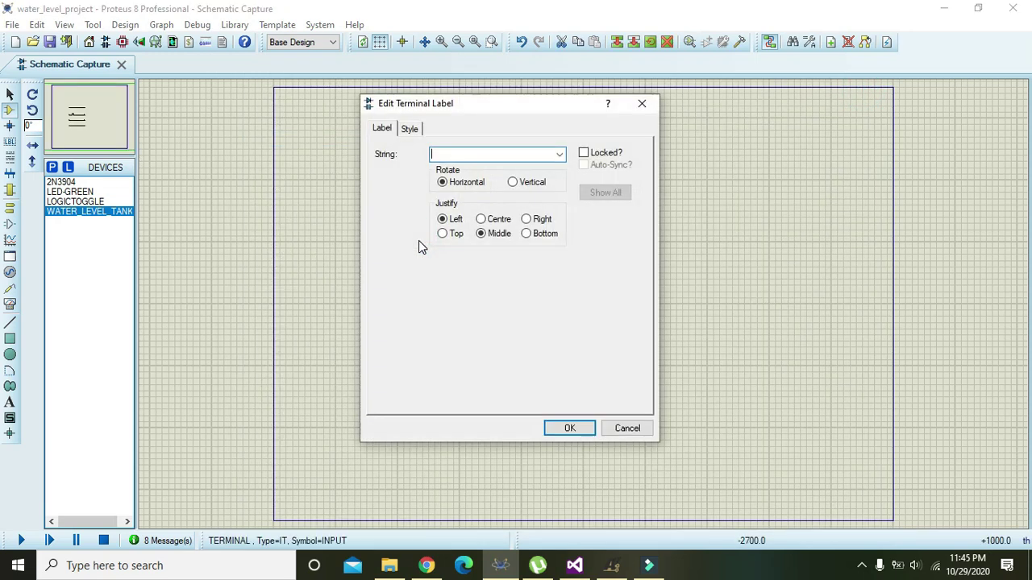
text(in1)
key(Return)
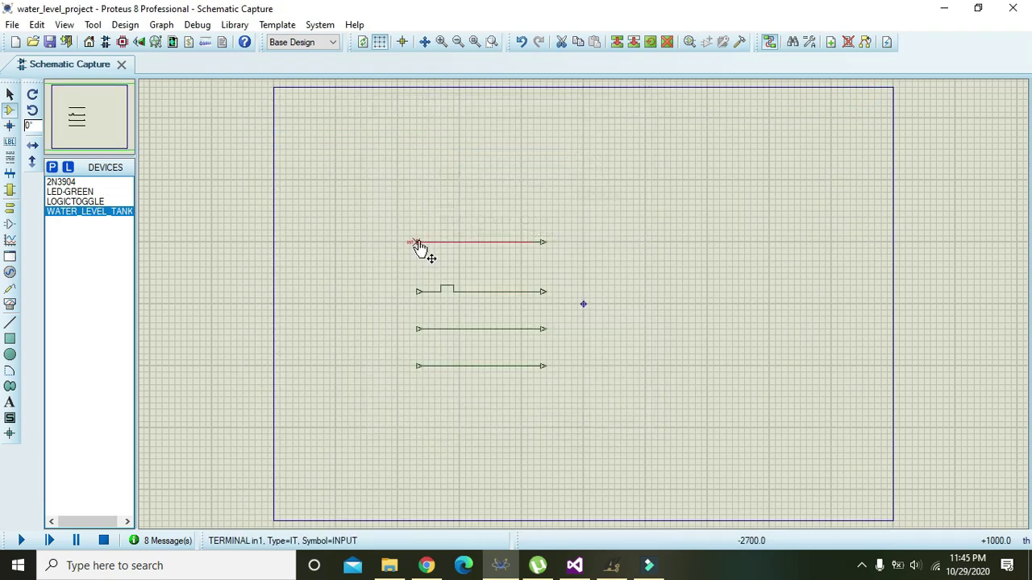
click(420, 294)
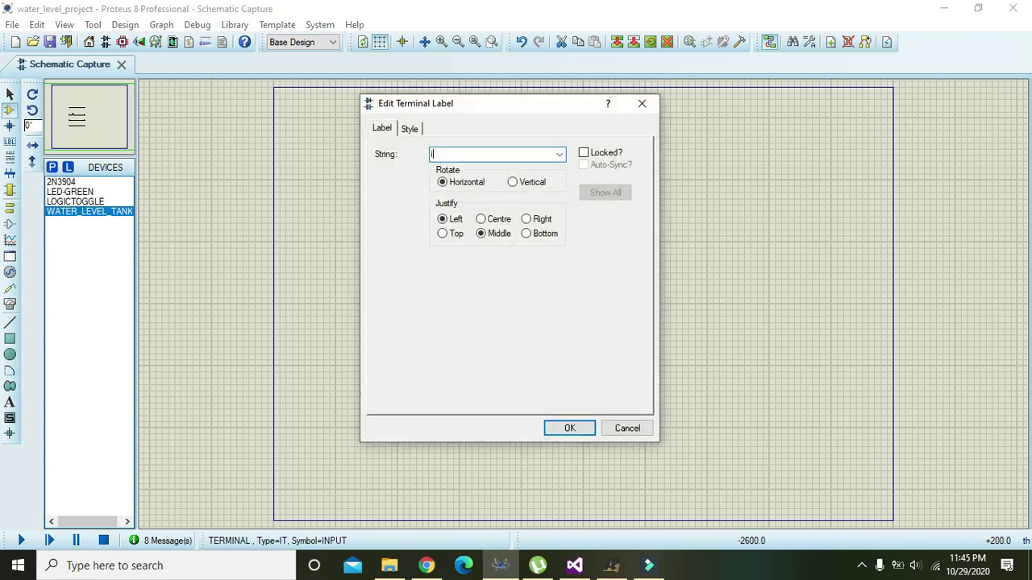
key(Return)
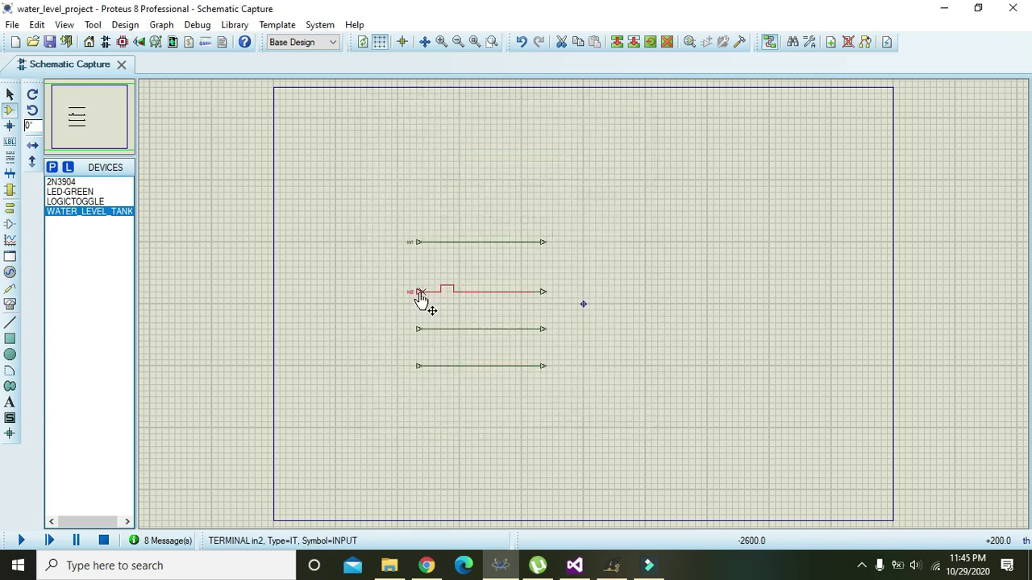
click(418, 329)
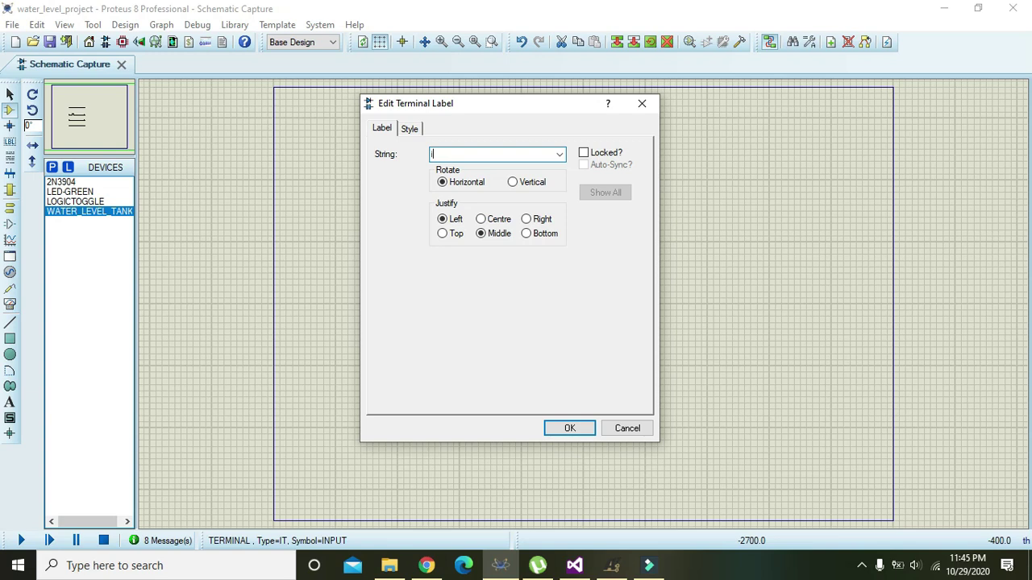
text(in3)
key(Return)
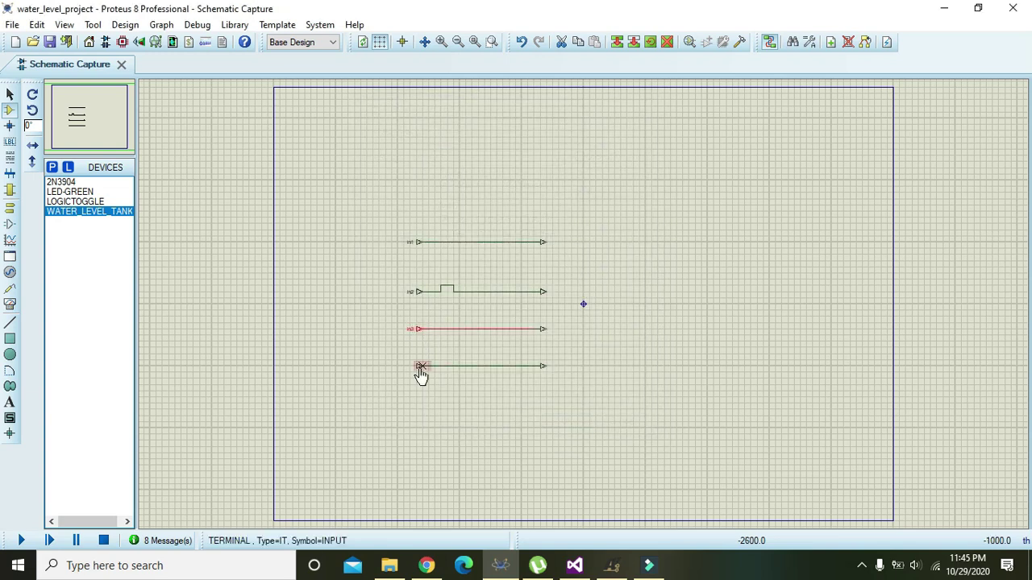
click(419, 370)
text(in4)
key(Return)
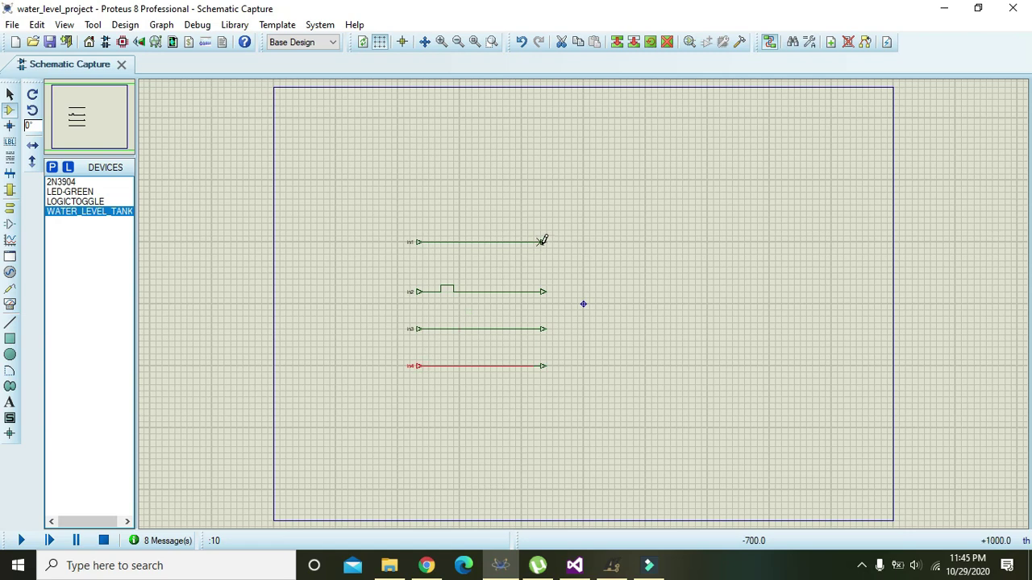
Label the four output terminals o1, o2, o3 and o4 from the uppermost row down
click(542, 242)
text(o1)
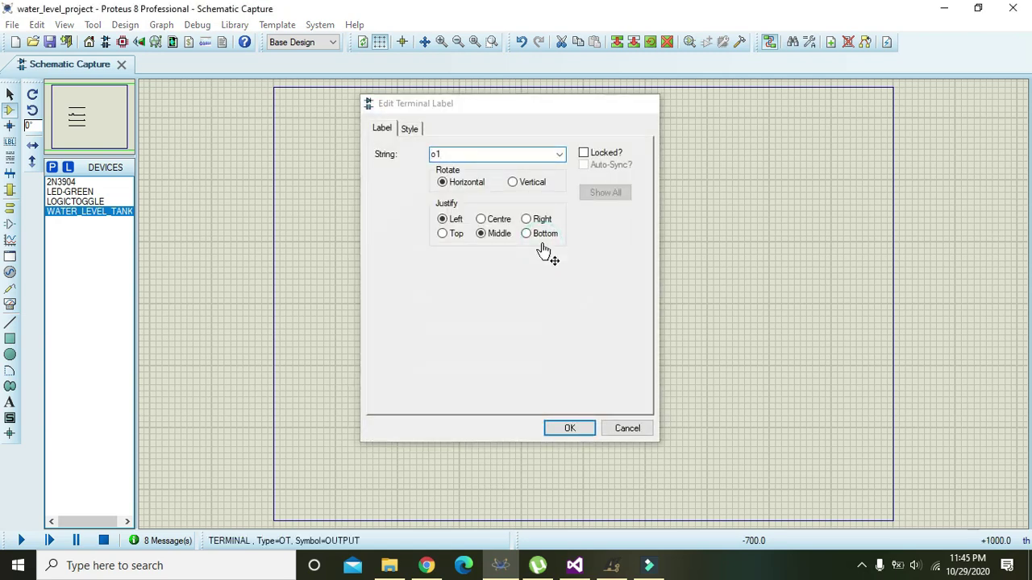
key(Return)
click(543, 292)
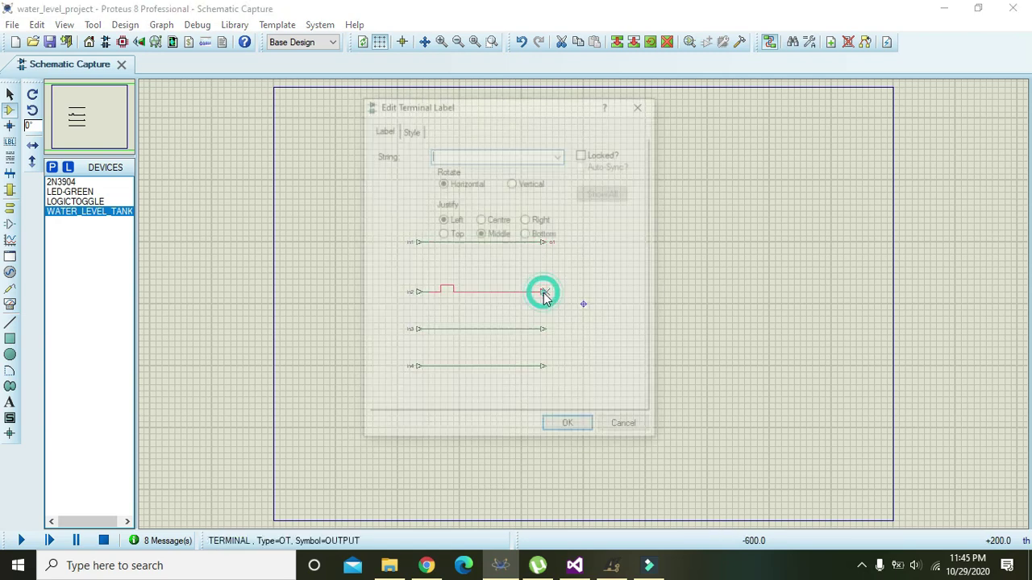
text(o2)
key(Return)
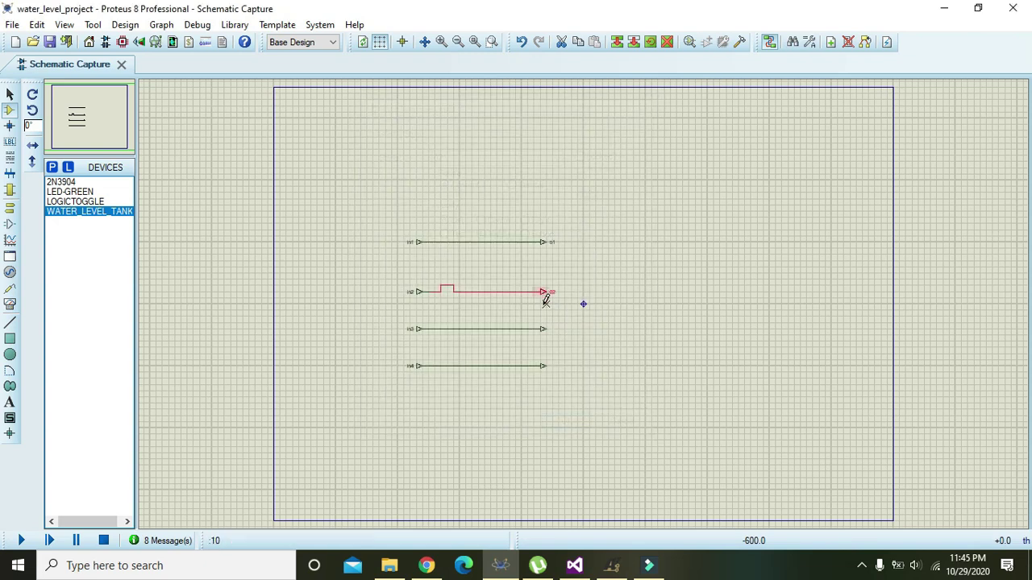
click(542, 330)
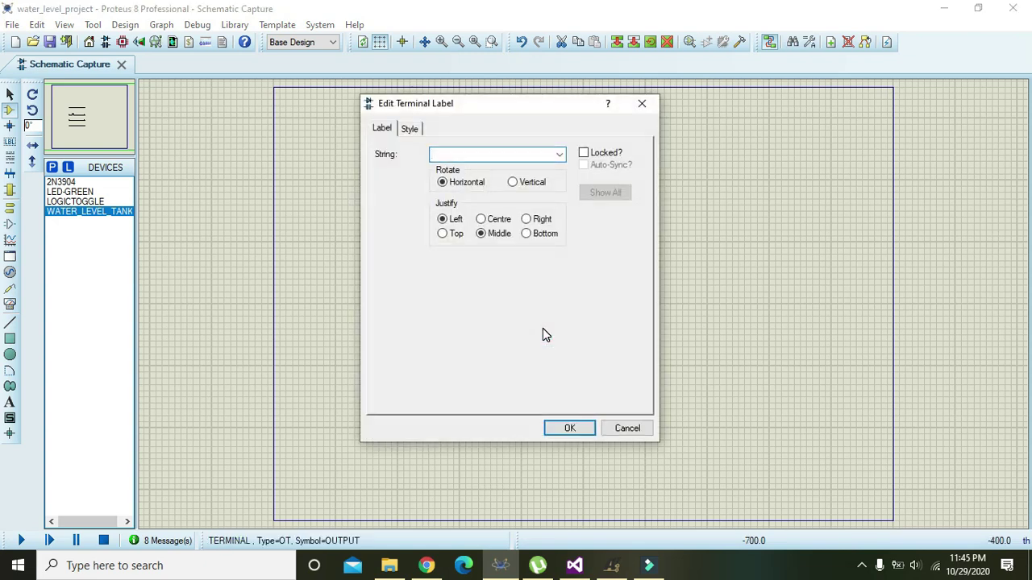
text(o3)
key(Return)
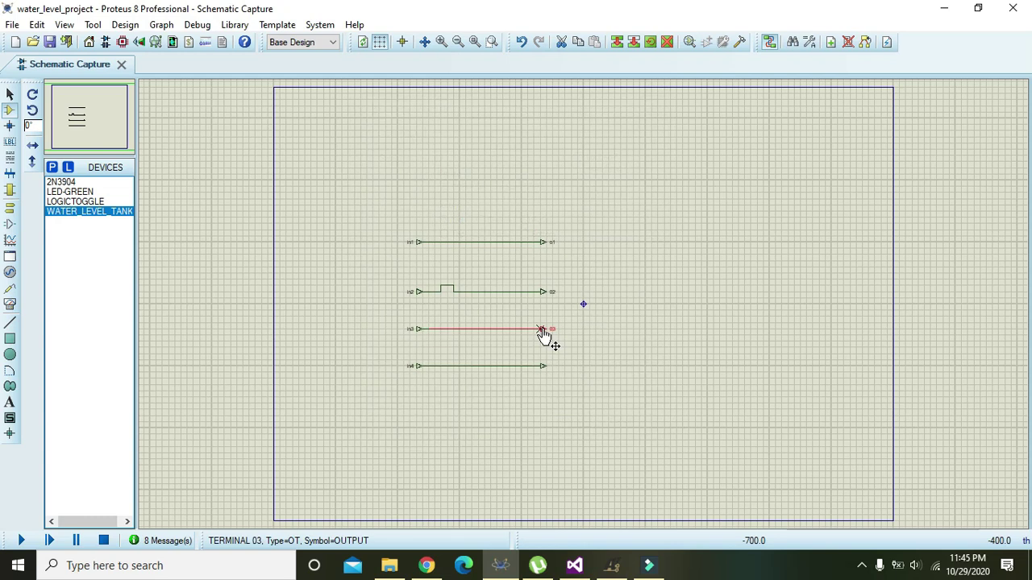
click(541, 370)
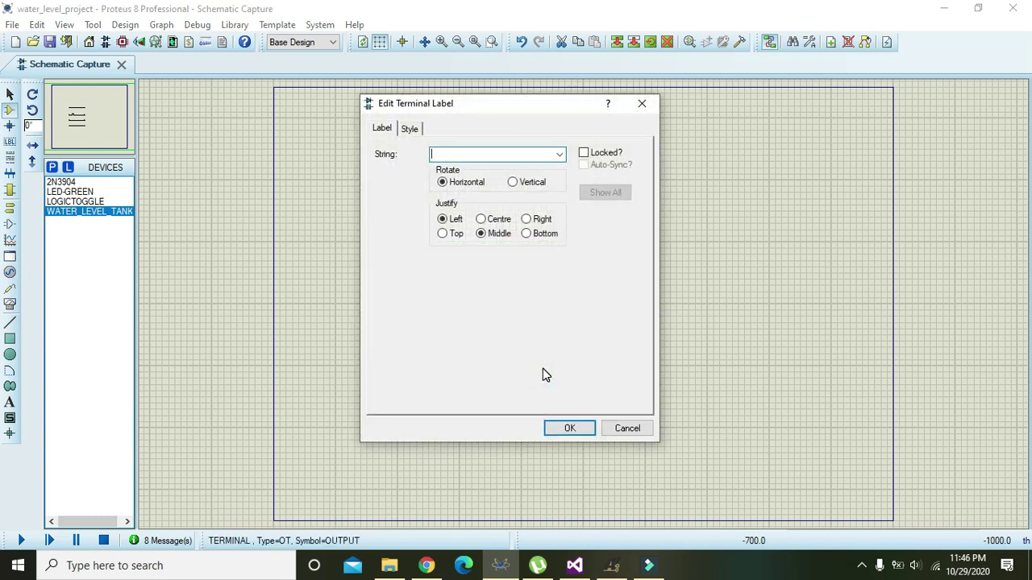
key(Return)
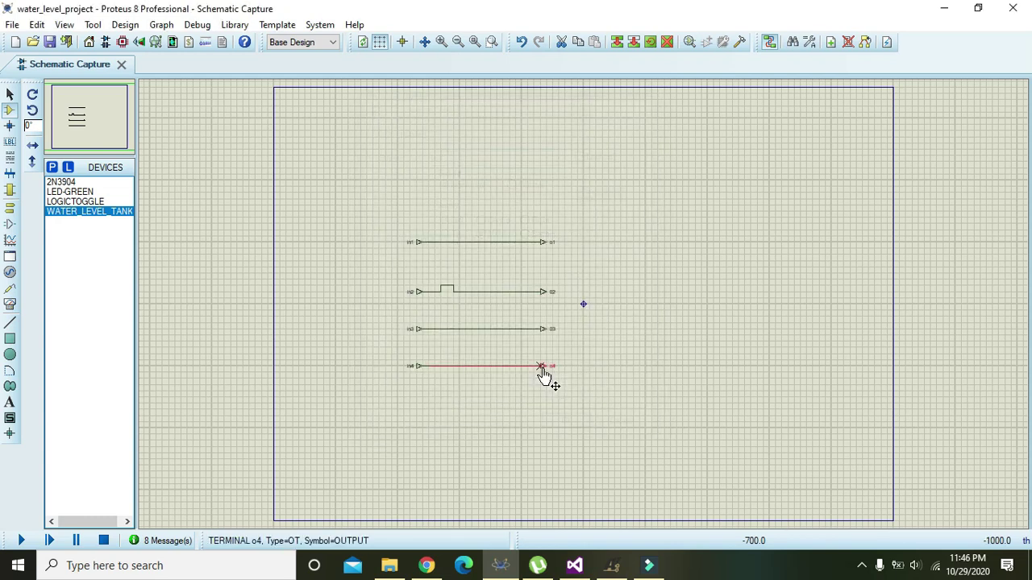
Return to the parent sheet, review the water tank's component properties and close them with the settings kept
right_click(564, 153)
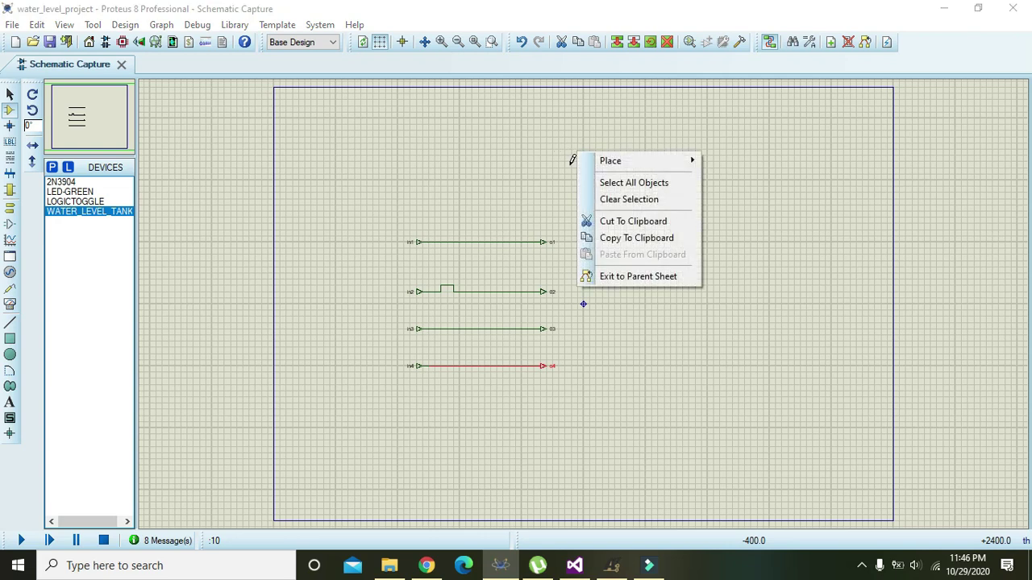
click(633, 277)
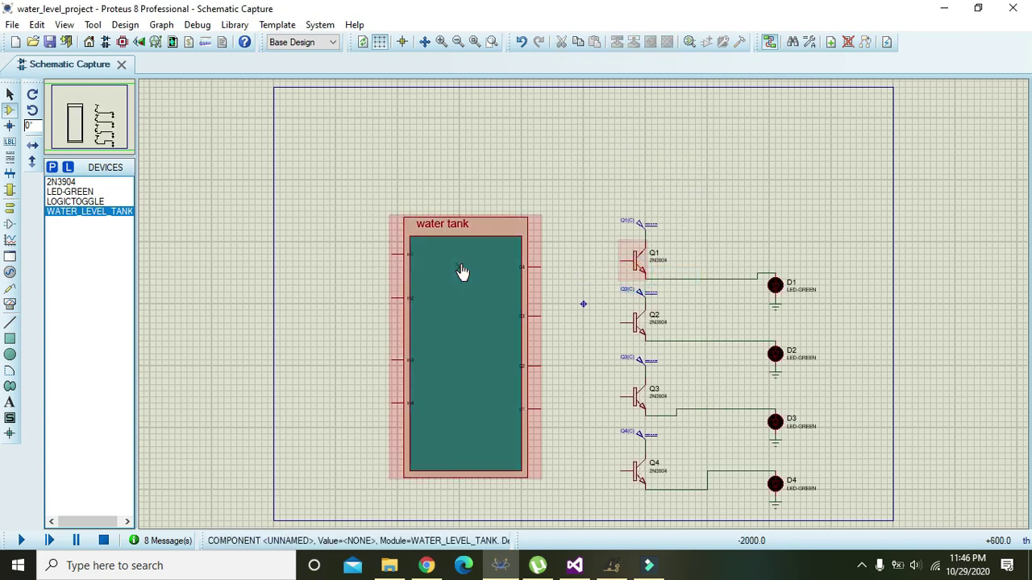
double_click(461, 265)
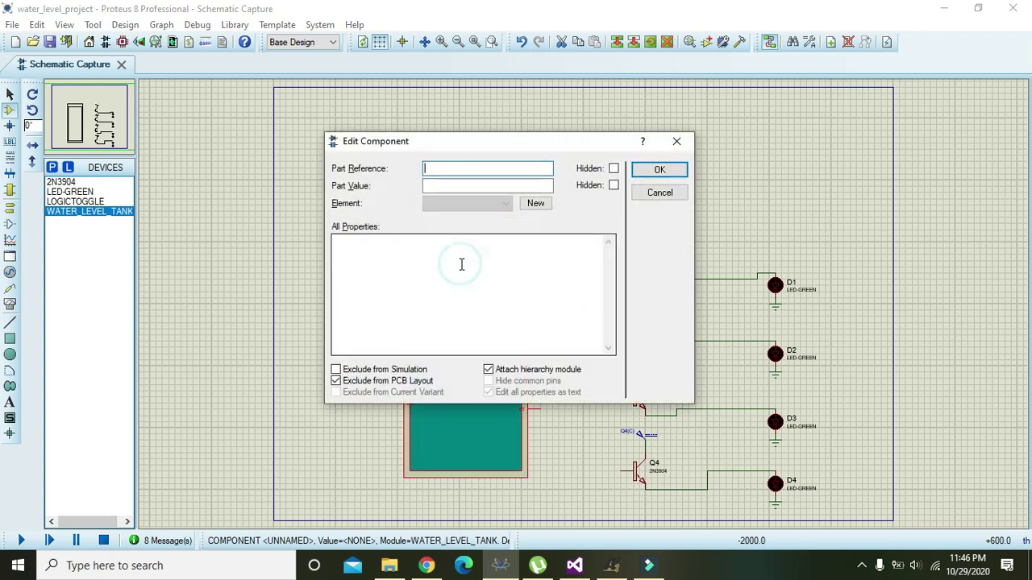
click(659, 169)
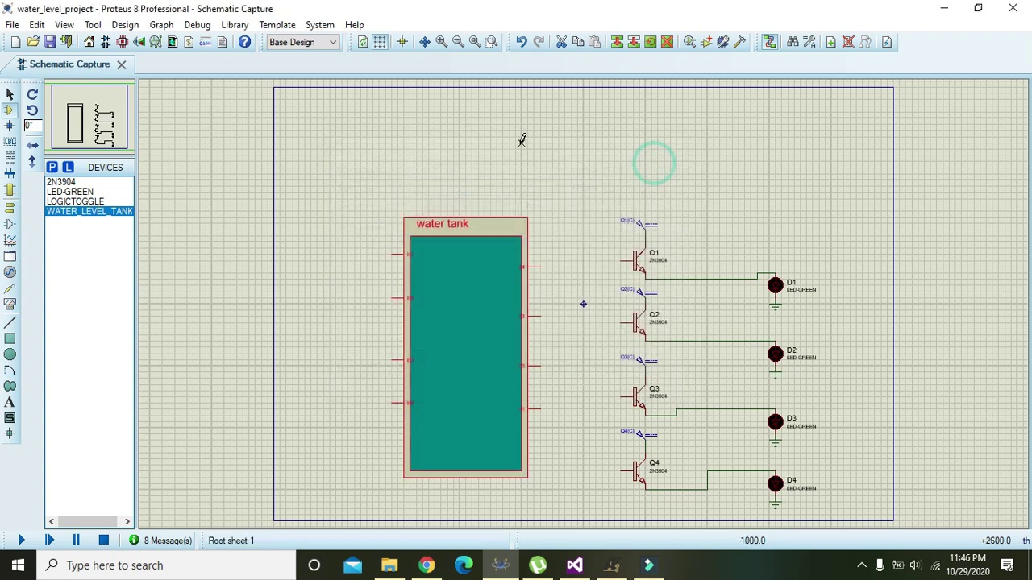
click(523, 140)
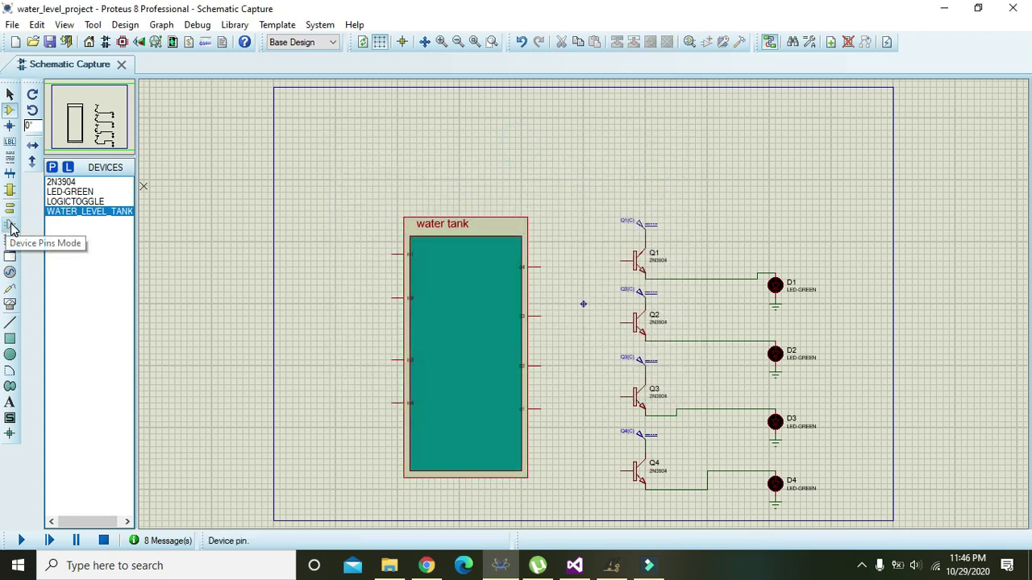
Place two logic toggles beside the water tank's in1 and in2 pins and wire each toggle to its pin
click(80, 192)
click(81, 202)
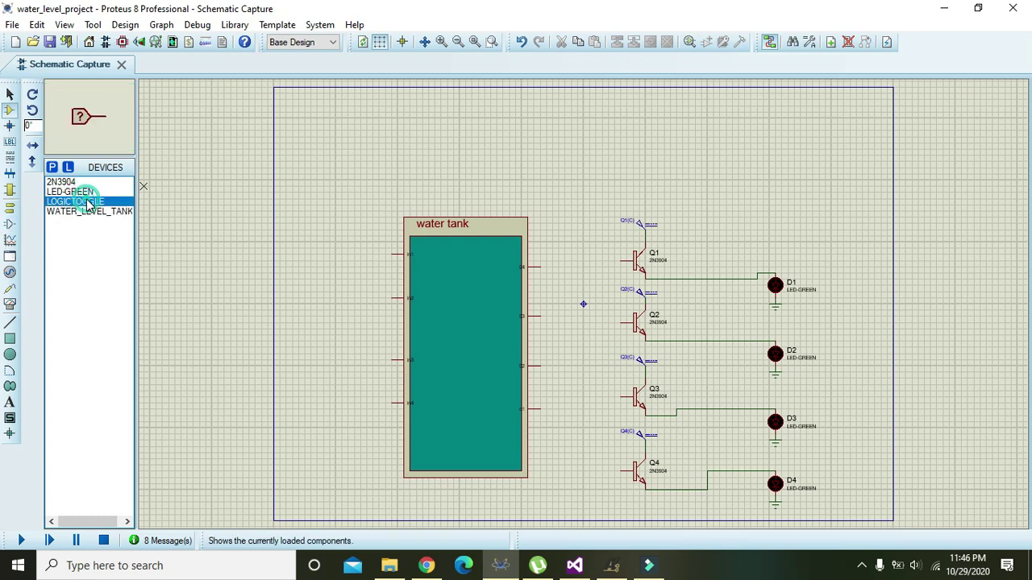
click(338, 253)
click(346, 258)
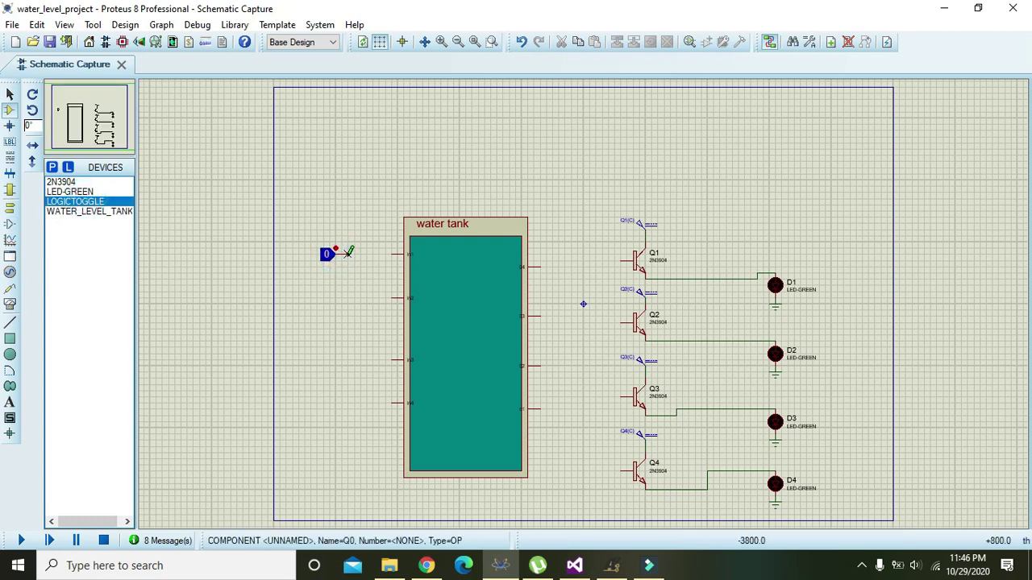
click(391, 254)
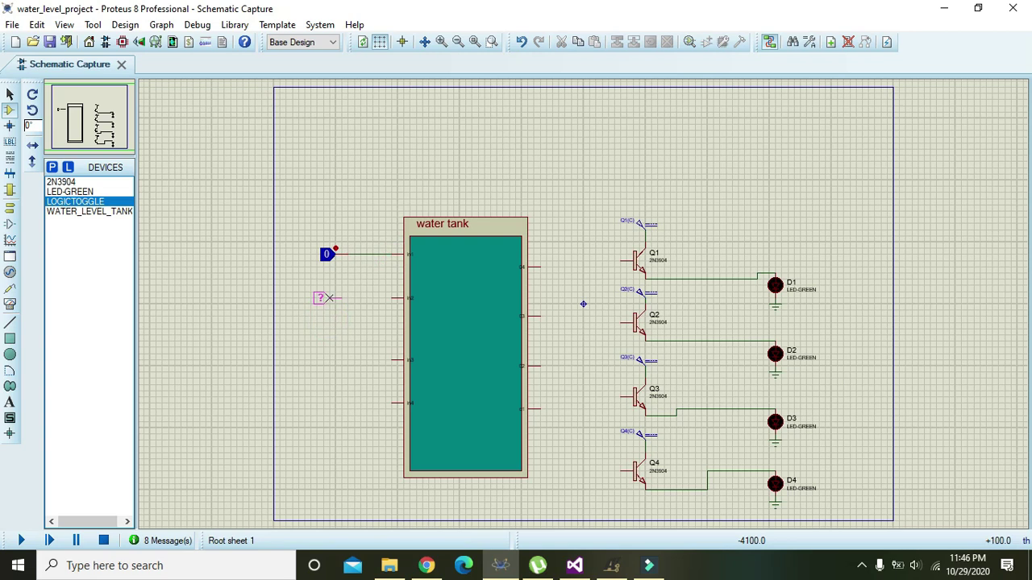
click(336, 295)
click(337, 297)
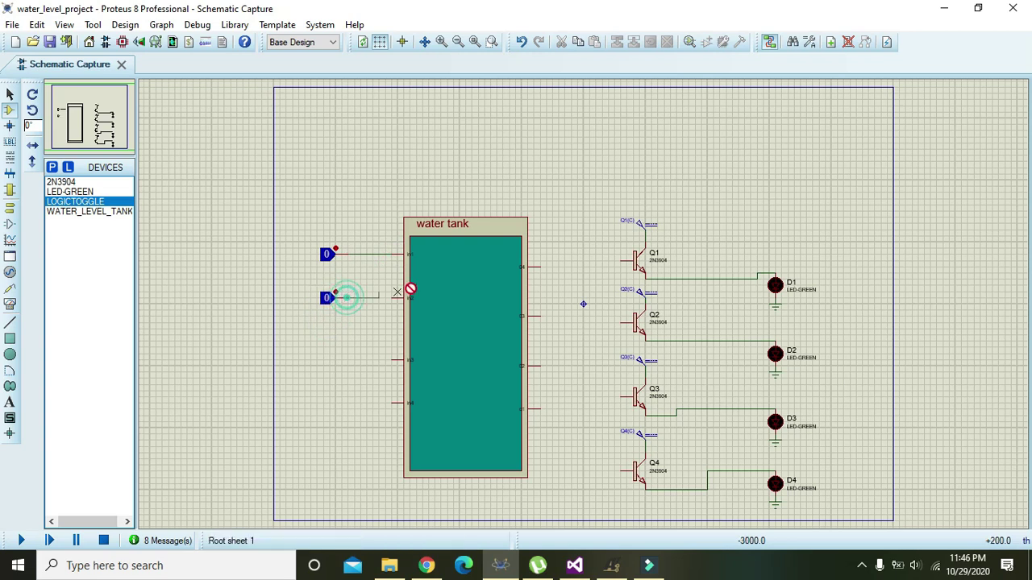
click(393, 297)
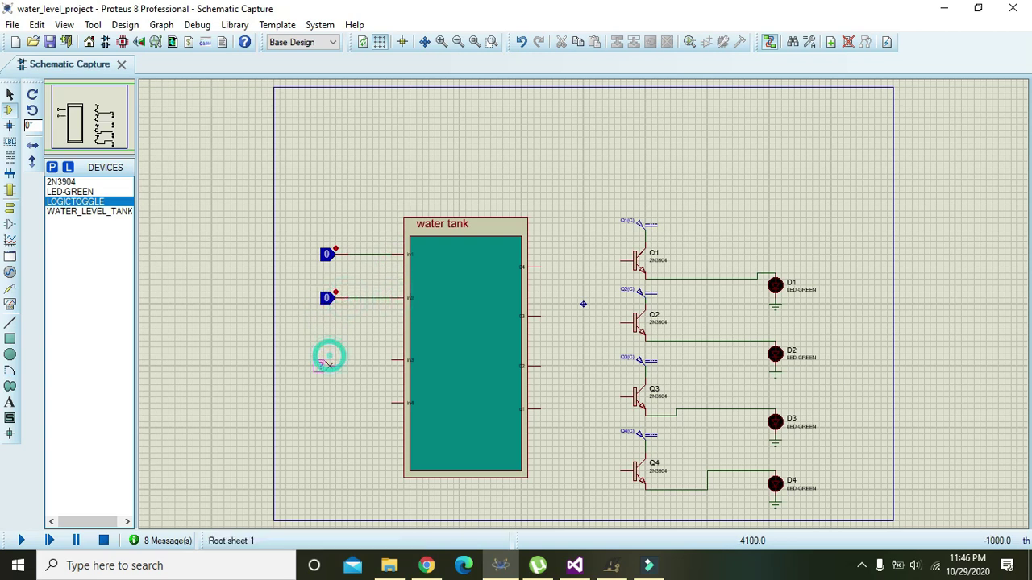
Place two more logic toggles beside the in3 and in4 pins and wire each toggle to its pin
click(335, 360)
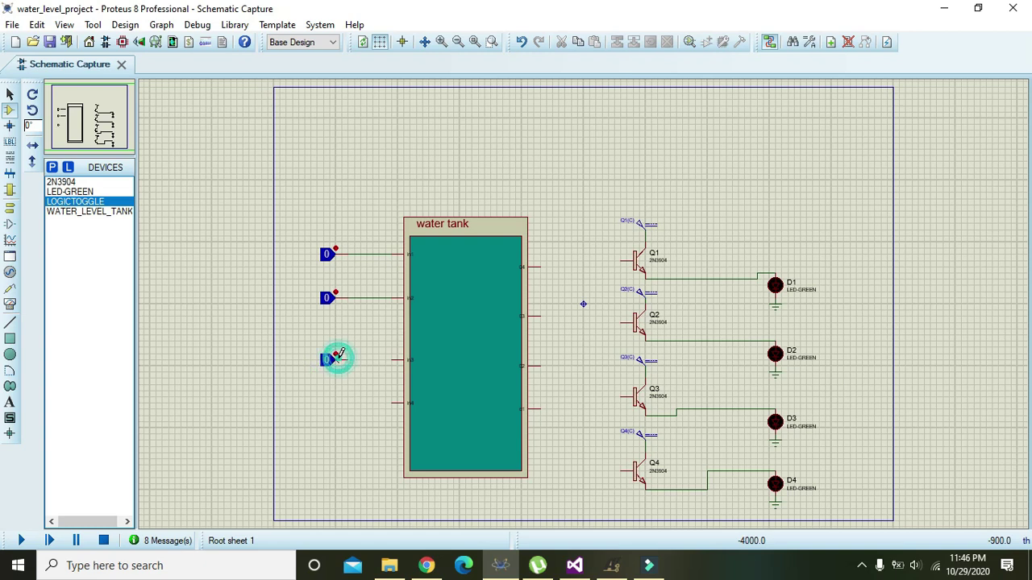
click(394, 359)
click(339, 358)
click(330, 403)
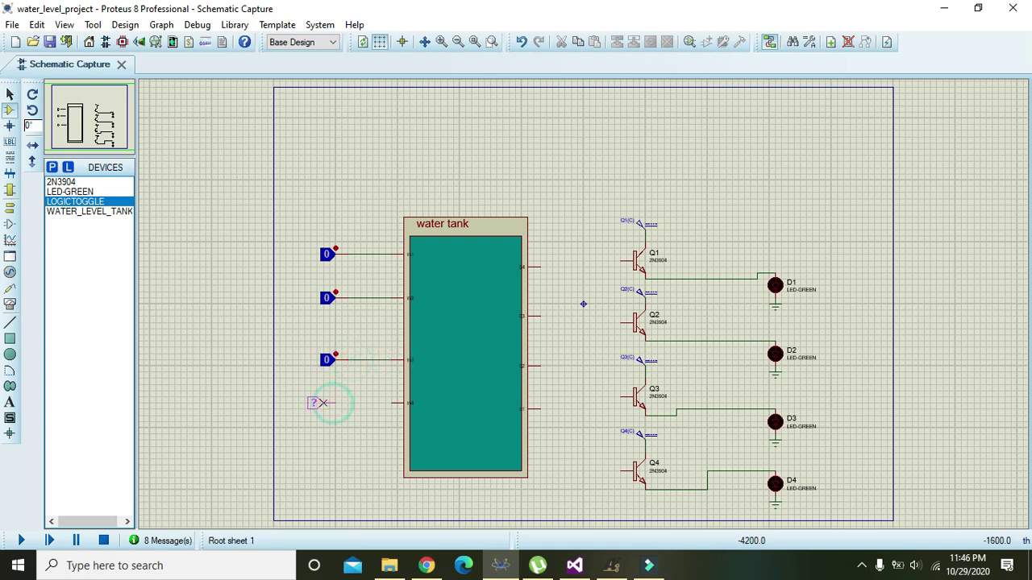
click(336, 405)
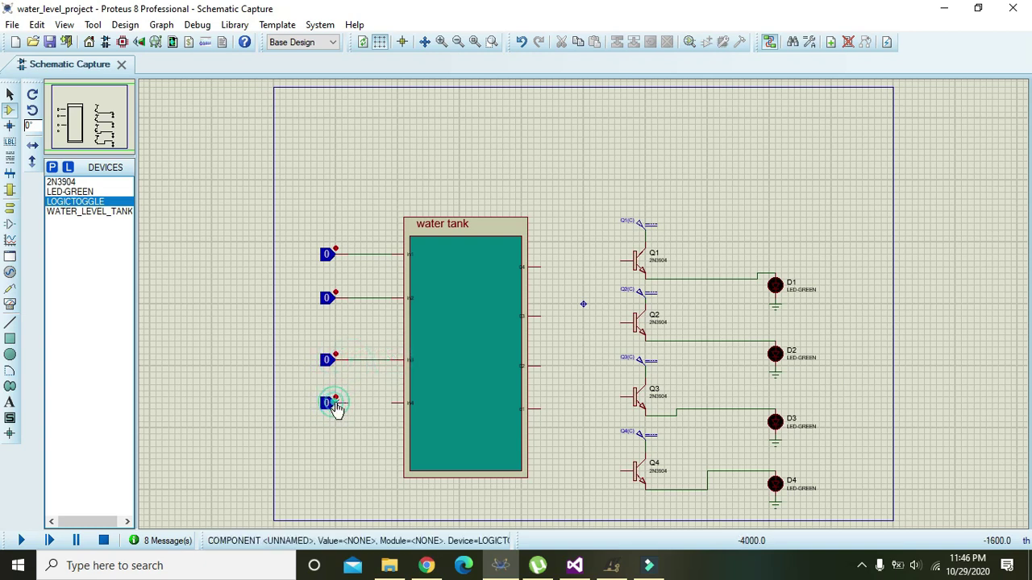
click(393, 403)
Wire the tank's four output pins, from the uppermost down, to the bases of Q1, Q2, Q3 and Q4
click(541, 266)
click(622, 260)
click(622, 323)
click(540, 315)
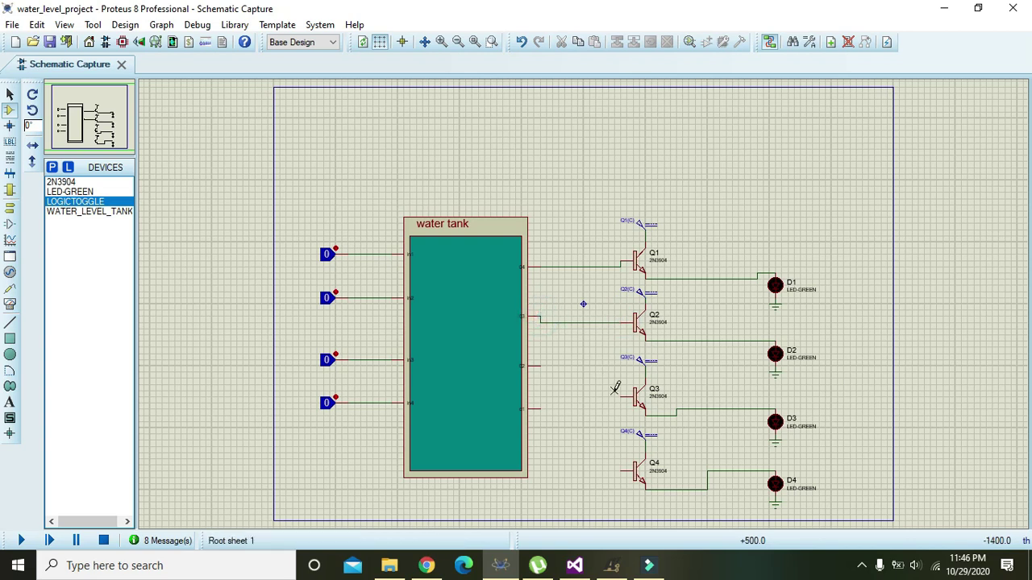
click(615, 395)
click(540, 366)
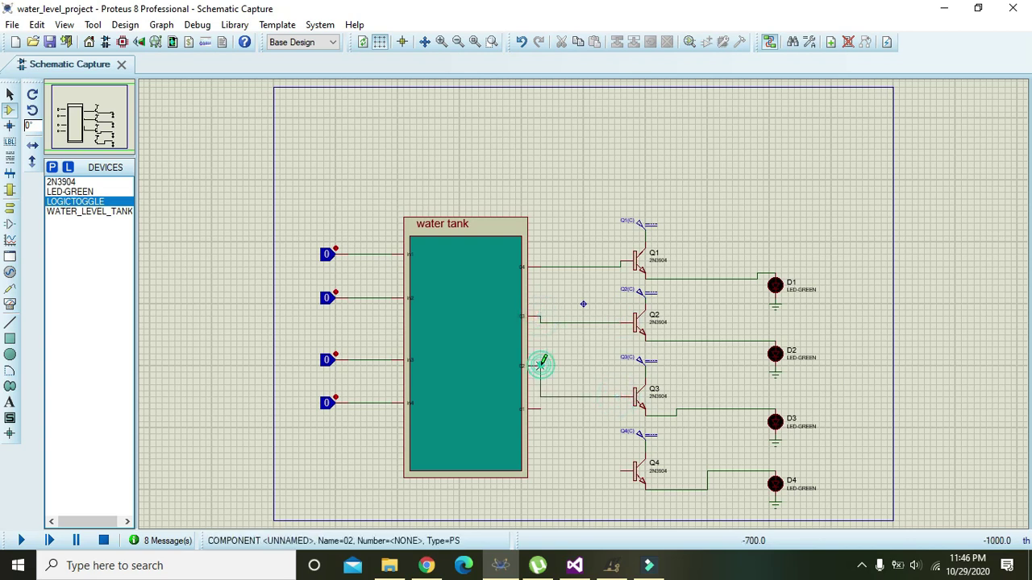
click(621, 470)
click(533, 408)
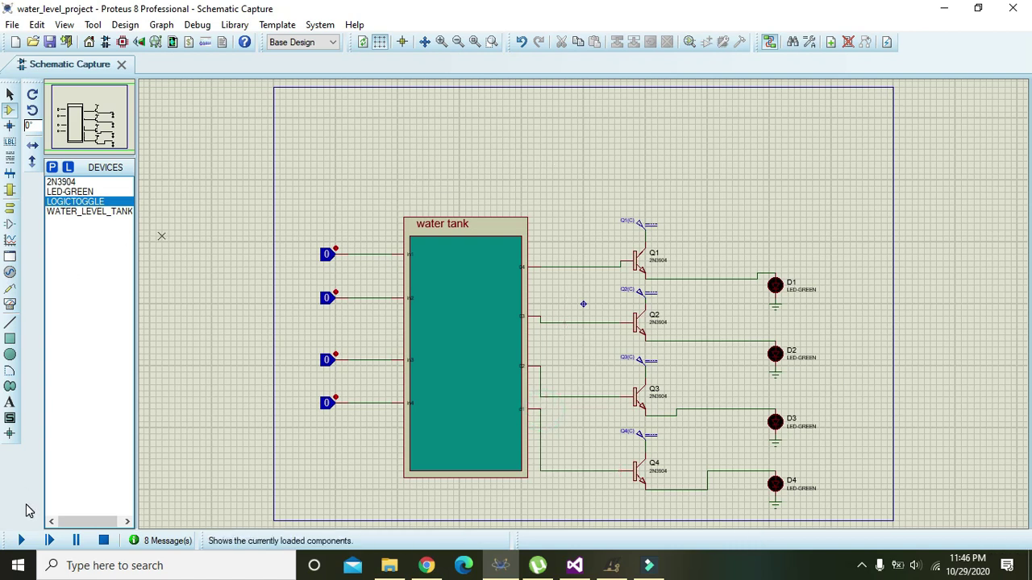
Start the simulation and set the in4 logic toggle to 1 to test its LED
click(21, 541)
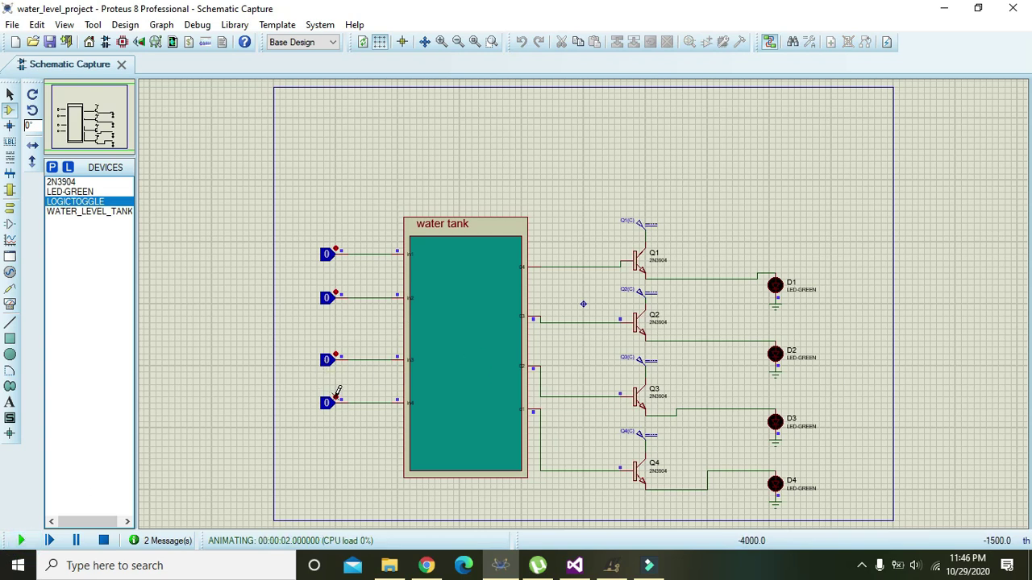
click(440, 41)
drag(955, 376, 977, 494)
drag(990, 128, 959, 109)
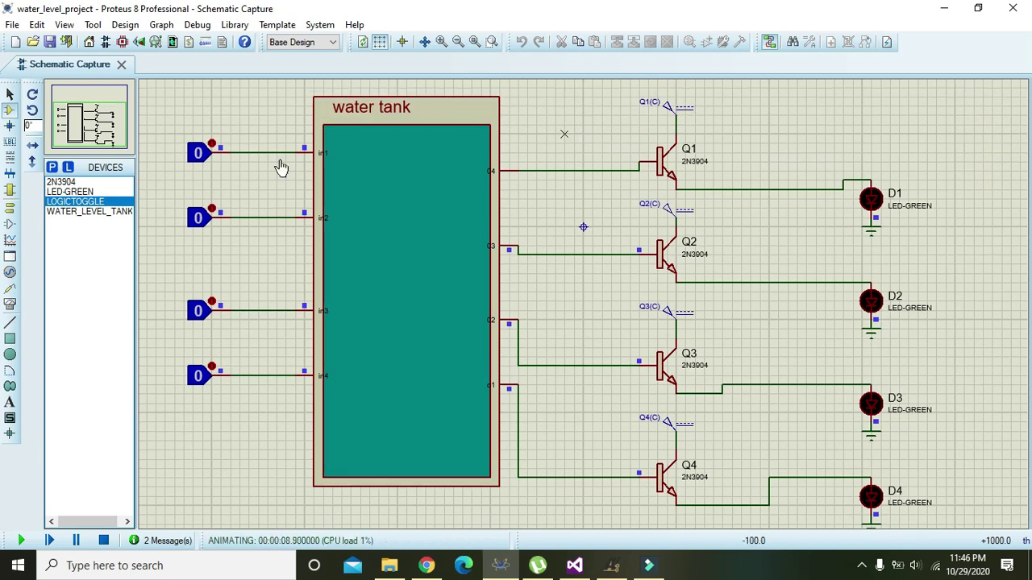
click(213, 363)
click(213, 364)
click(213, 364)
double_click(213, 364)
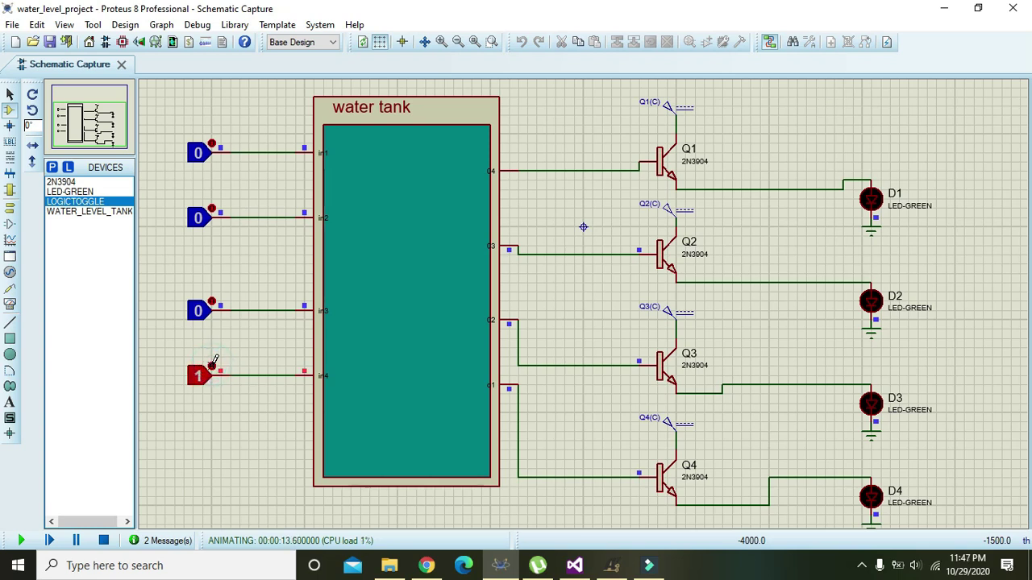
Test the in3 logic toggle by setting it to 1 and back to 0, and reset in4 to 0
click(213, 299)
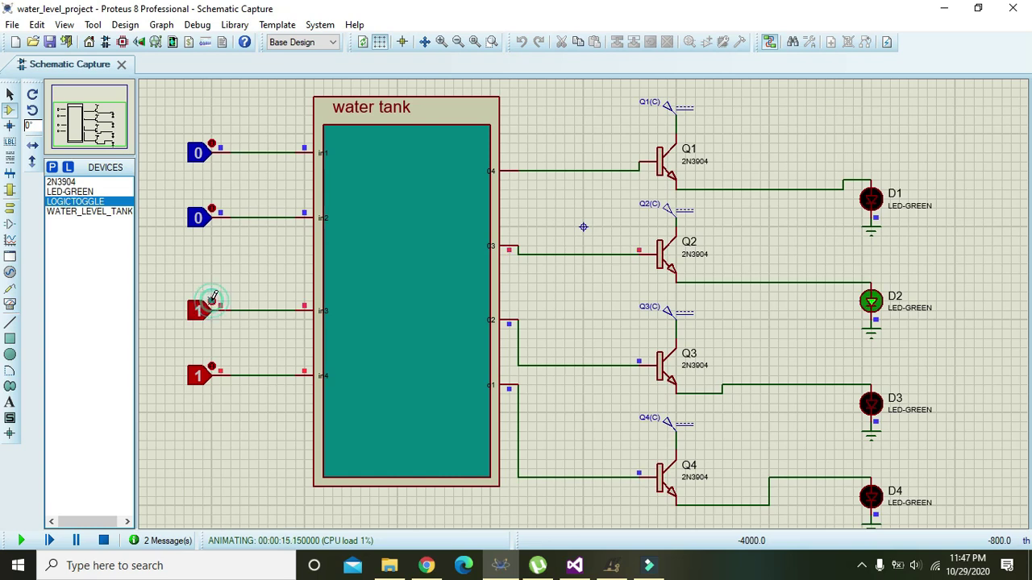
click(213, 298)
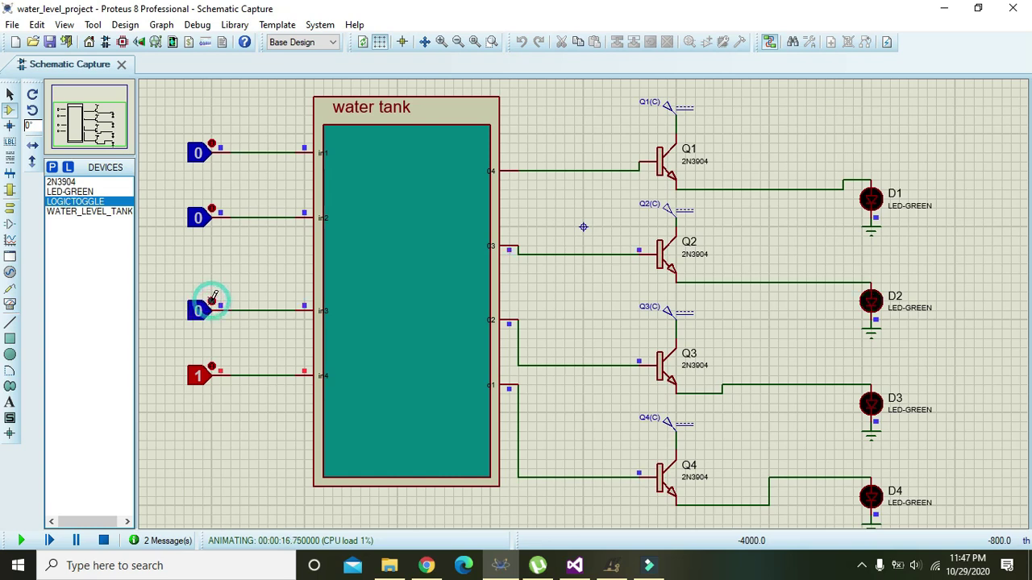
click(212, 364)
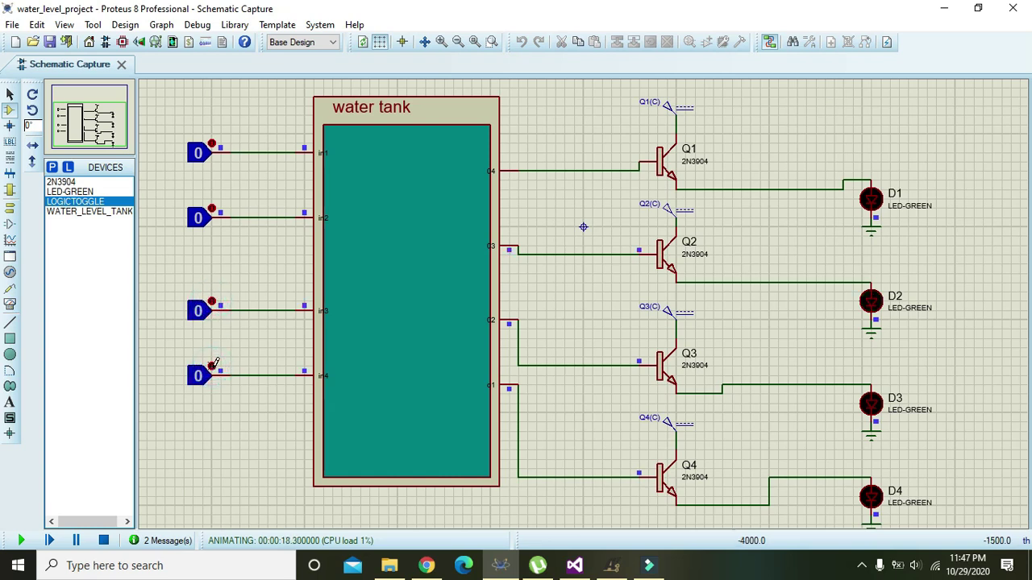
Set the in2 and in1 logic toggles to 1 to check the LED order, and stop the simulation
click(213, 201)
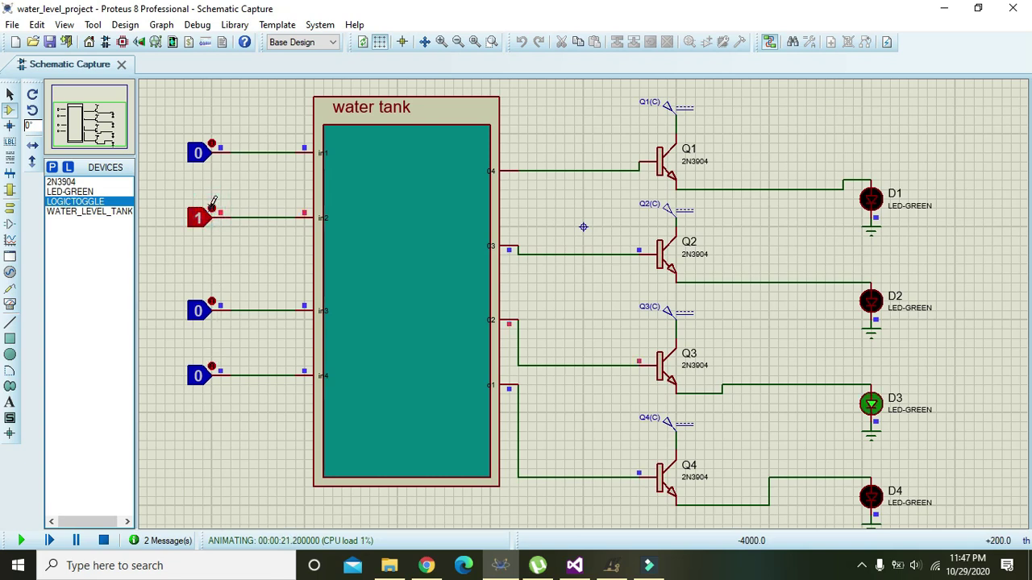
click(211, 151)
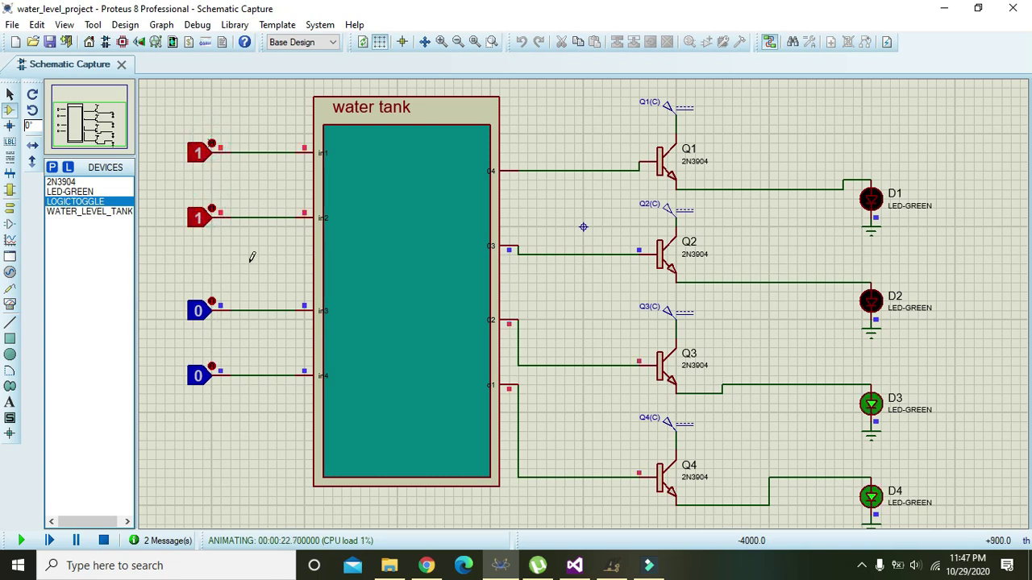
click(103, 540)
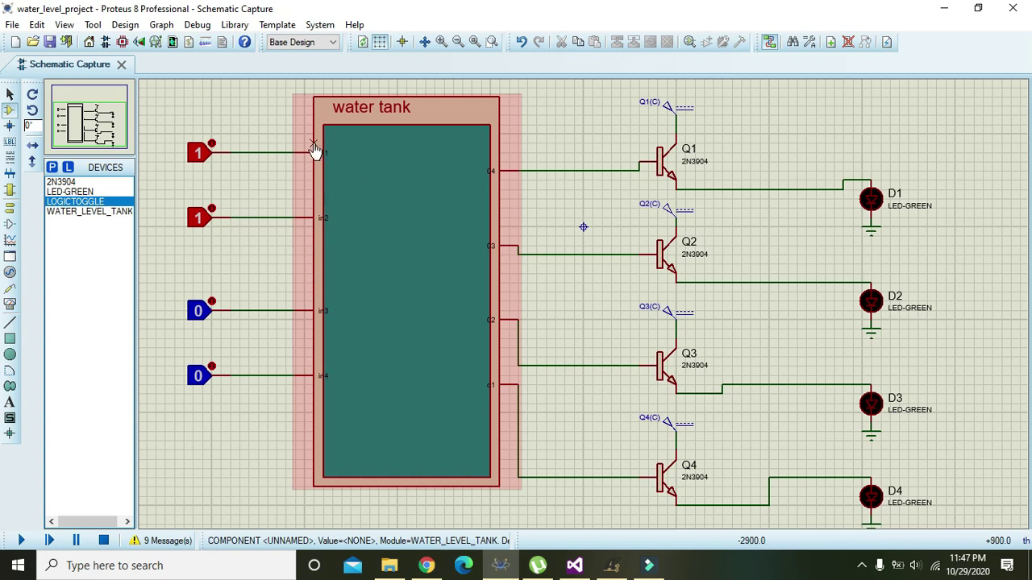
Check the water tank's component properties without changing them and open its child sheet
double_click(388, 280)
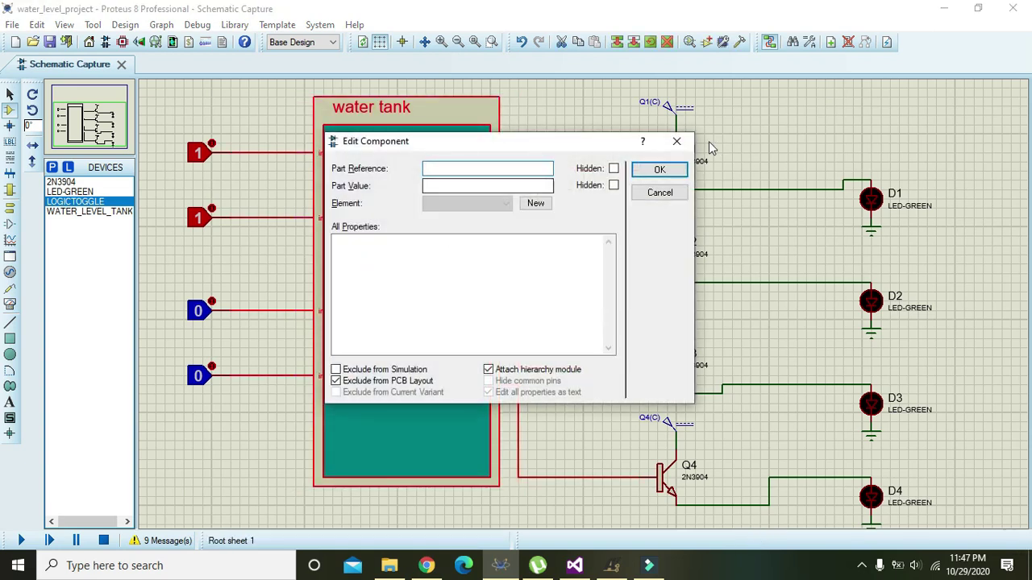
click(684, 133)
right_click(370, 246)
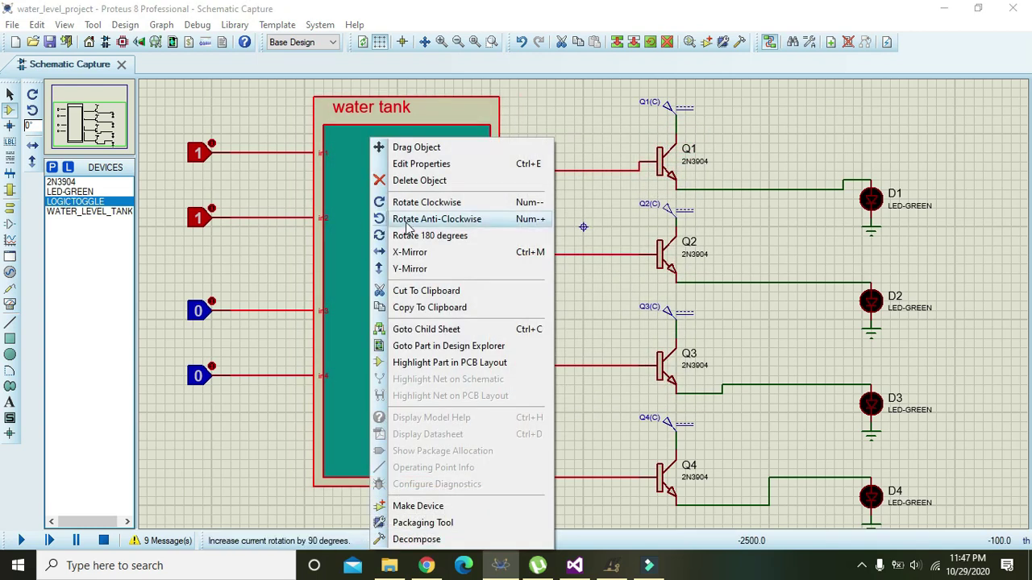
click(442, 327)
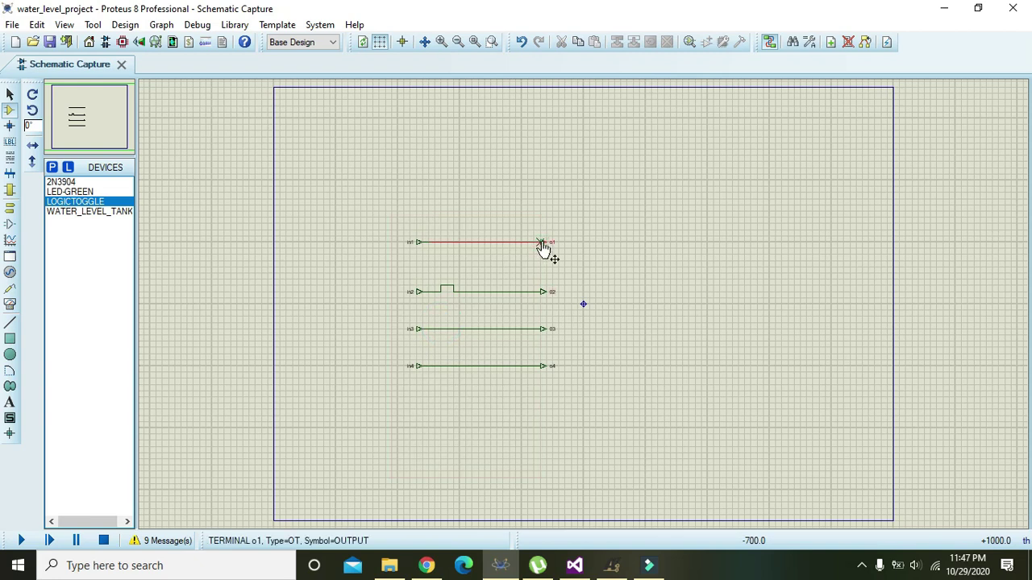
Reverse the output terminal labels on the child sheet to o4, 03, 02 and 01 from the uppermost row down
double_click(540, 243)
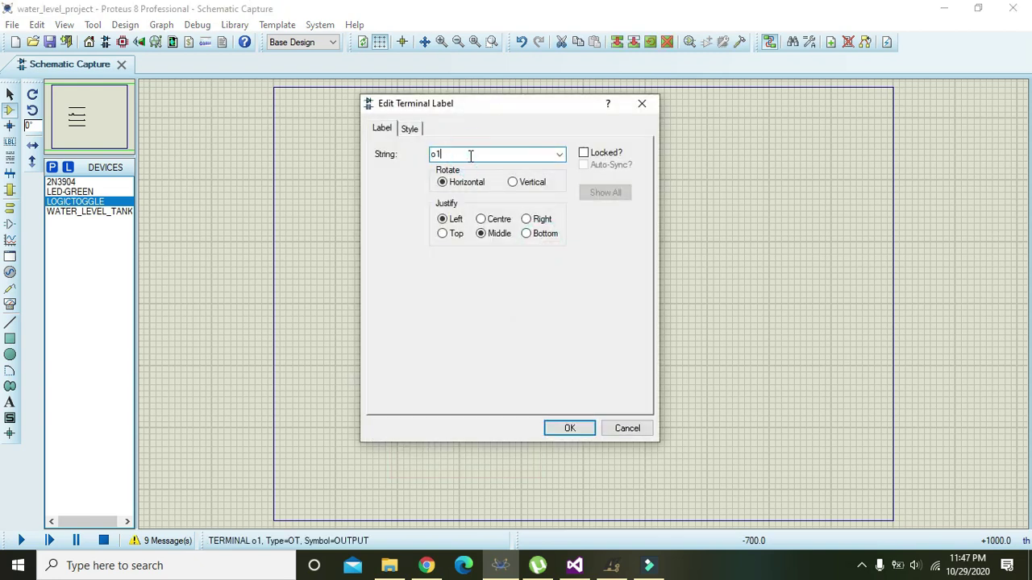
key(Return)
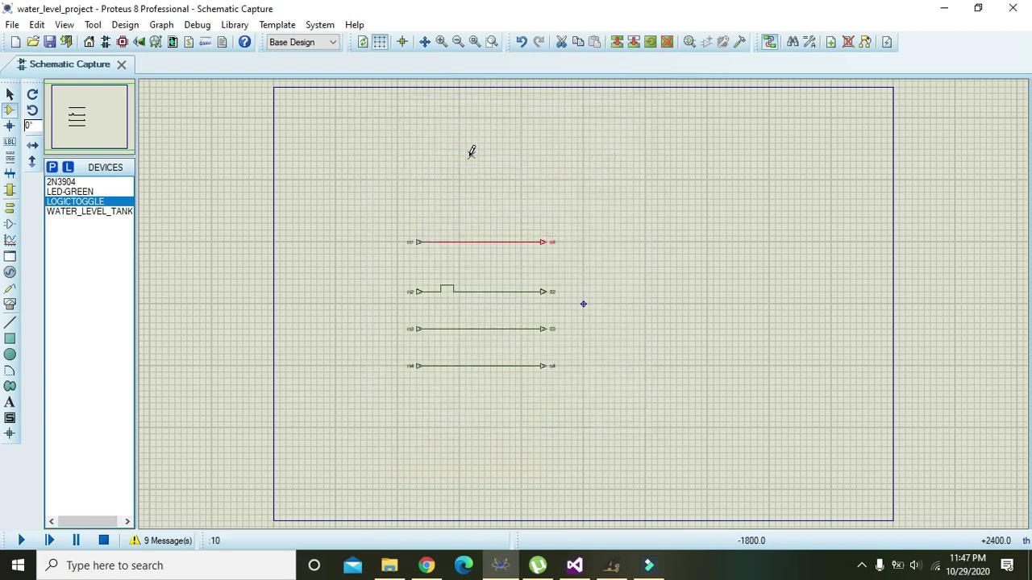
double_click(542, 291)
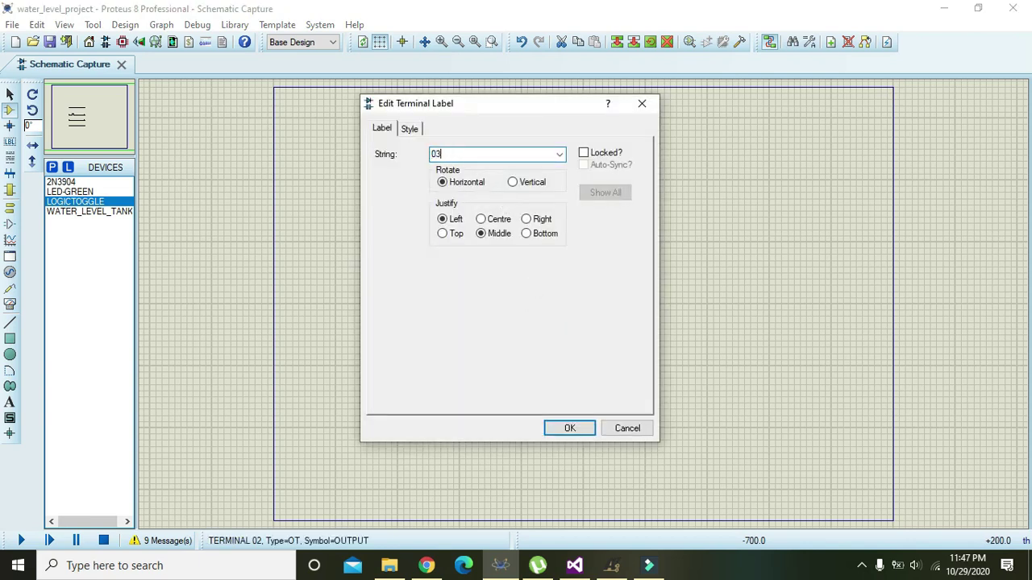
key(Return)
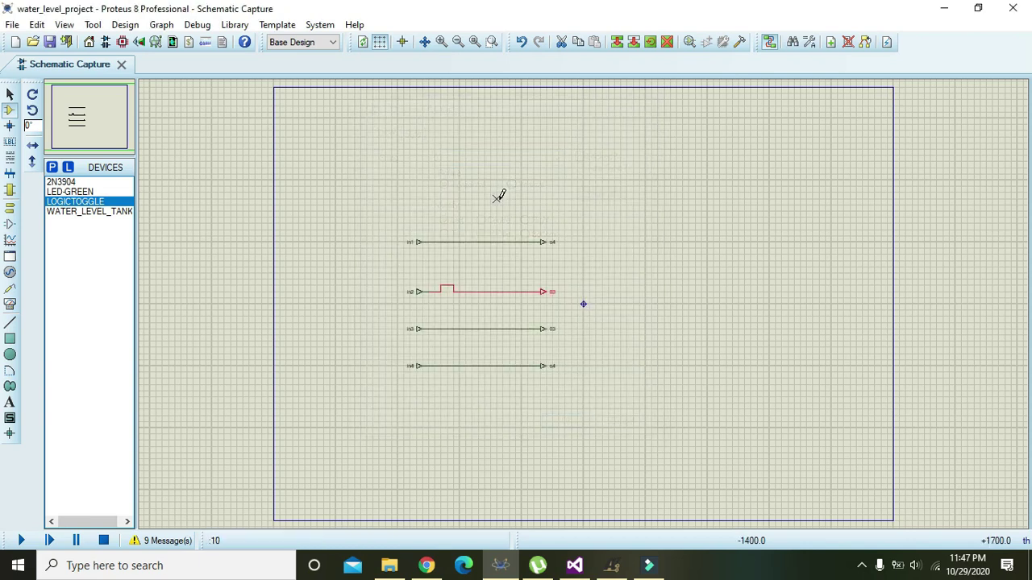
double_click(544, 329)
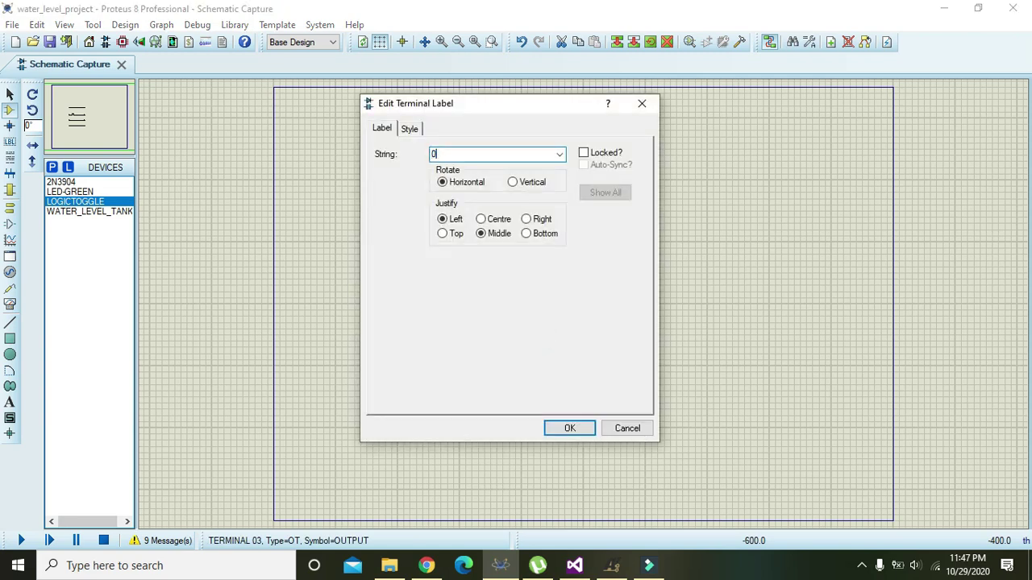
text(02)
key(Return)
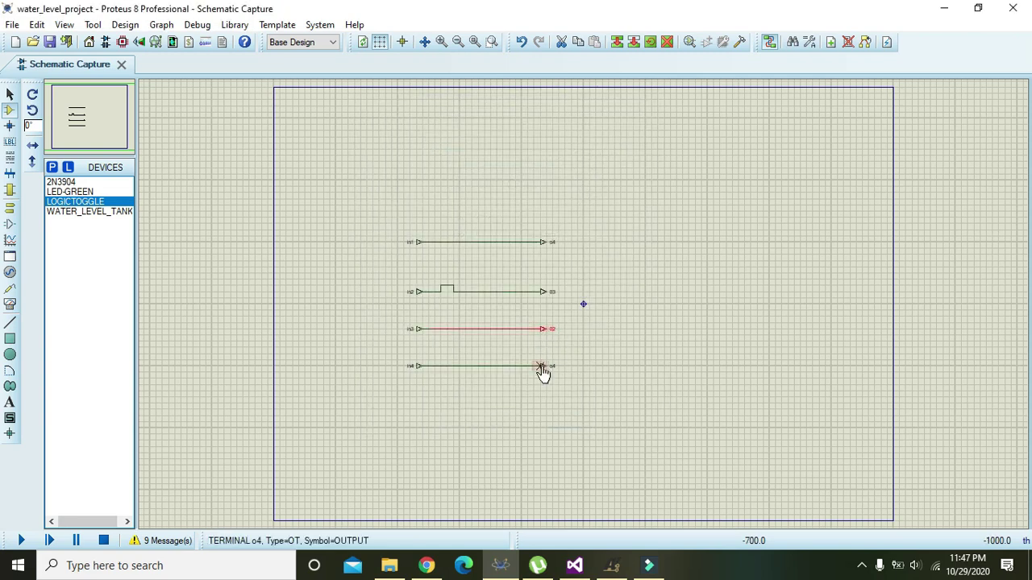
double_click(542, 368)
text(0)
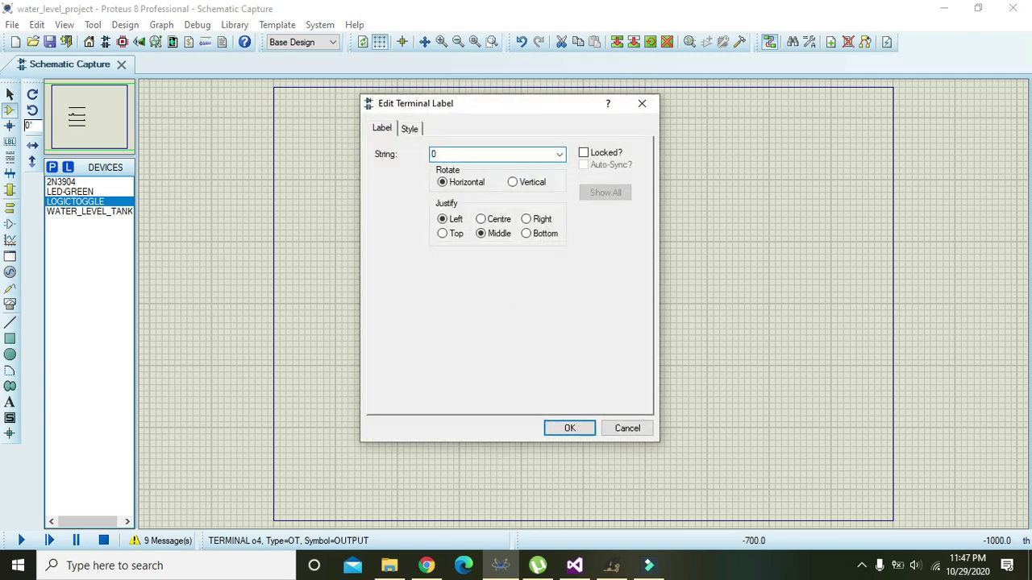
text(1)
key(Return)
Return from the child sheet to the parent sheet with the water tank circuit
right_click(457, 170)
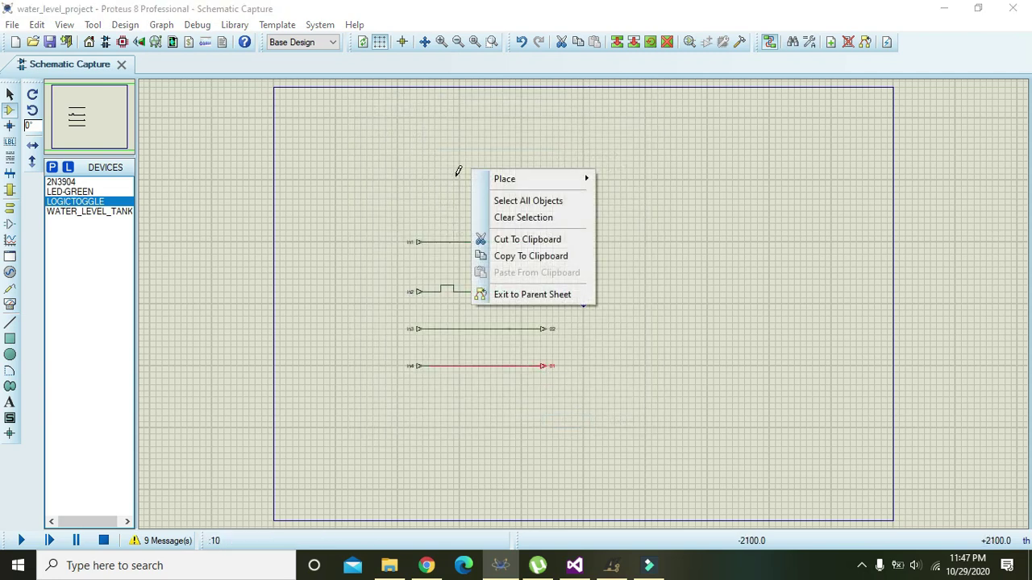
click(534, 292)
click(441, 41)
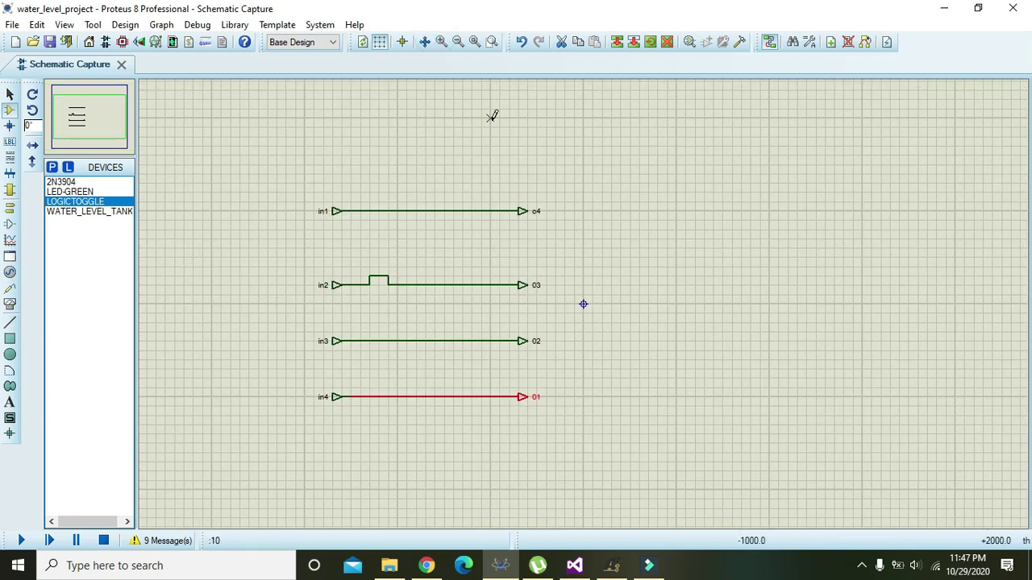
right_click(508, 116)
click(564, 239)
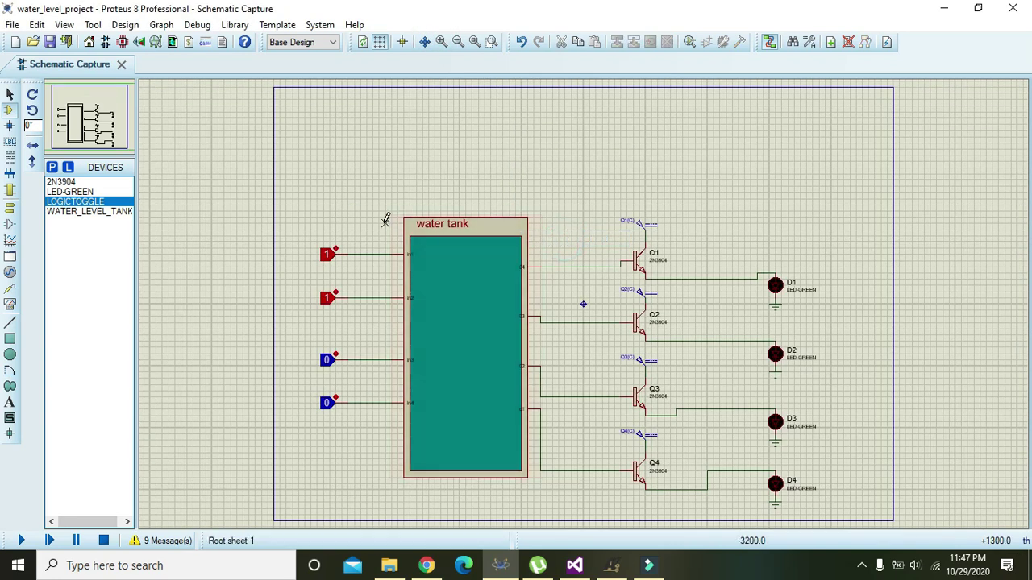
Run the simulation again and set the in1 and in2 logic toggles to 0
click(21, 540)
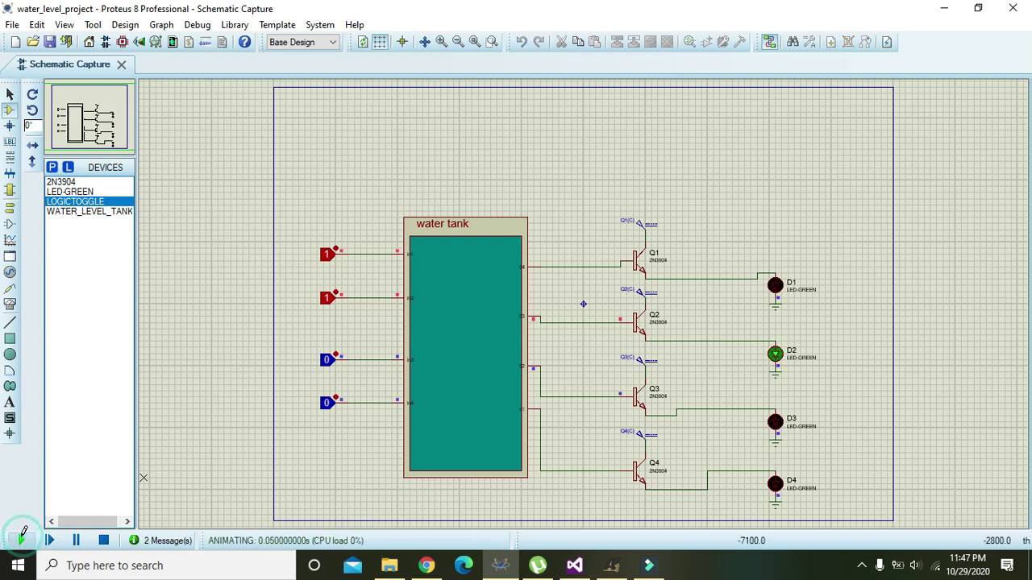
click(338, 247)
click(337, 291)
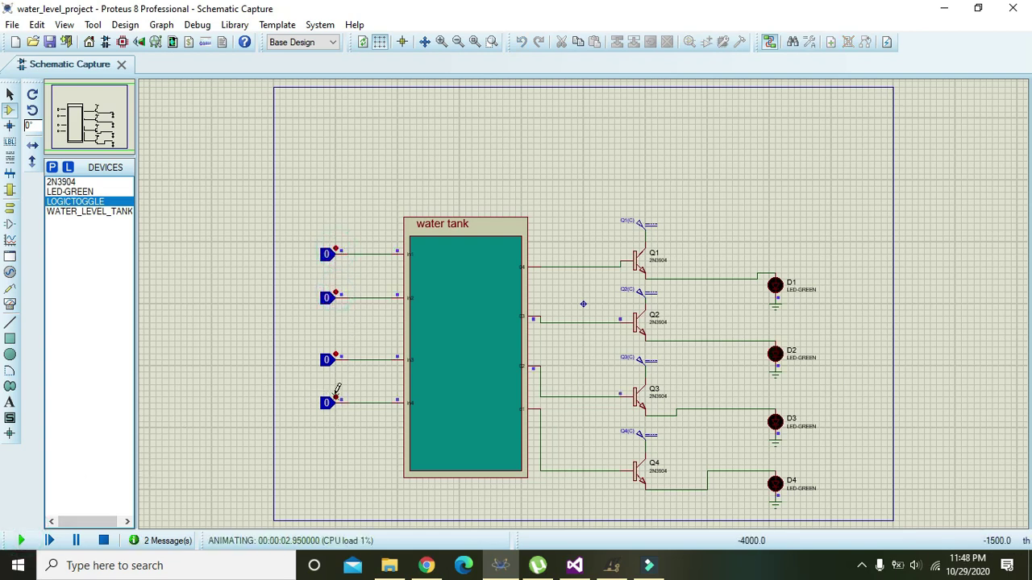
Test the in4, in3 and in2 logic toggles individually at 1 and back to 0, set in1 to 1, and stop the simulation
click(337, 395)
click(337, 395)
click(337, 349)
click(337, 351)
click(337, 289)
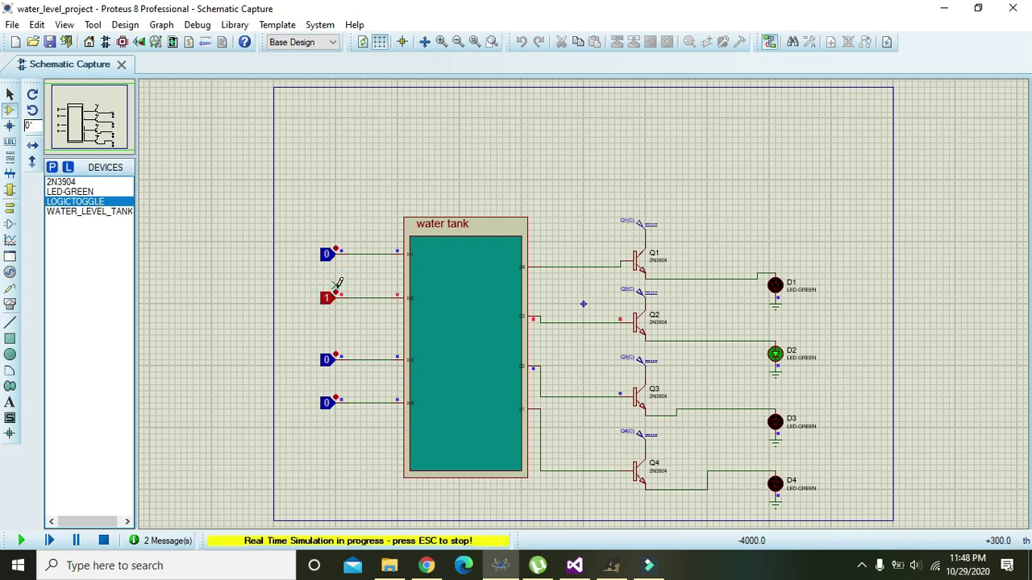
click(337, 286)
click(337, 245)
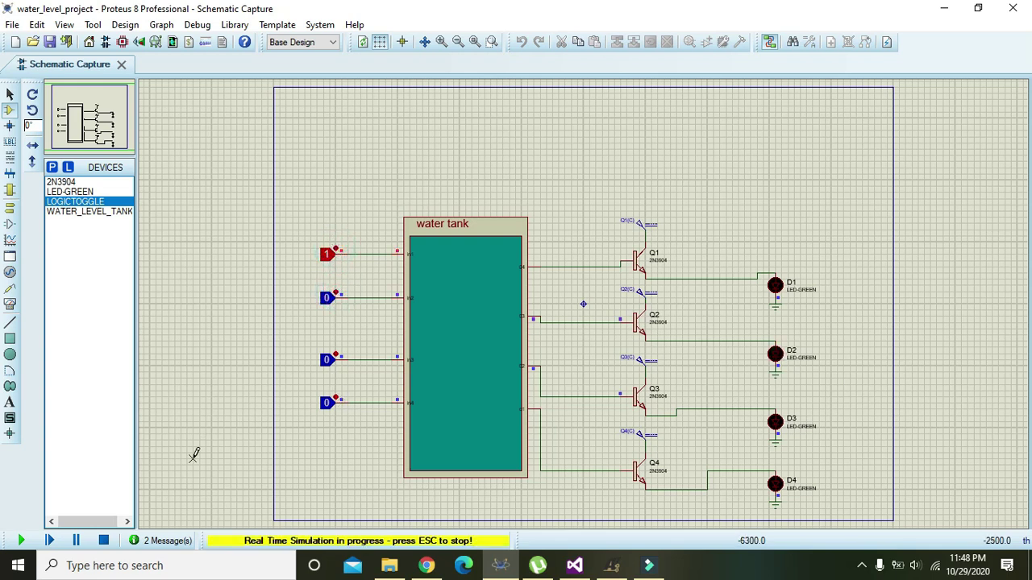
click(103, 541)
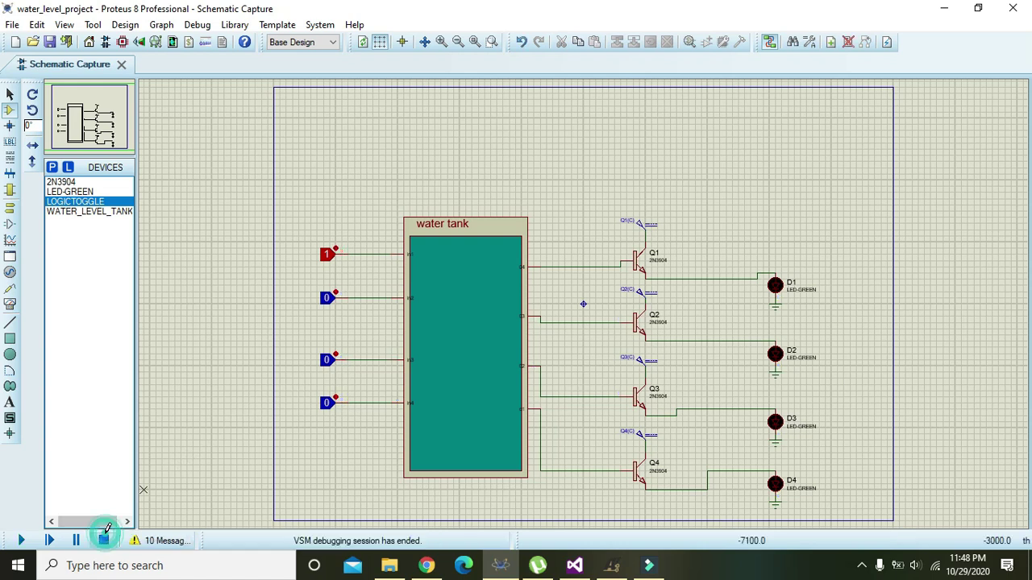
Examine the terminal labels on the water tank's child sheet, and check the tank's component properties on the parent sheet without changing them
right_click(428, 303)
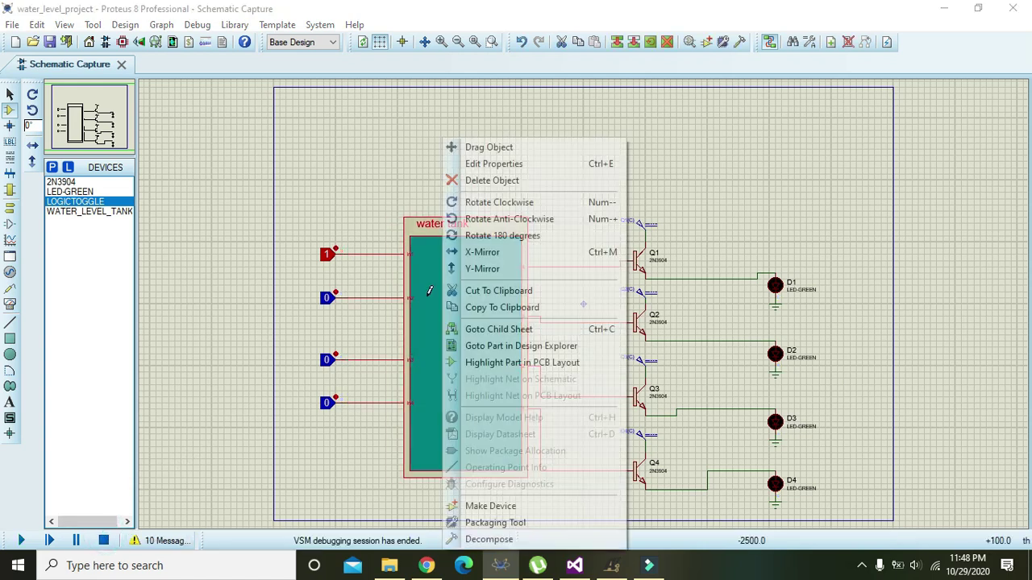
click(497, 329)
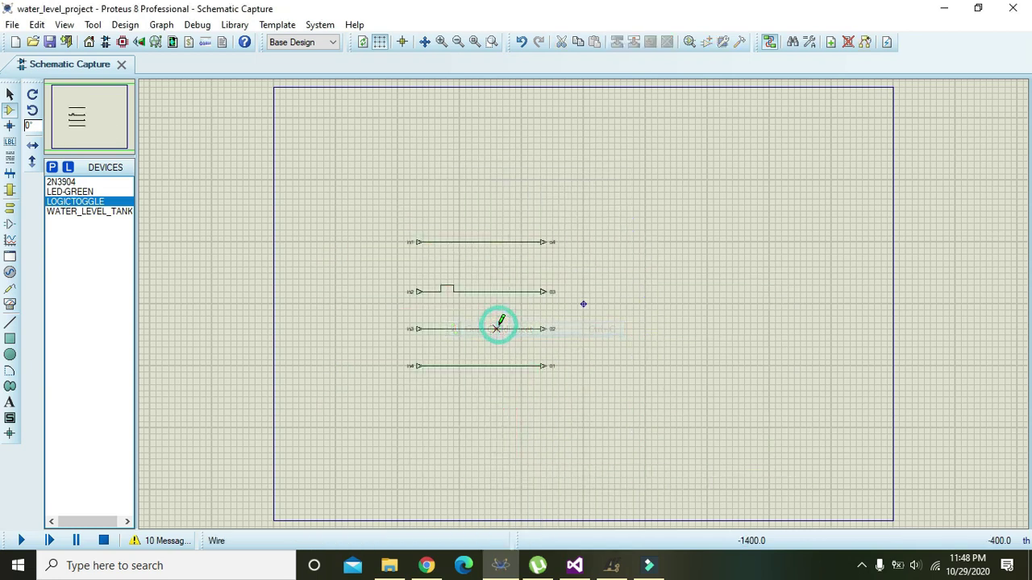
click(441, 41)
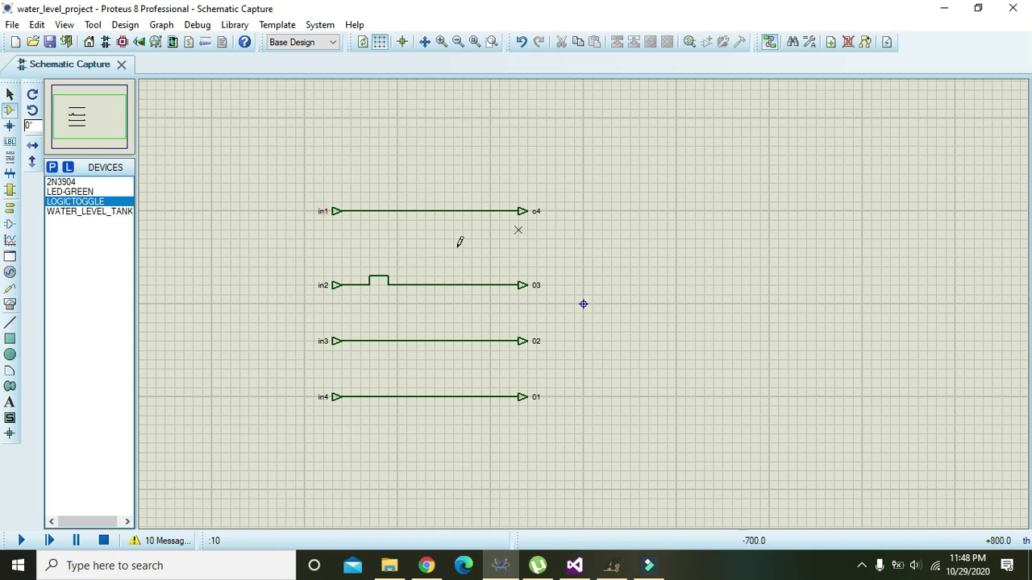
right_click(416, 134)
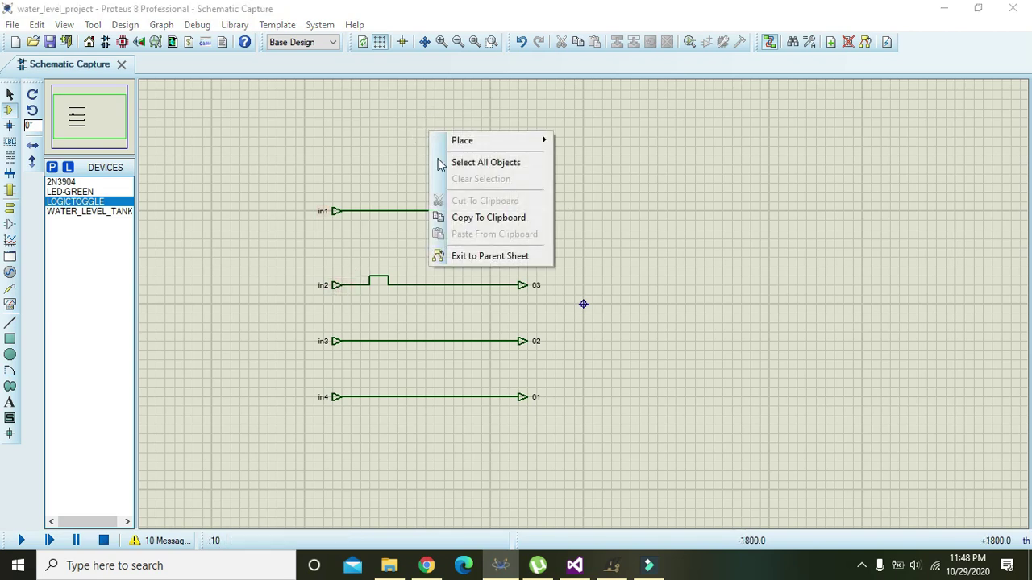
click(494, 256)
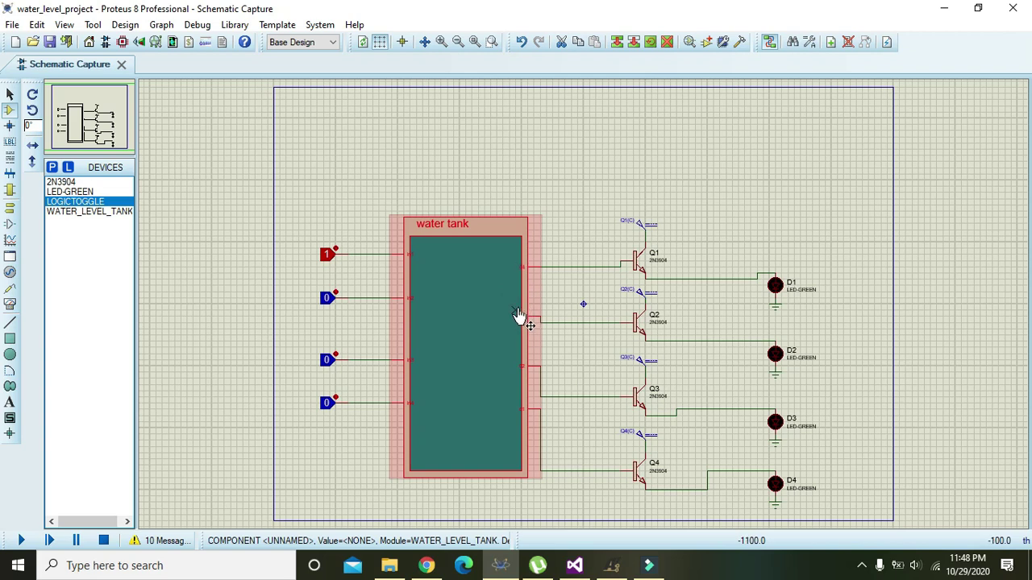
double_click(442, 258)
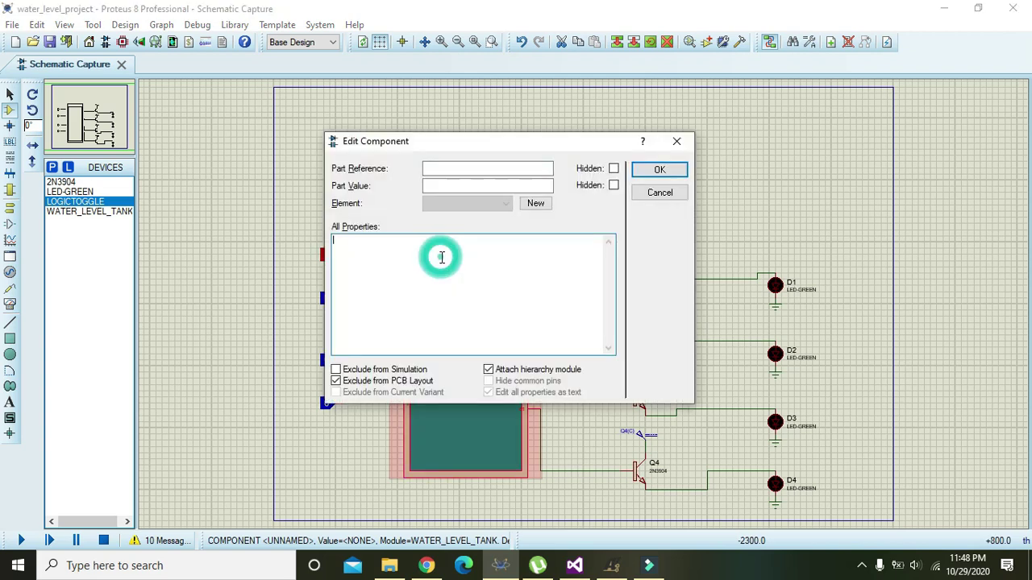
click(639, 192)
On the water tank's child sheet, relabel the output terminal of the in1 row as 04 and that of the in4 row as o1
right_click(449, 289)
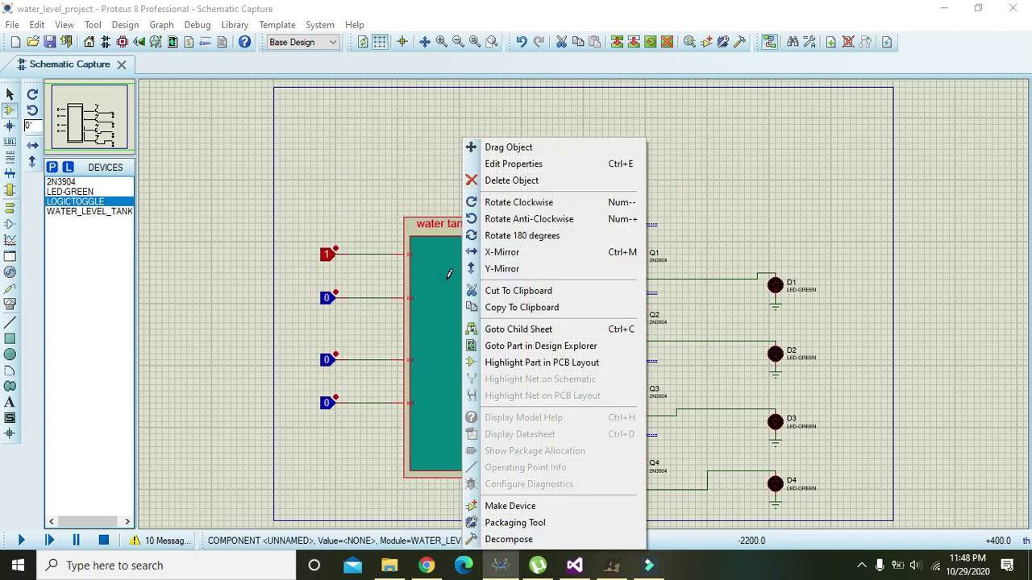
click(492, 330)
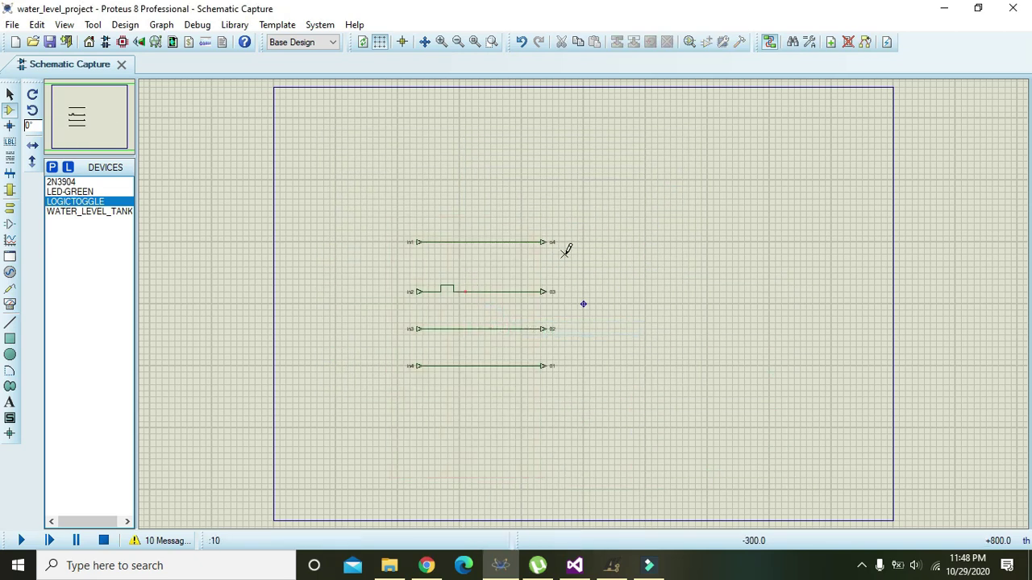
click(441, 42)
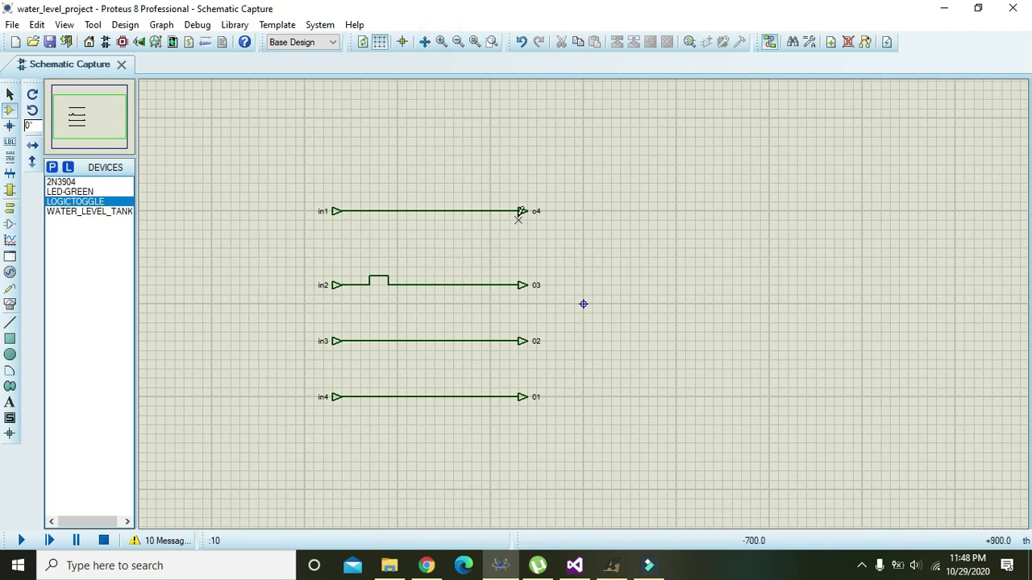
double_click(522, 213)
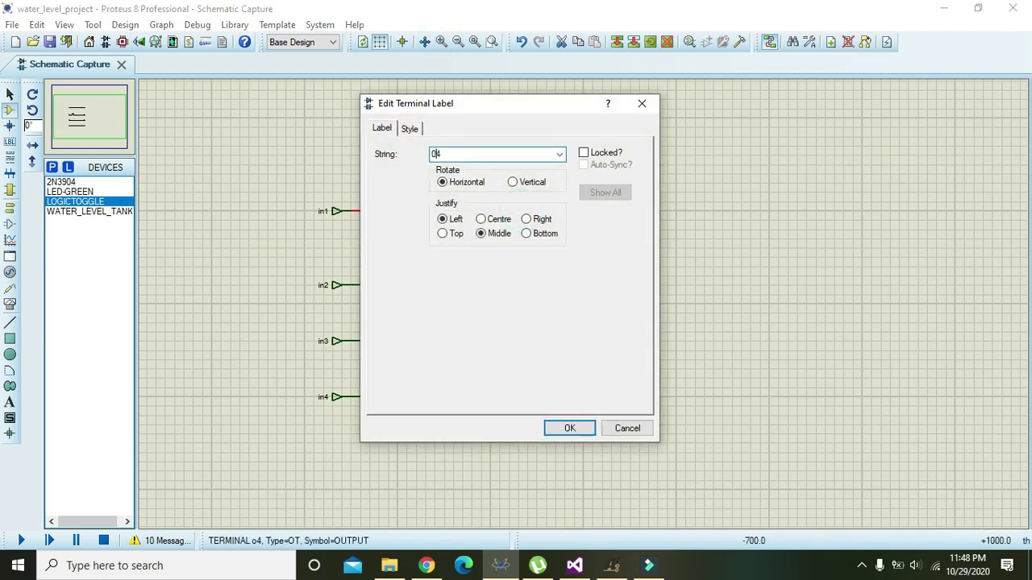
click(568, 428)
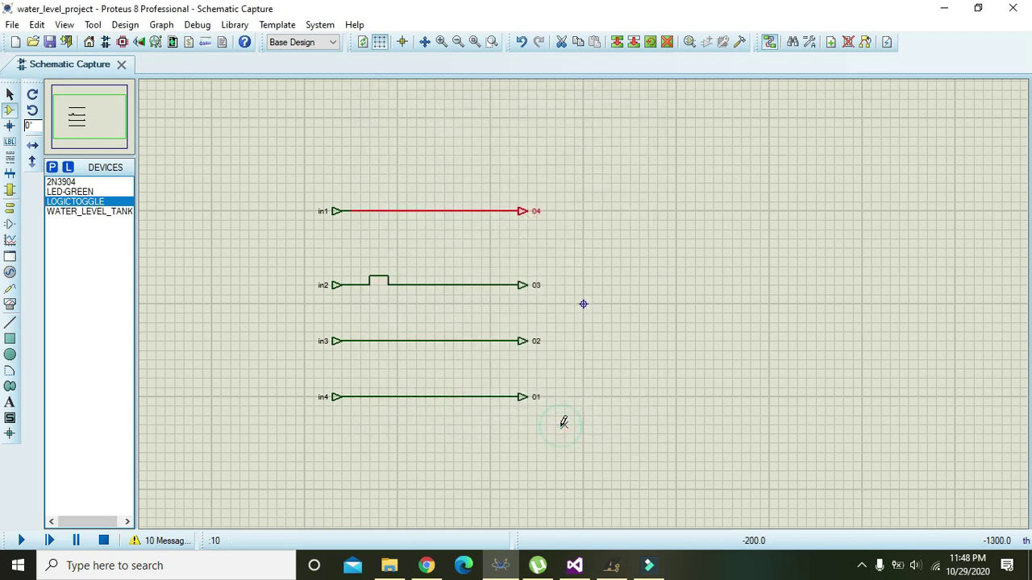
double_click(522, 400)
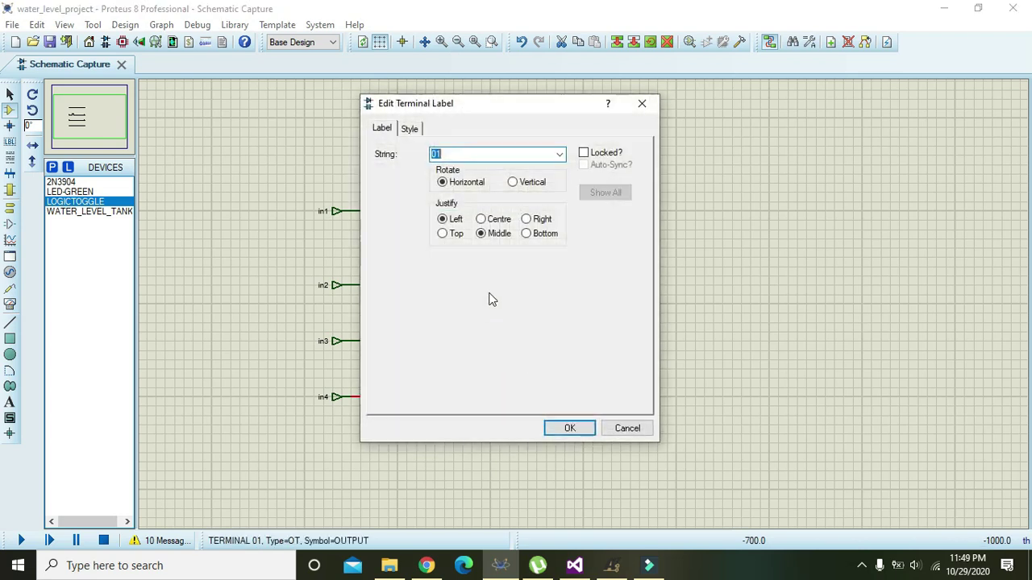
click(434, 154)
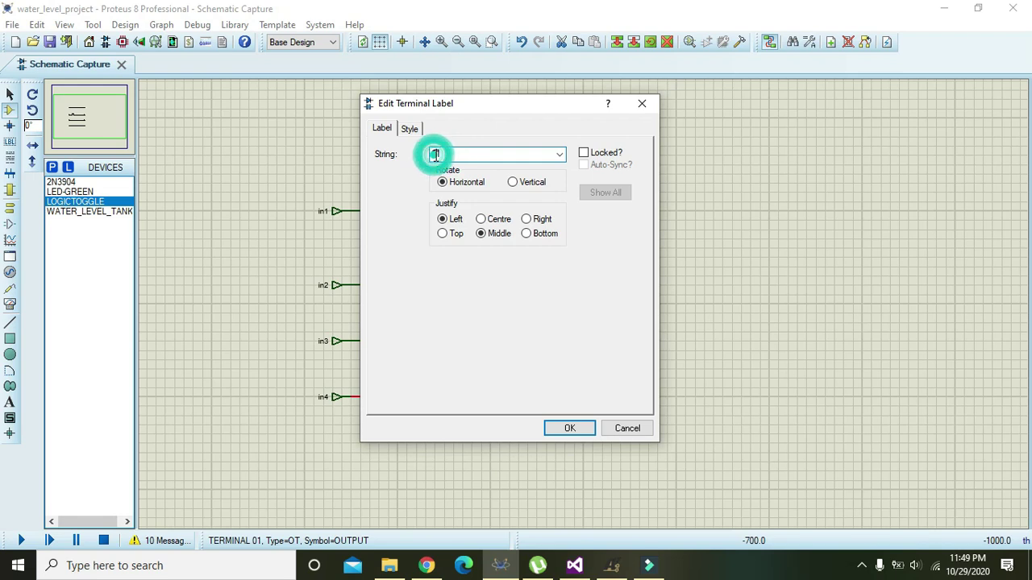
text(o)
key(Return)
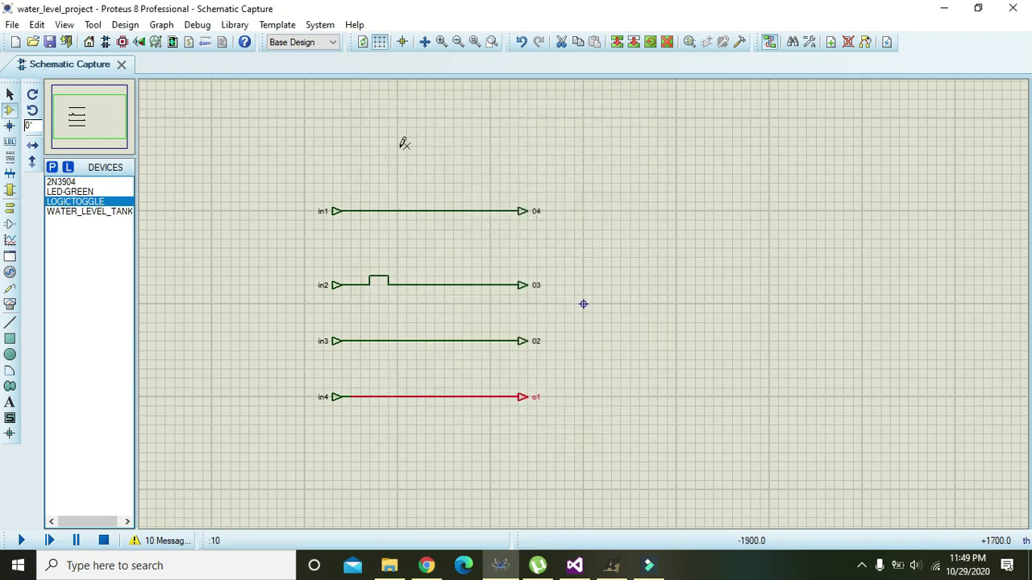
Return to the parent sheet with the water tank circuit and run the simulation
right_click(417, 151)
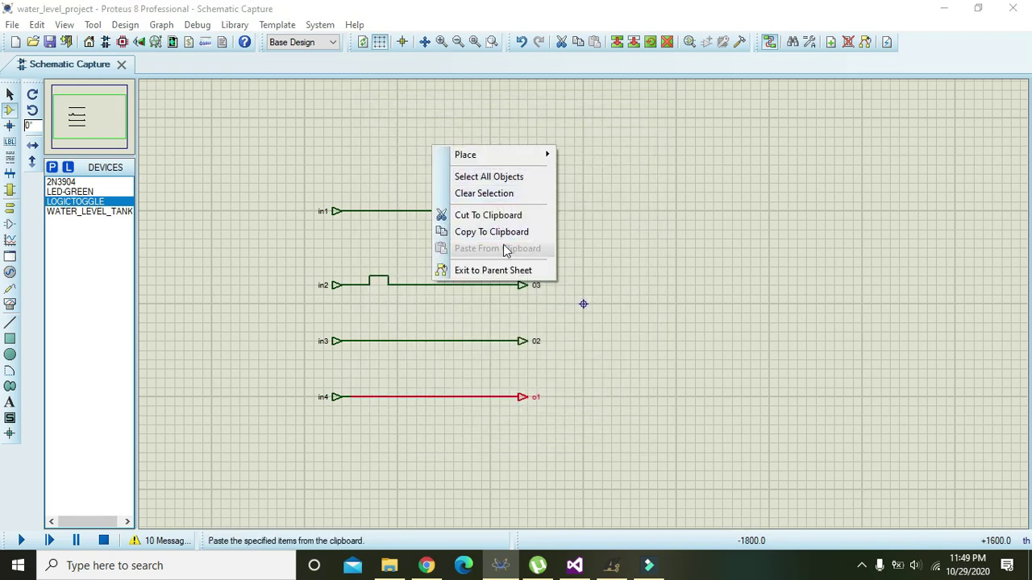
click(496, 274)
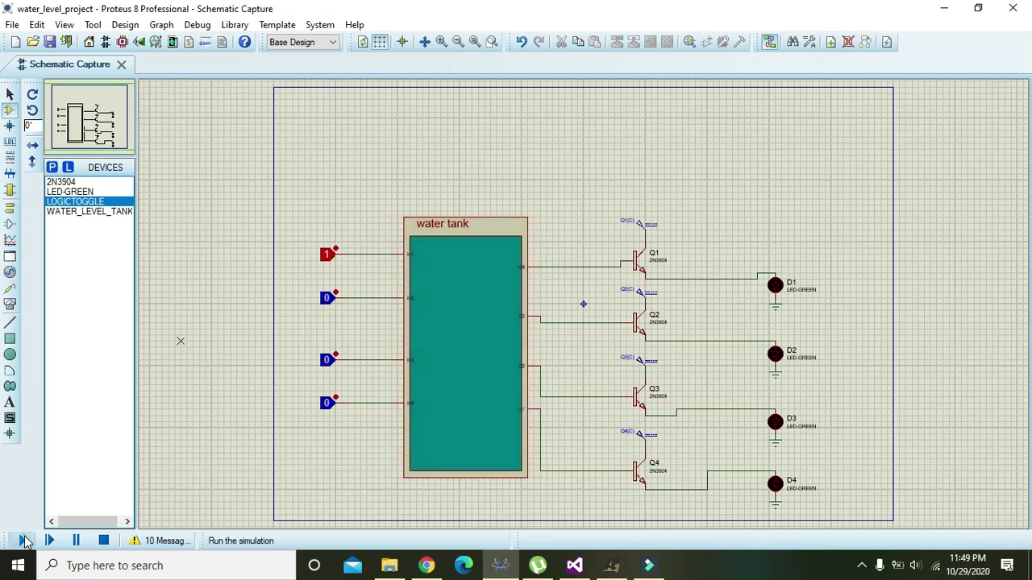
click(21, 541)
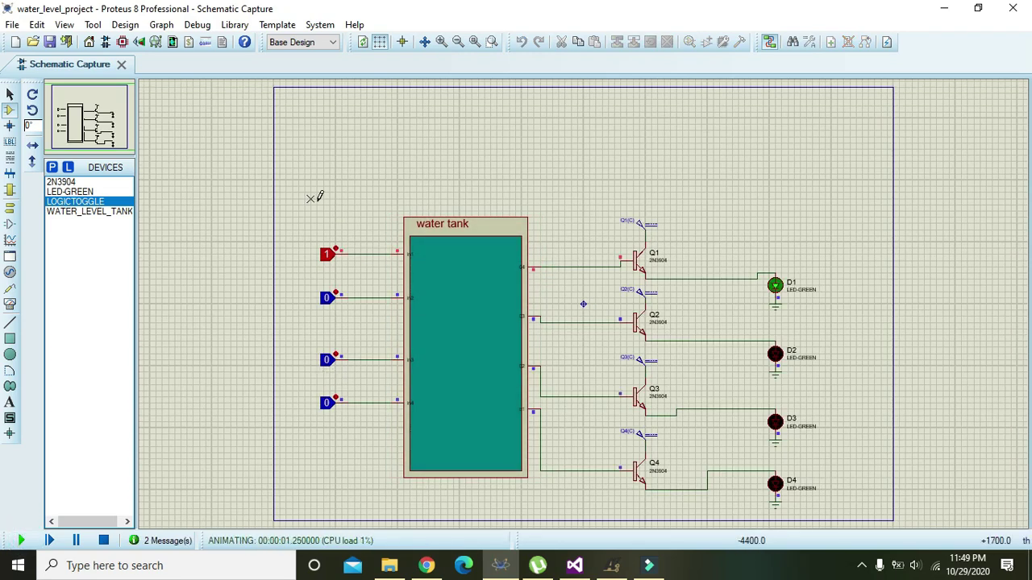
Set the in1 logic toggle to 0, and raise in4, in3, in2 and in1 to 1 one after another
click(336, 248)
click(338, 398)
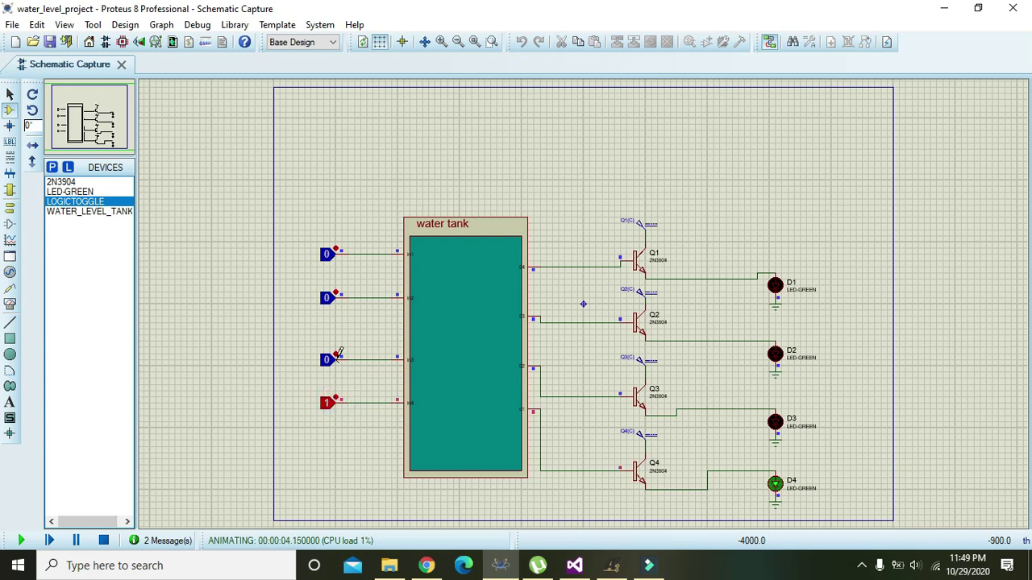
click(336, 352)
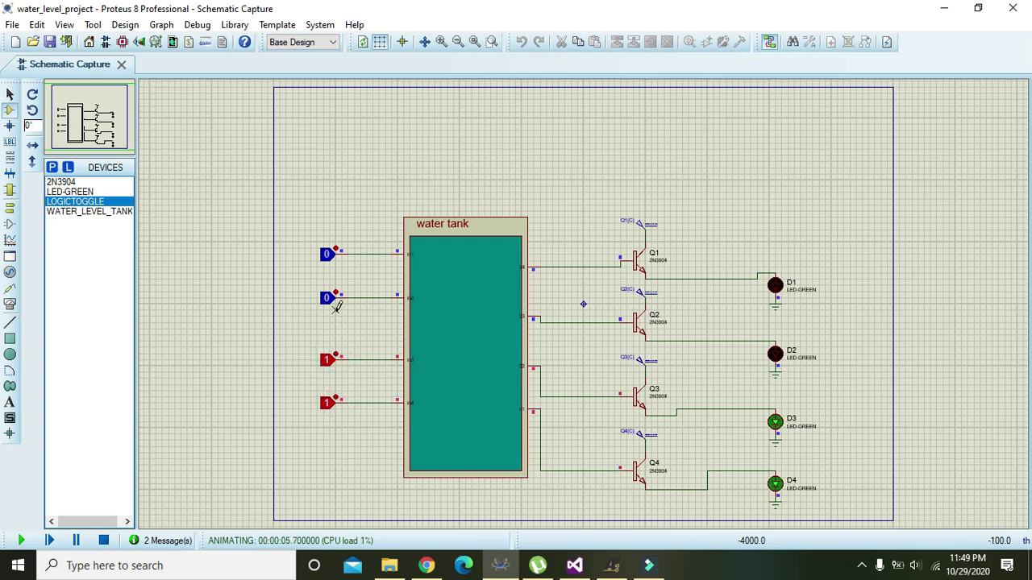
click(337, 289)
click(338, 246)
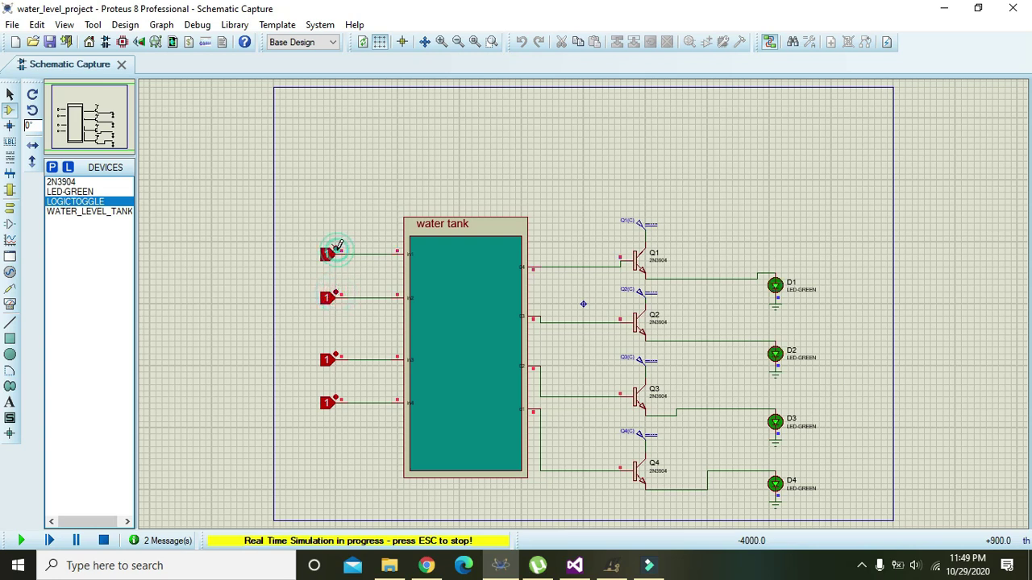
drag(850, 212, 916, 486)
click(440, 42)
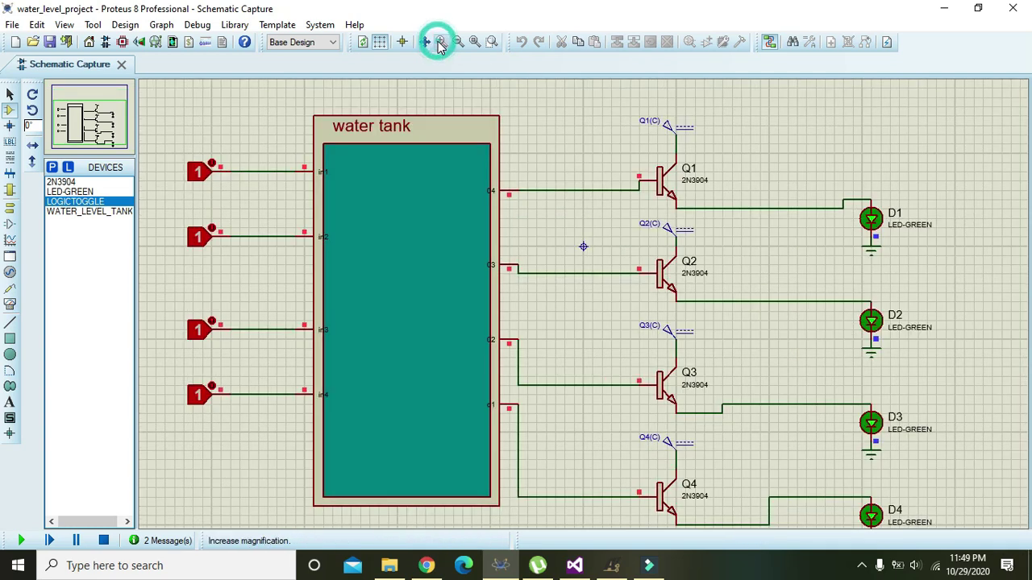